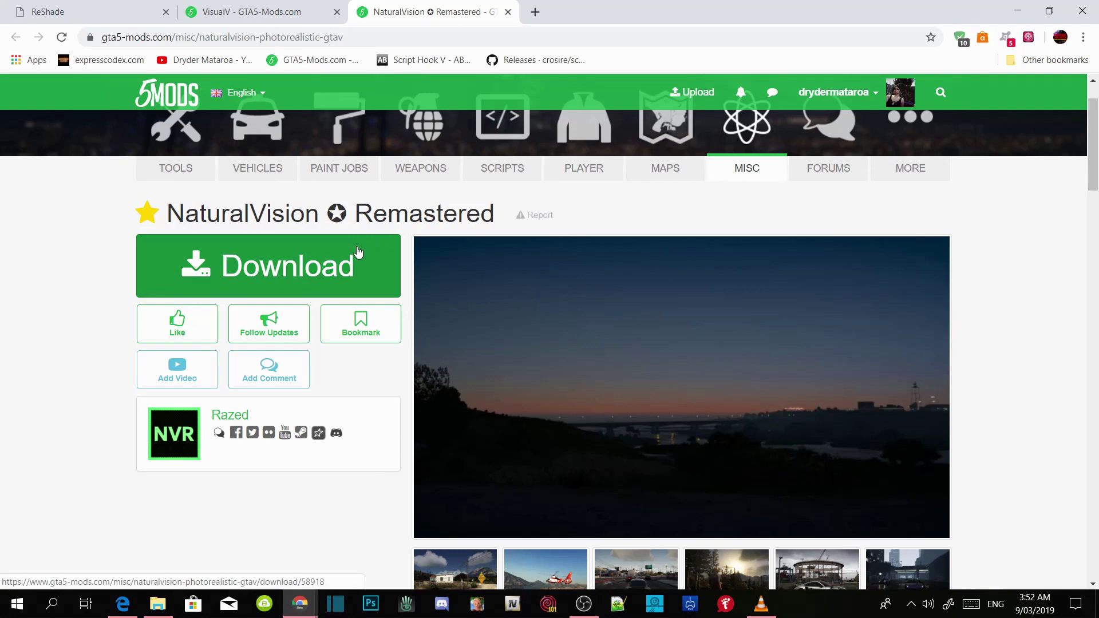
Review the download pages for VisualV, ReShade and NaturalVision Remastered in the browser
click(284, 14)
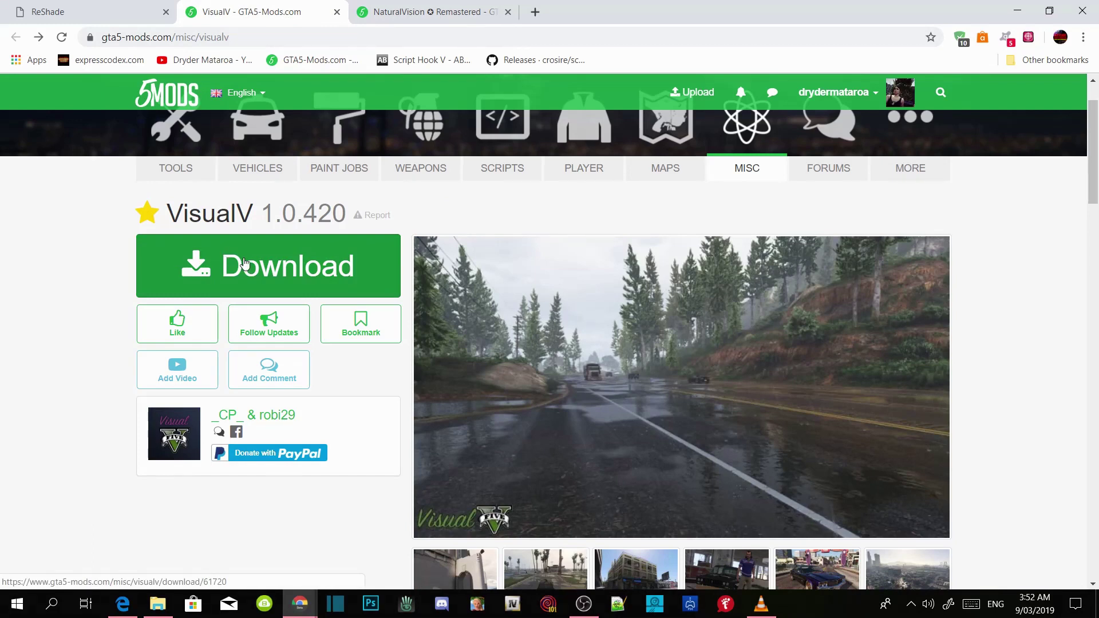
click(50, 7)
scroll(223, 150, up, 10)
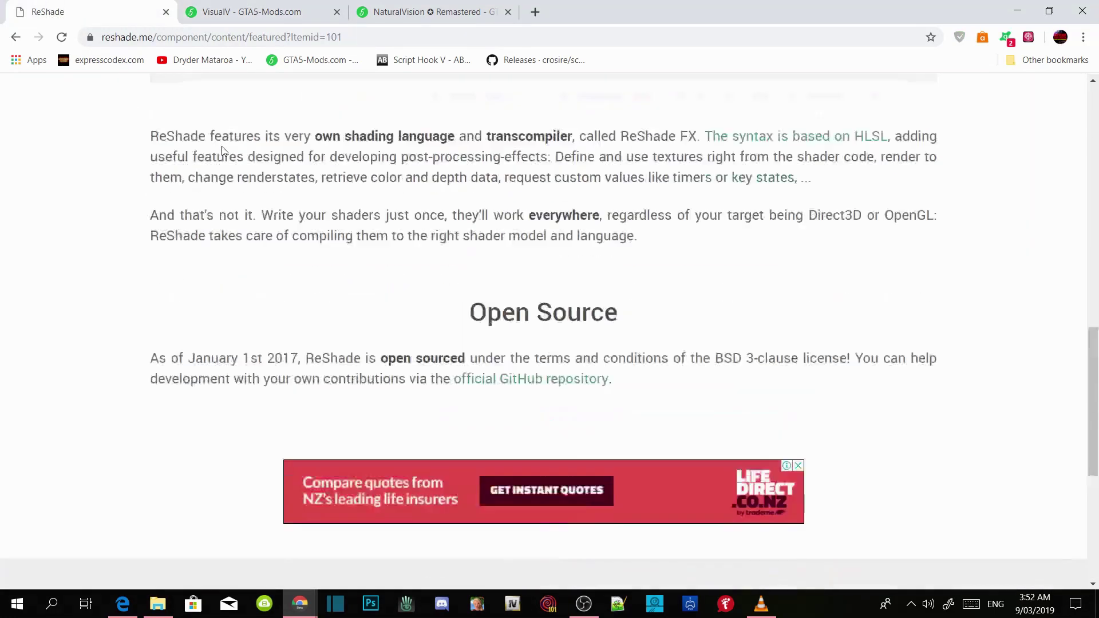
scroll(222, 150, up, 5)
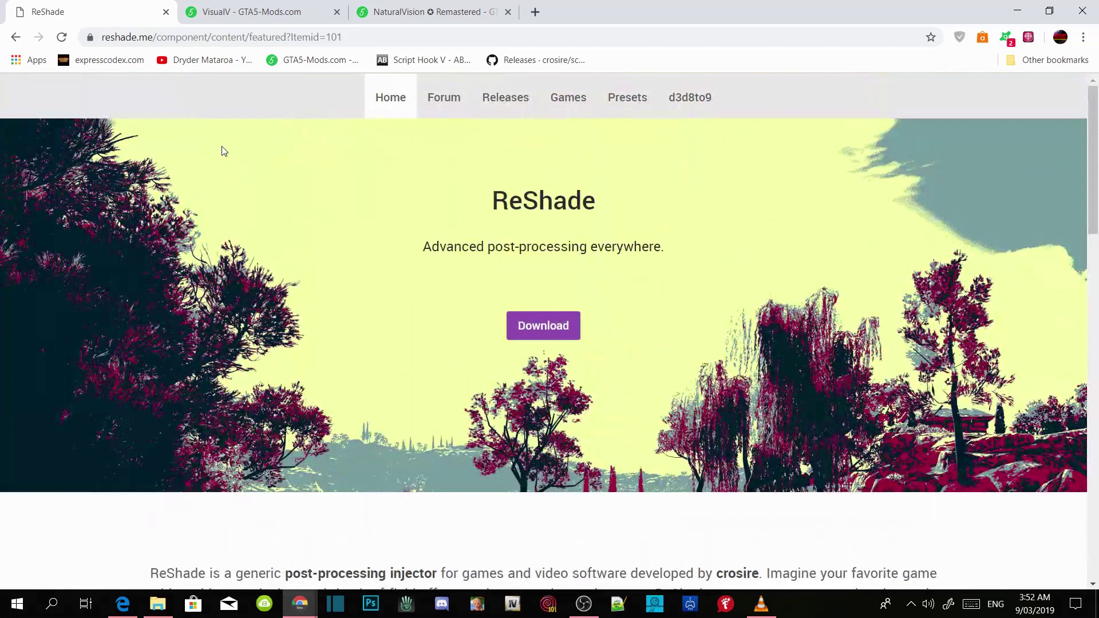
scroll(224, 151, down, 12)
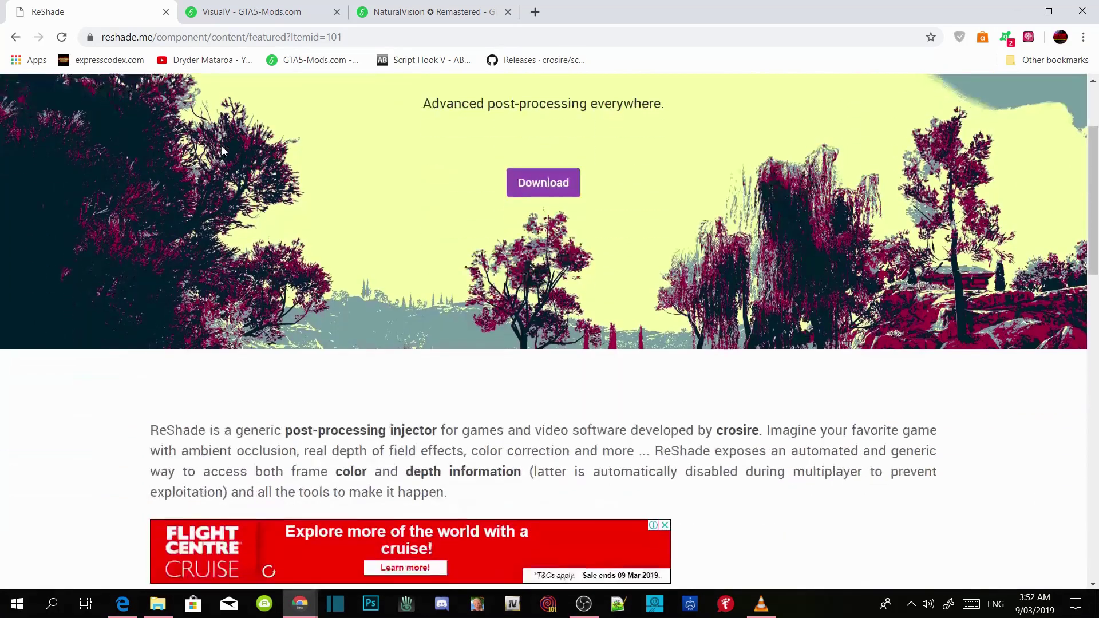
scroll(223, 150, down, 2)
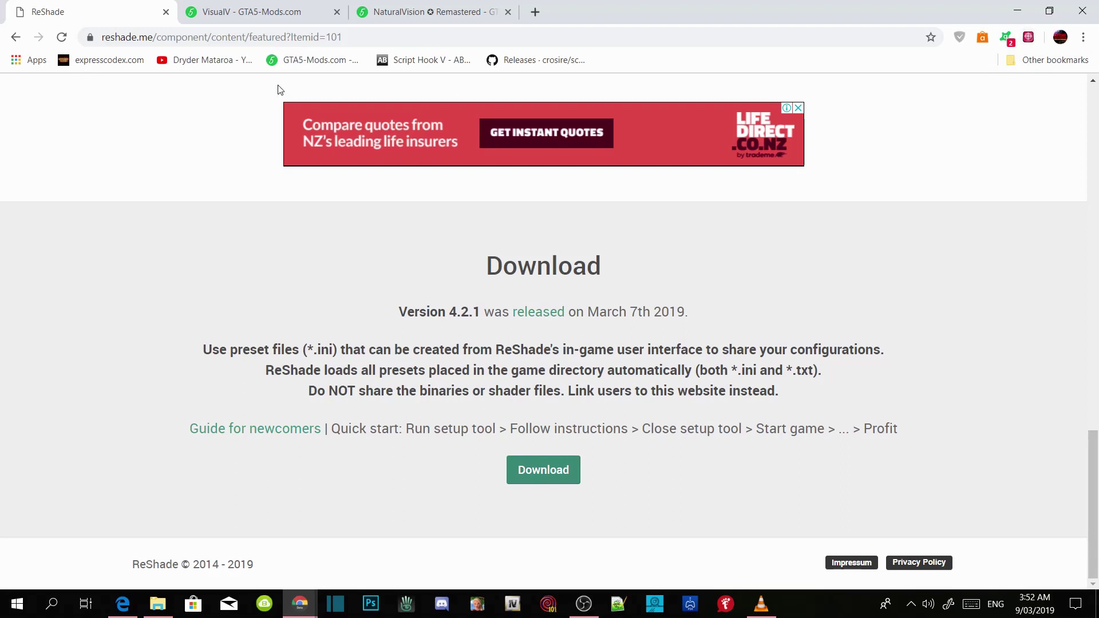
click(274, 13)
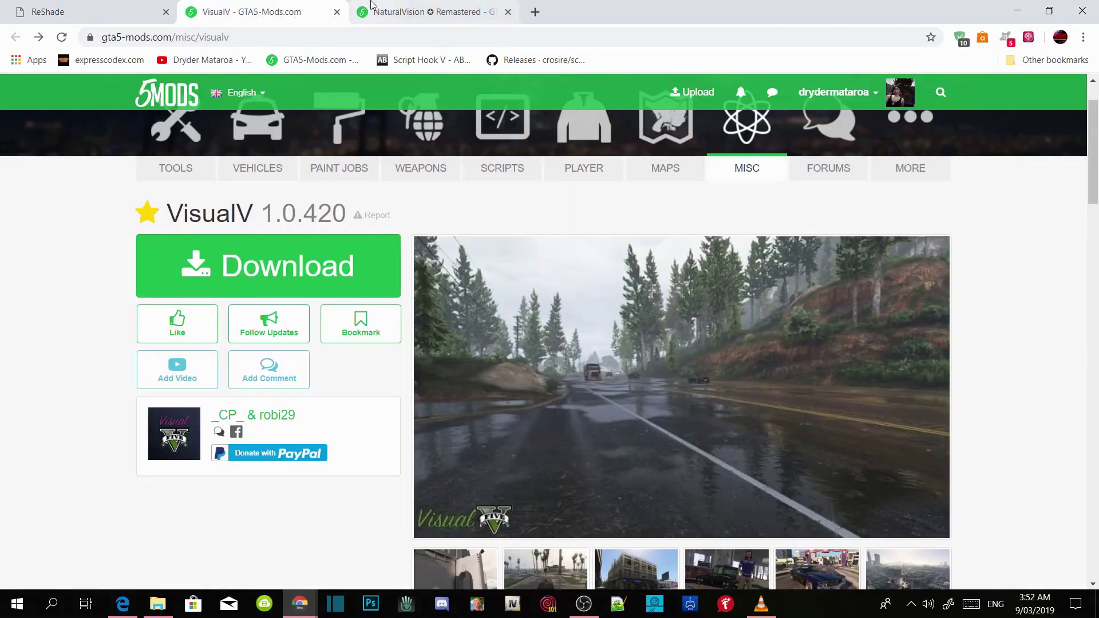
click(372, 7)
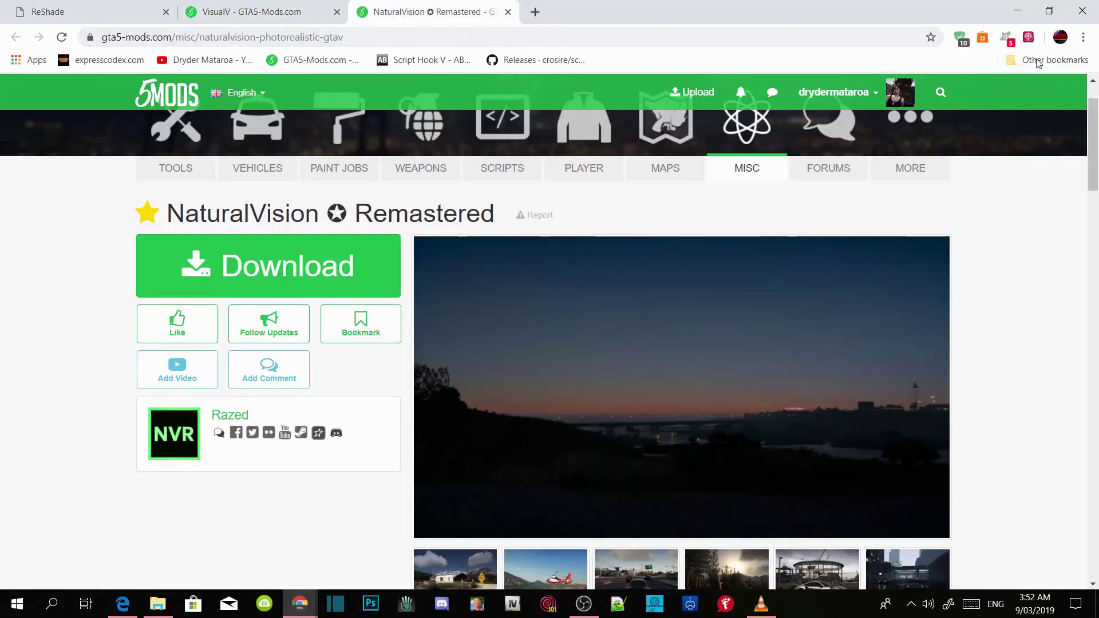
Open the file location of the Grand Theft Auto V desktop shortcut and look through the game folder's files
click(1018, 12)
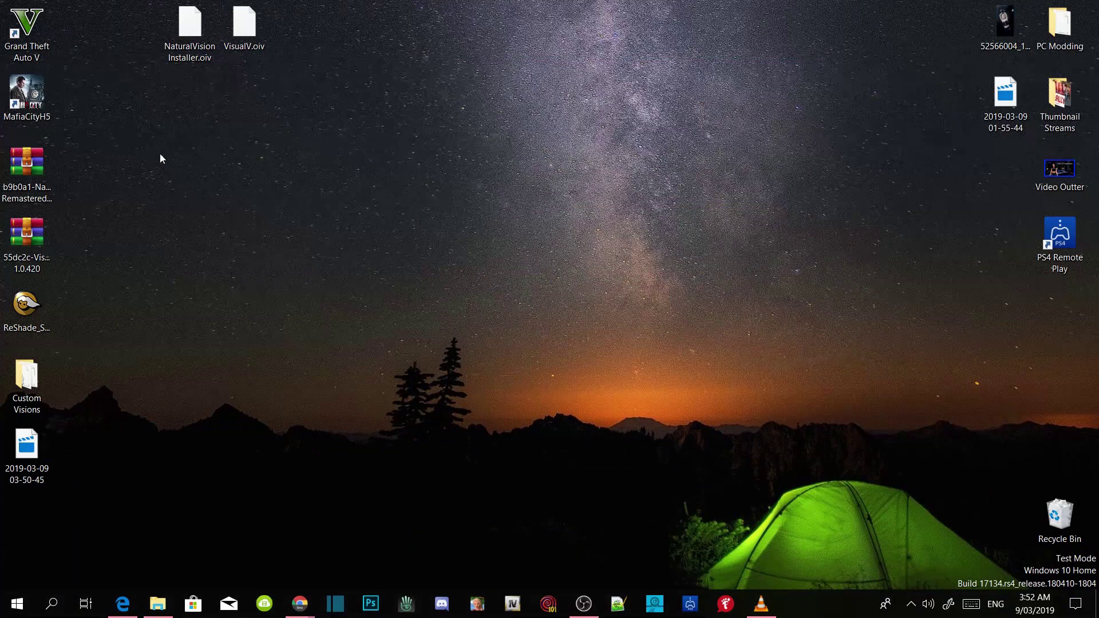
right_click(20, 34)
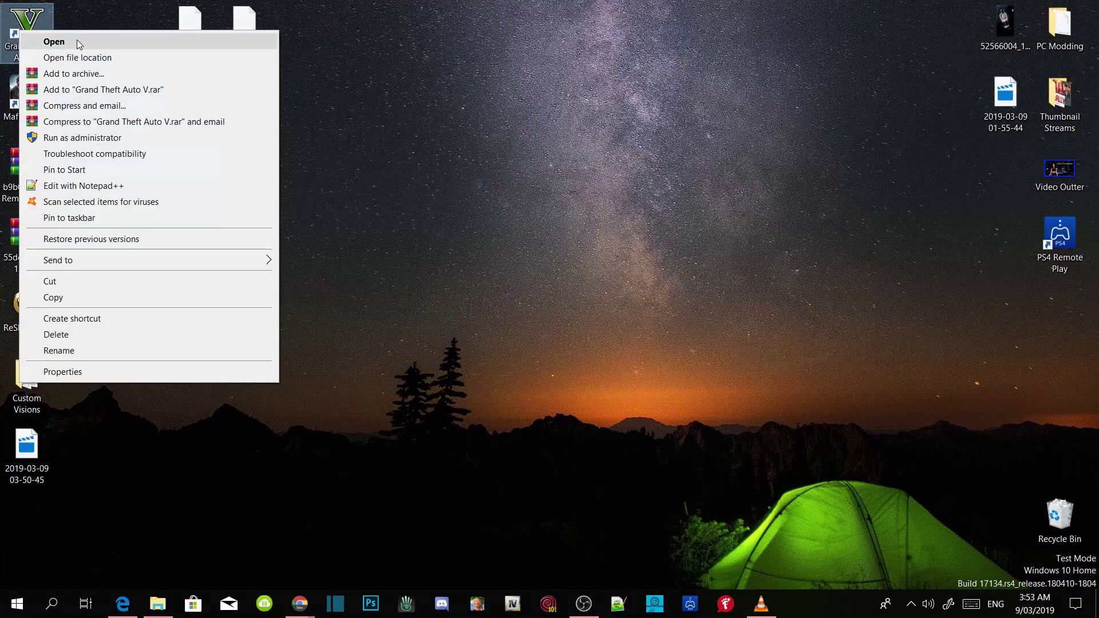
click(84, 58)
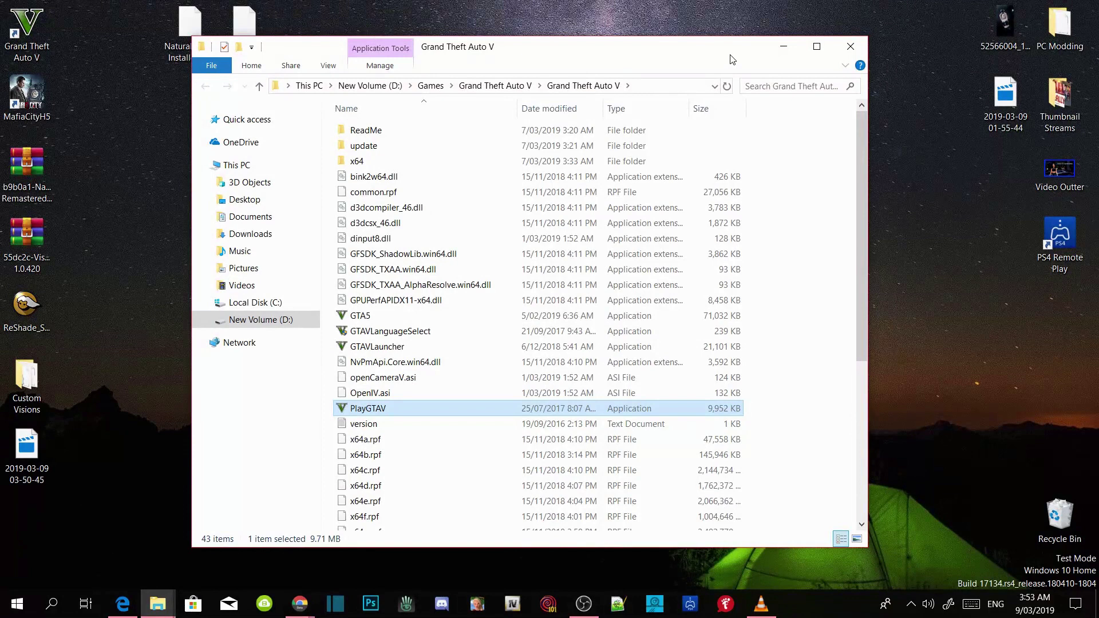
drag(734, 50, 619, 37)
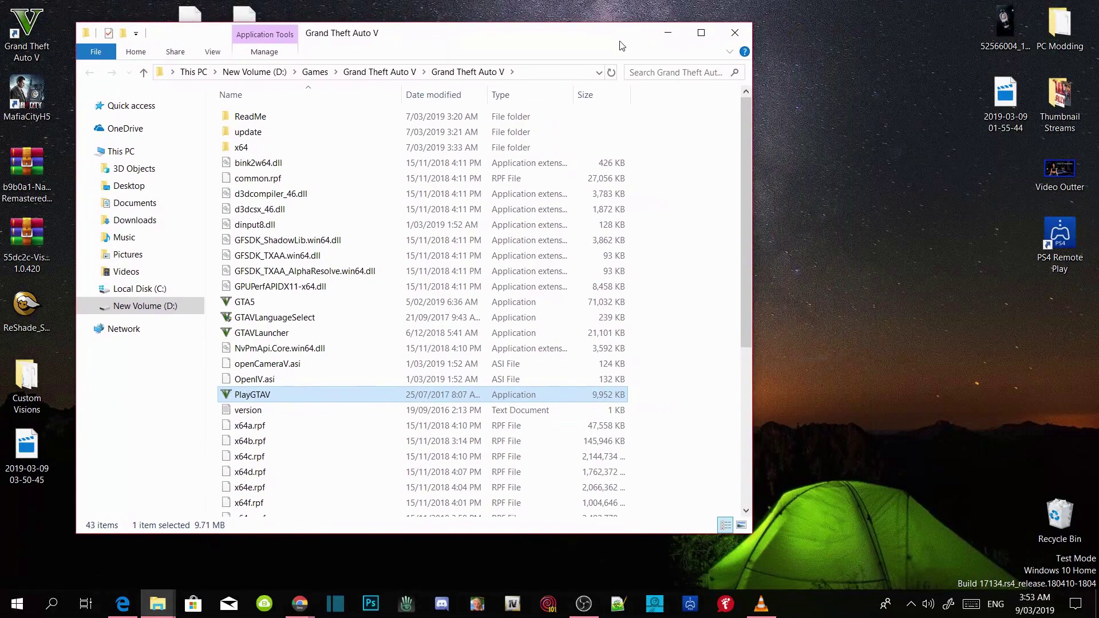
scroll(653, 161, down, 6)
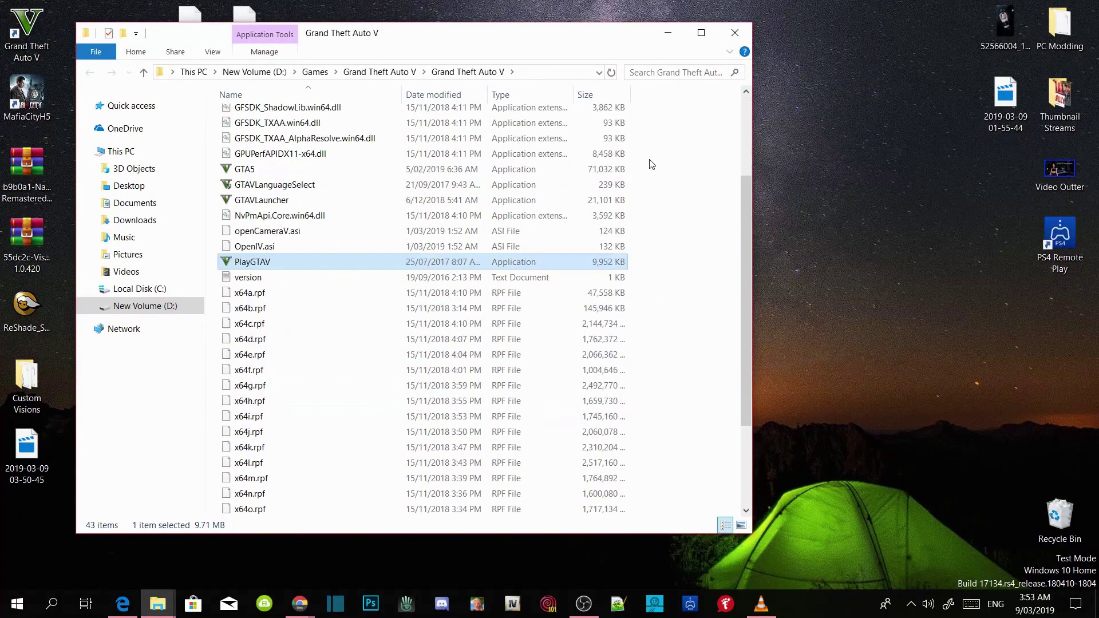
scroll(663, 279, up, 6)
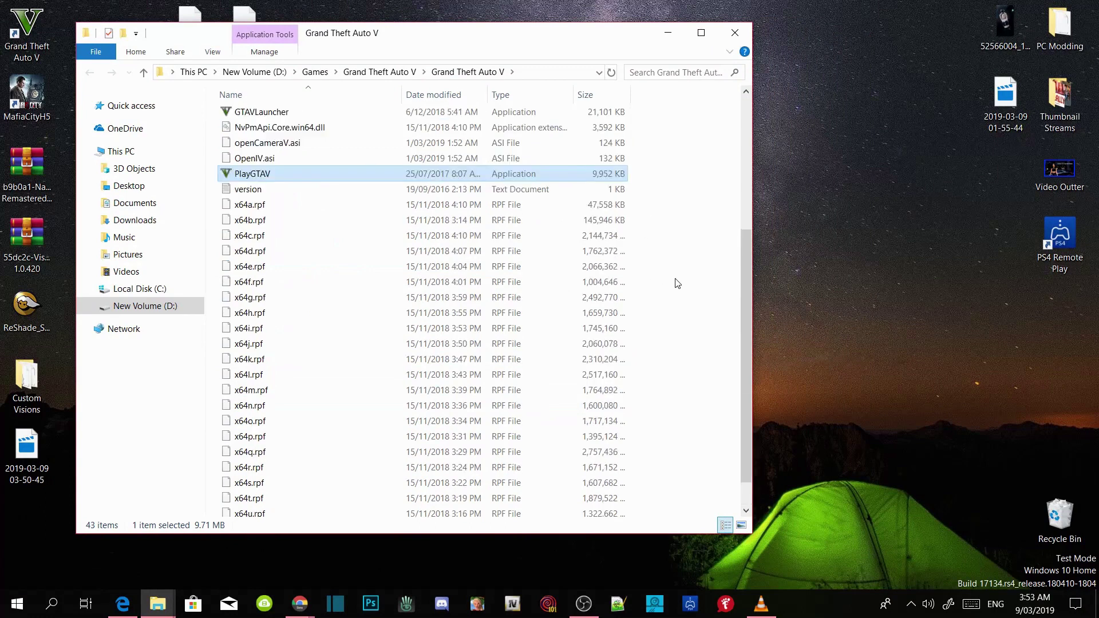
drag(608, 40, 555, 39)
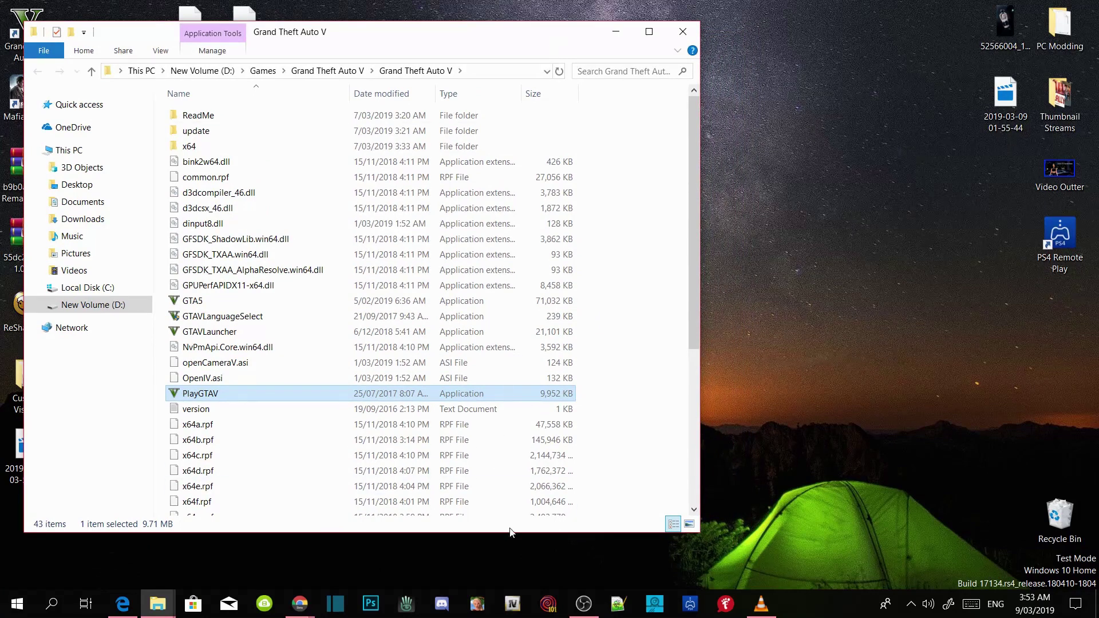
Open OpenIV for the Windows version of Grand Theft Auto V and check the plugin installation status in ASI Manager
click(514, 606)
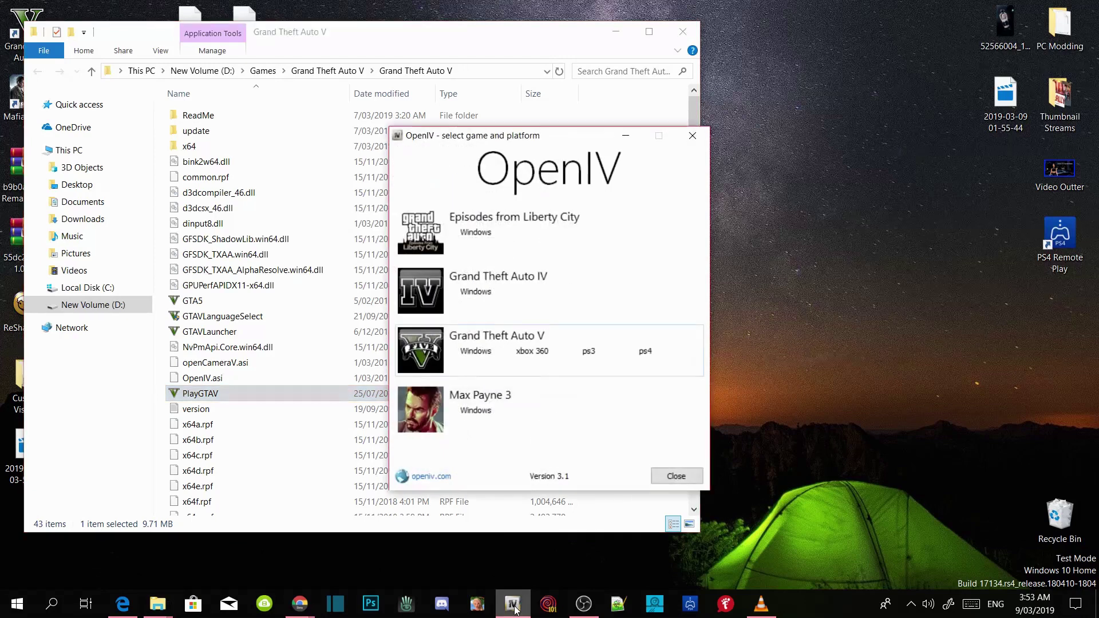
click(475, 351)
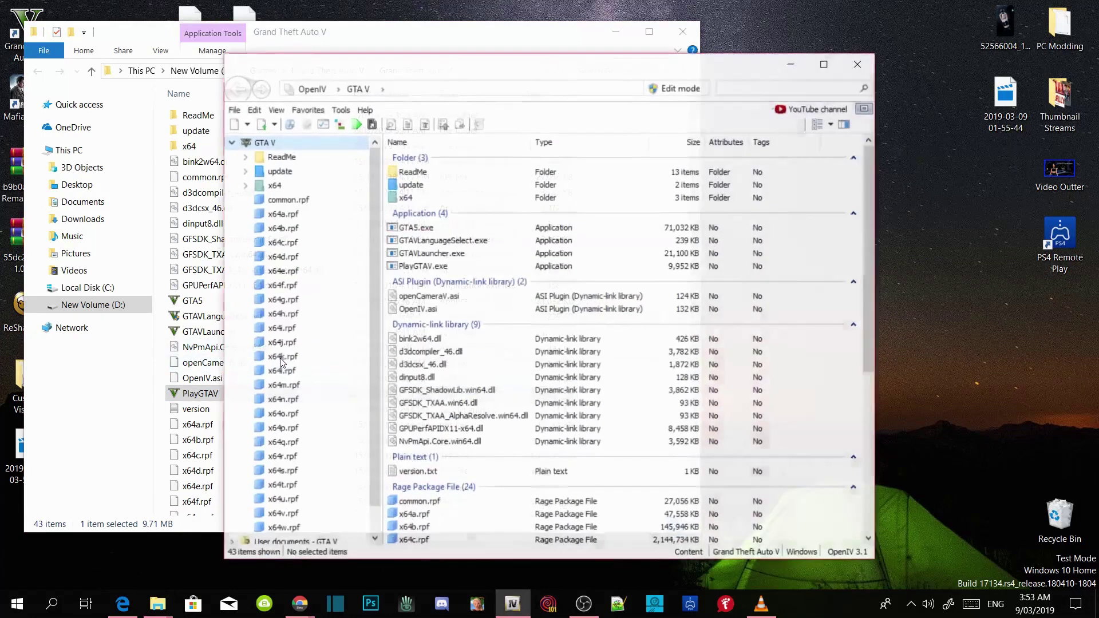
click(341, 109)
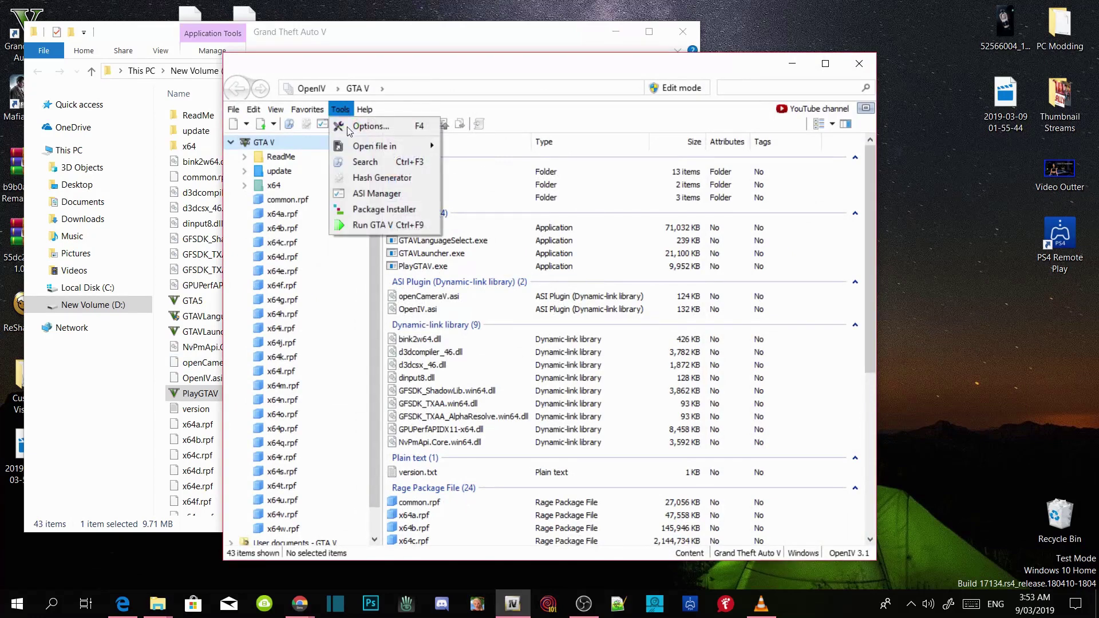
click(369, 194)
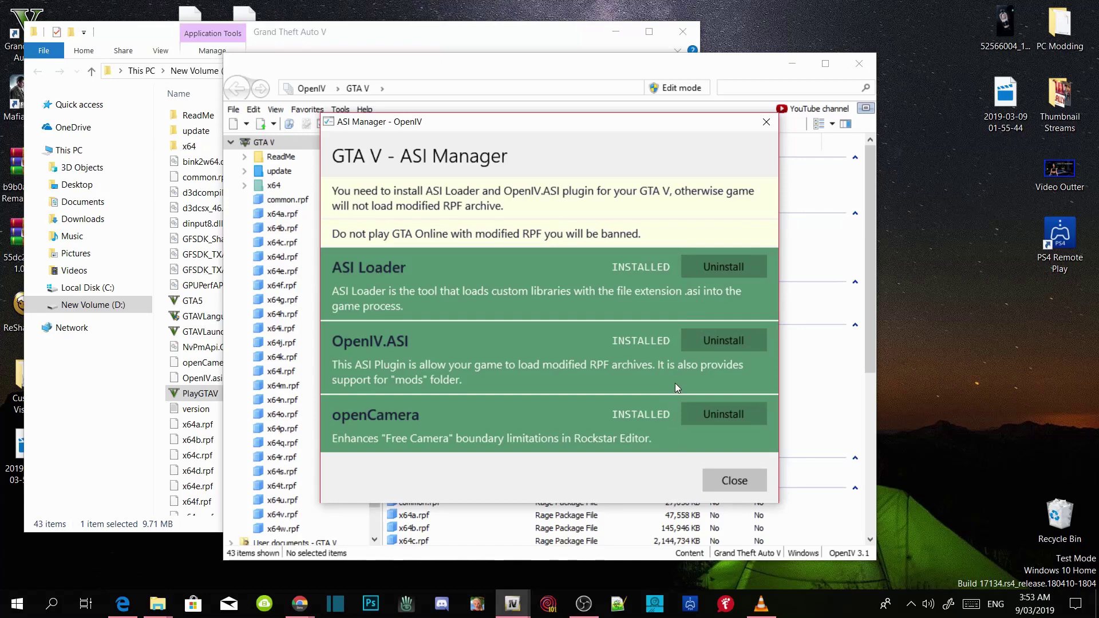
click(764, 124)
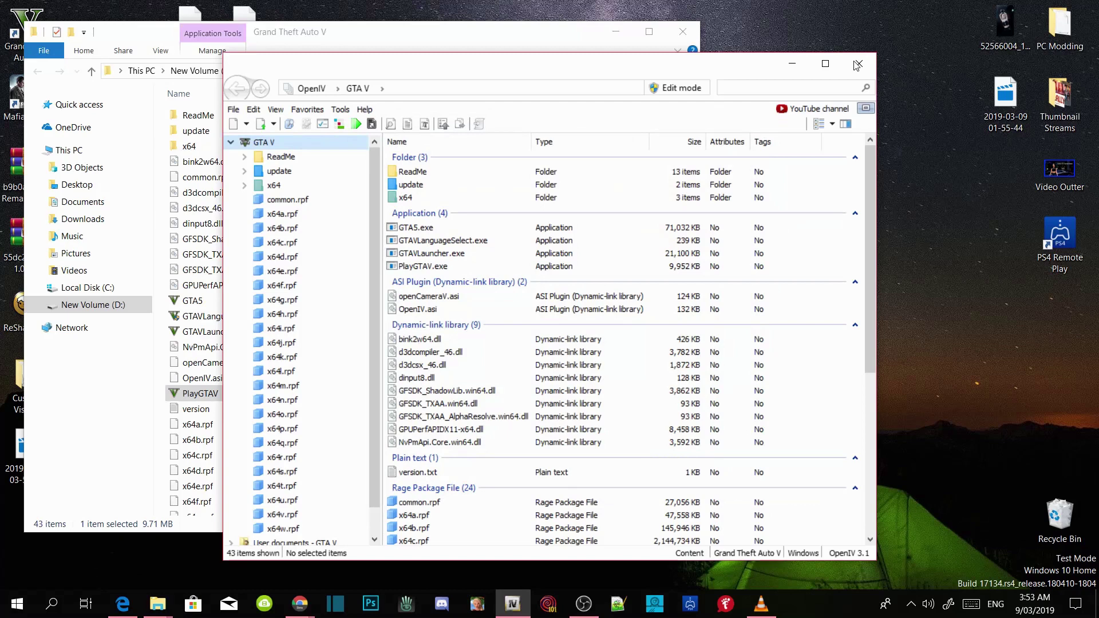
click(795, 64)
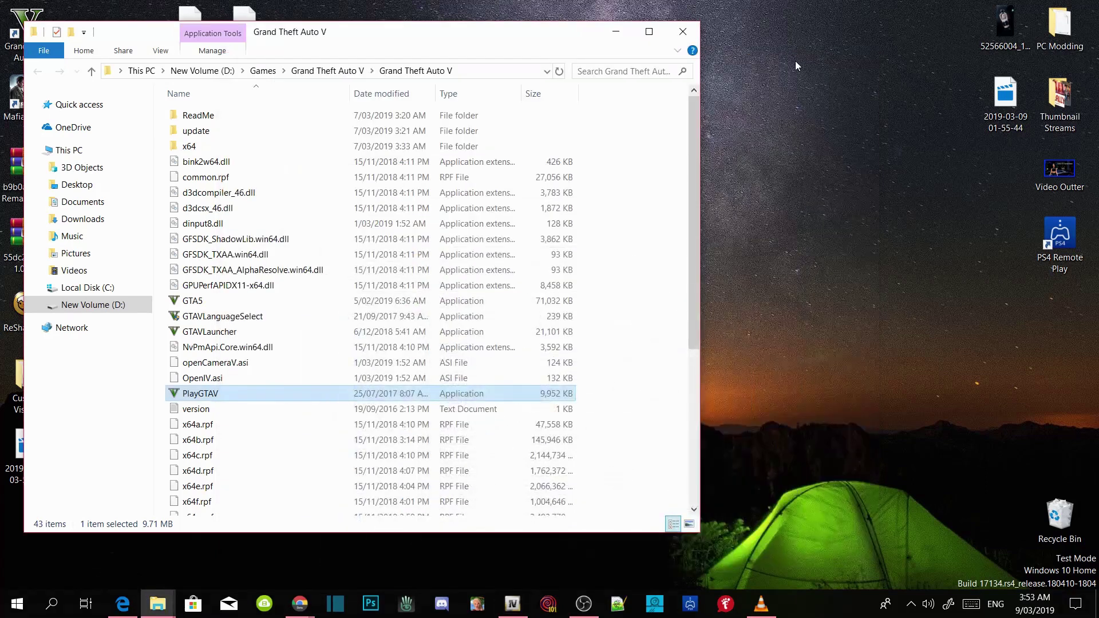
Bring the PC Script Files folder window into view alongside the Grand Theft Auto V folder window
click(648, 192)
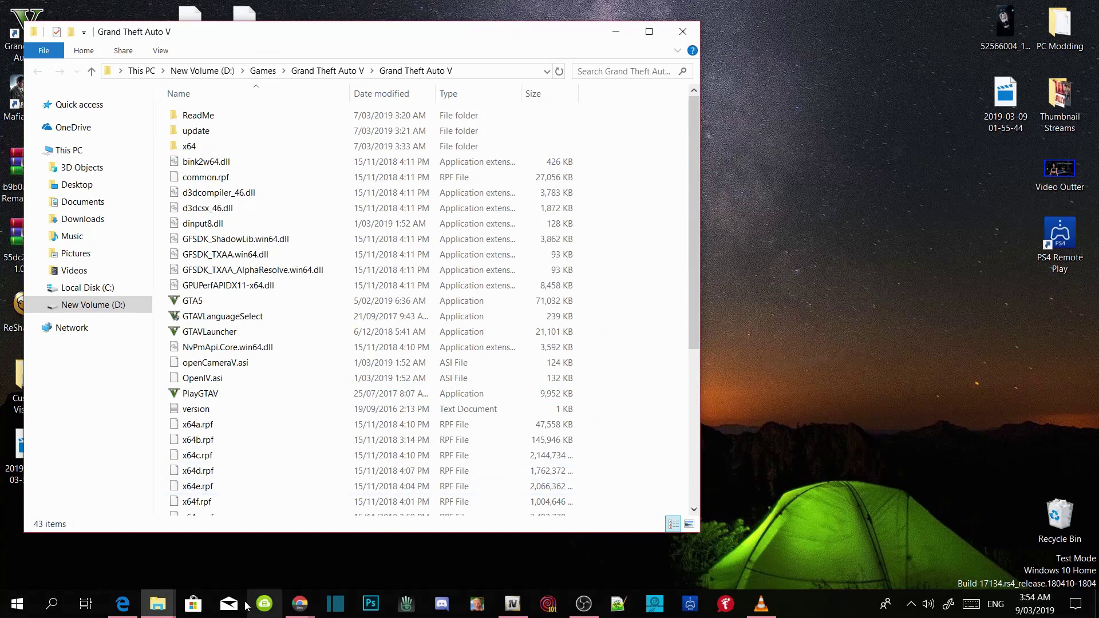
mouse_move(166, 600)
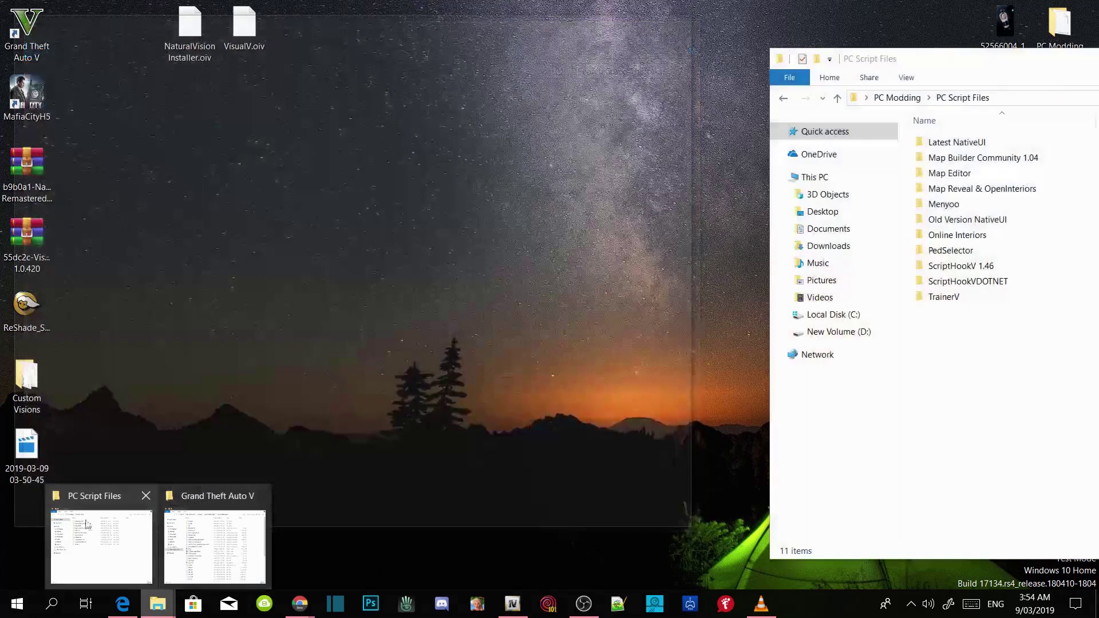
click(110, 511)
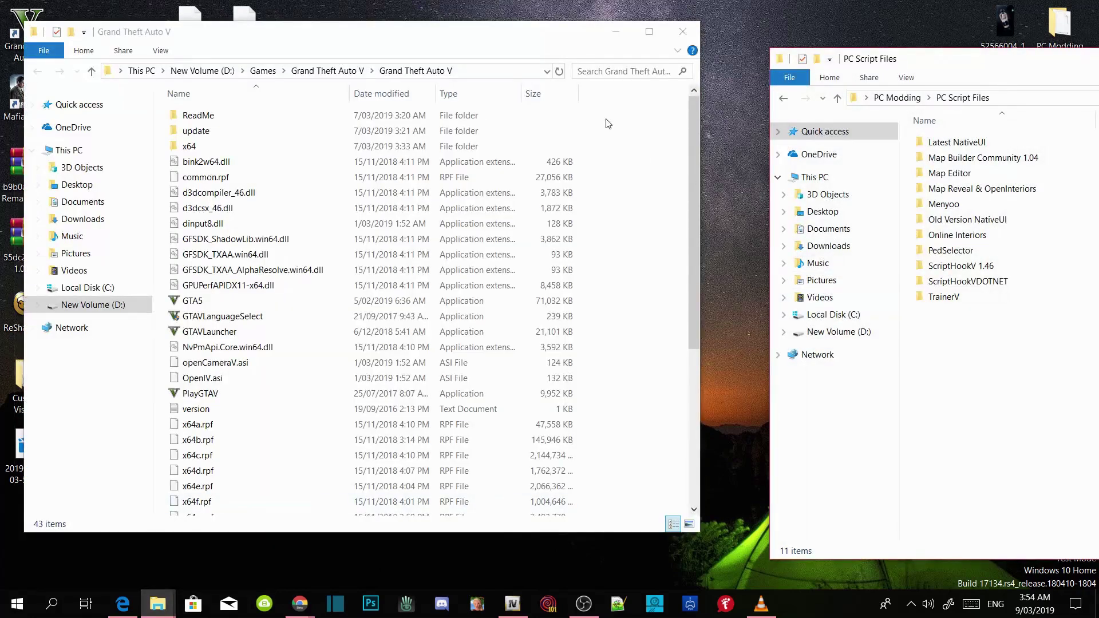
drag(579, 46, 607, 66)
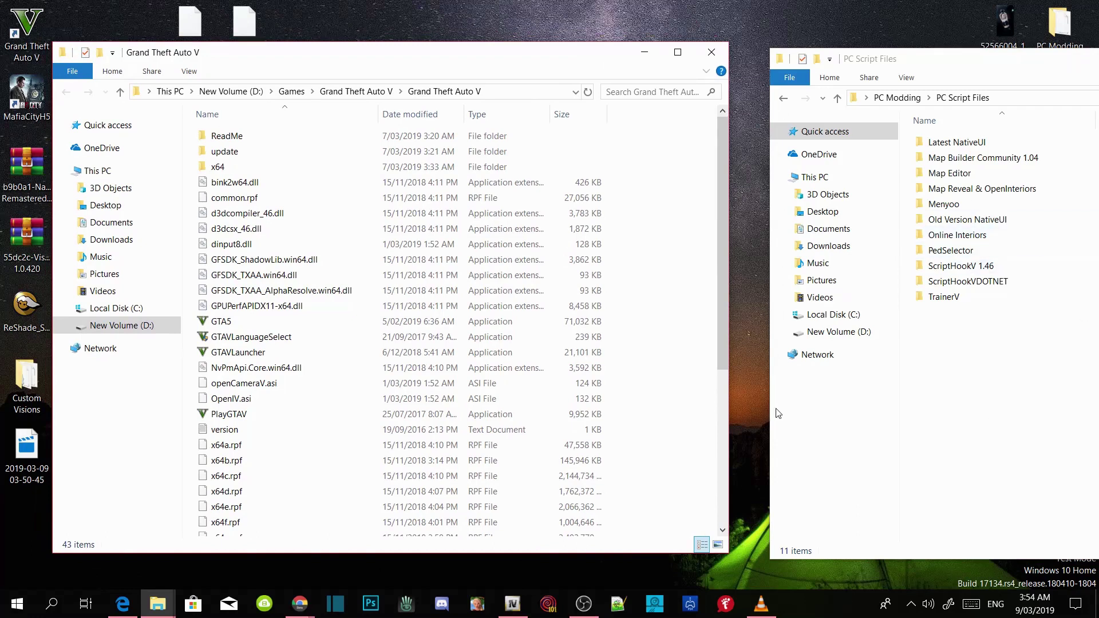
Copy dinput8.dll and ScriptHookV.dll from the ScriptHookV 1.46 bin folder into the Grand Theft Auto V folder, replacing the existing dinput8.dll
scroll(646, 385, down, 6)
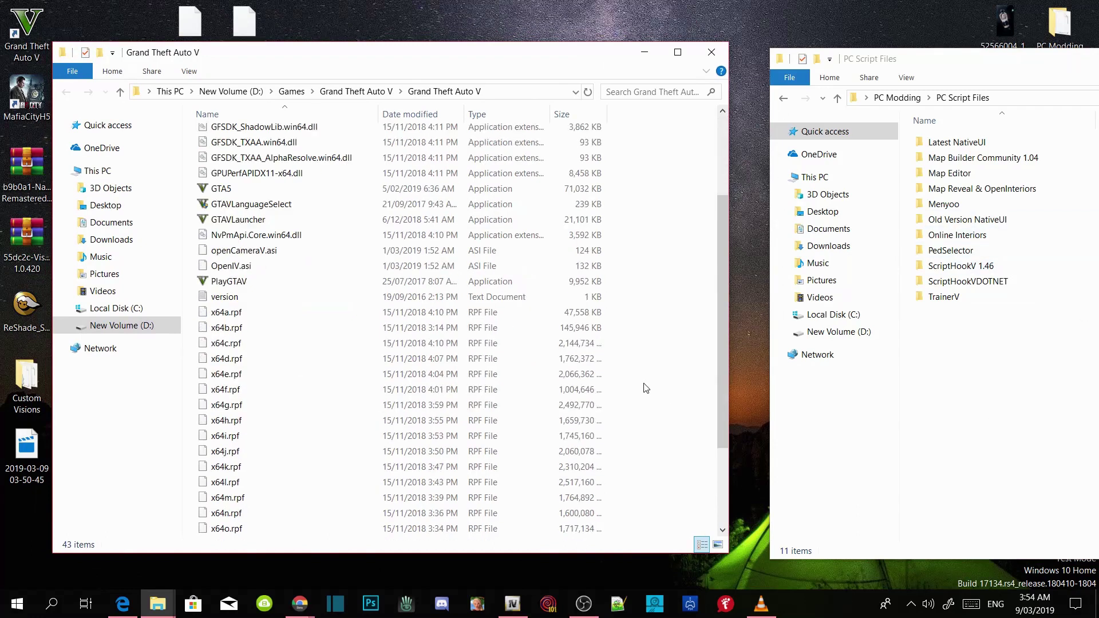
double_click(973, 272)
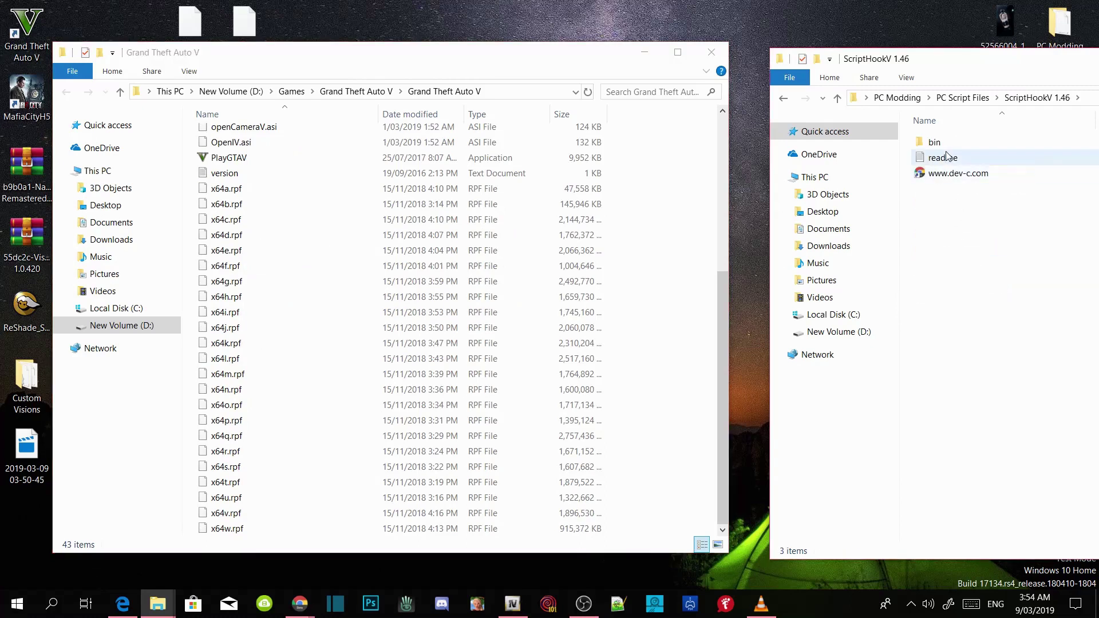
double_click(944, 145)
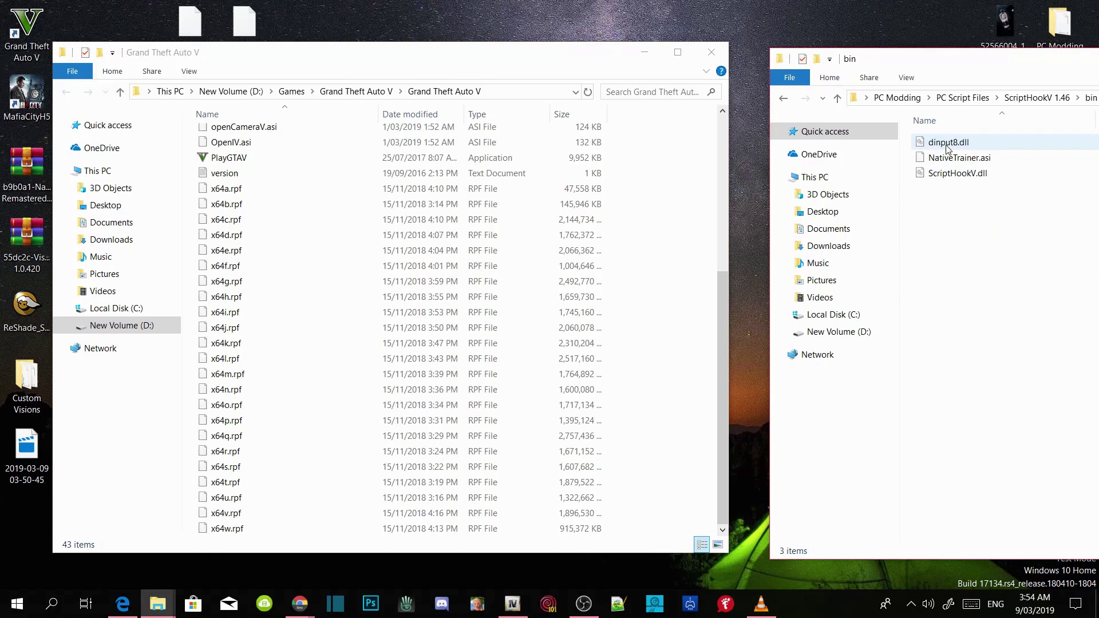
click(948, 148)
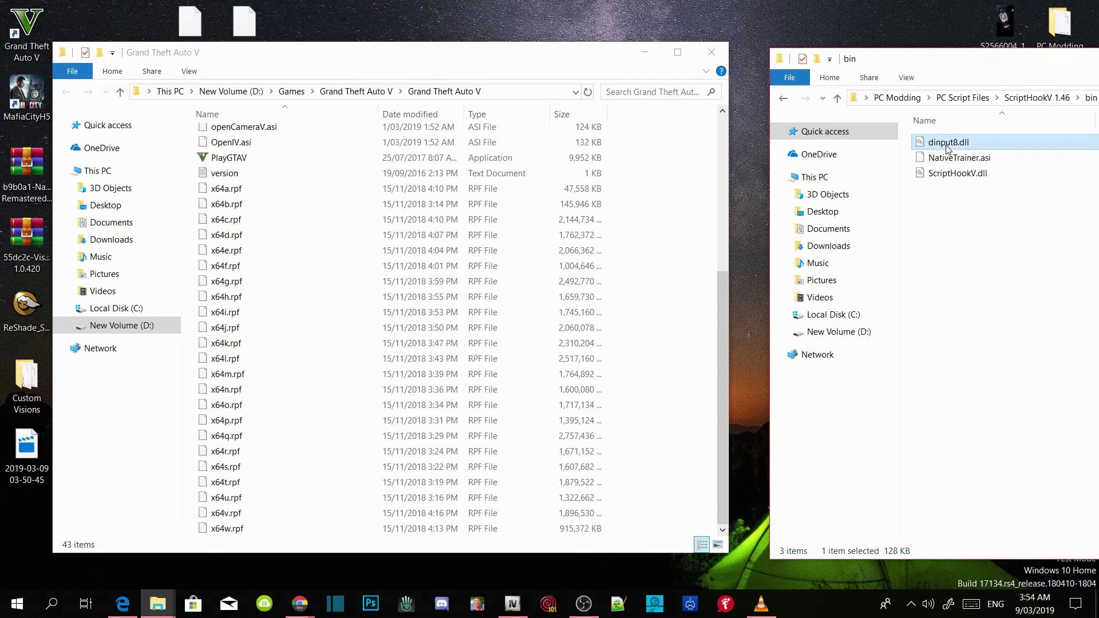
ctrl+click(959, 175)
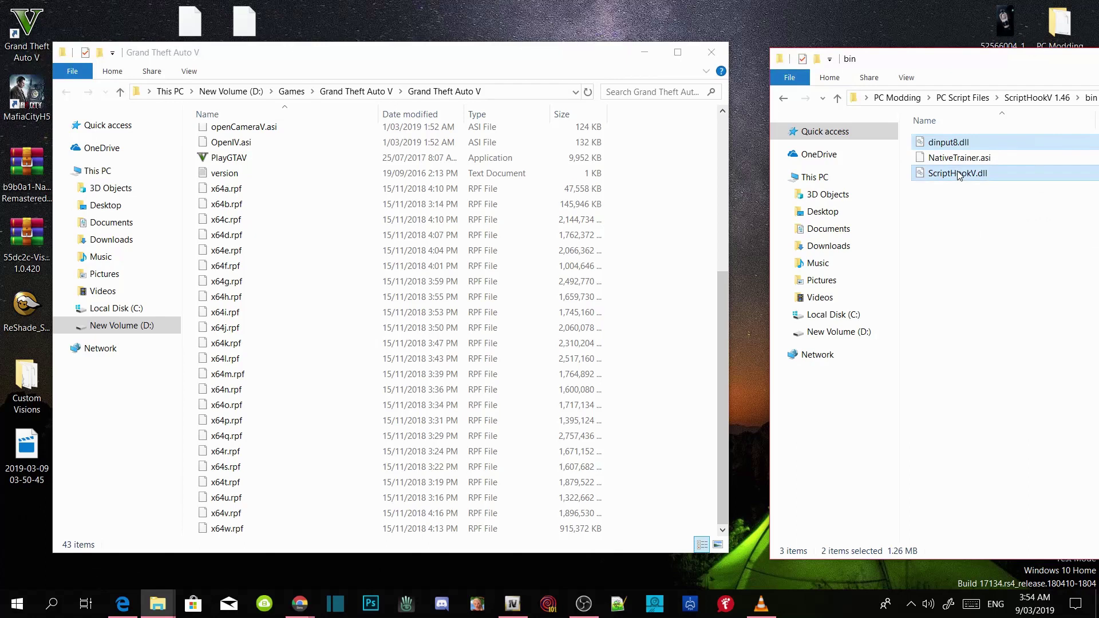
drag(960, 174, 687, 256)
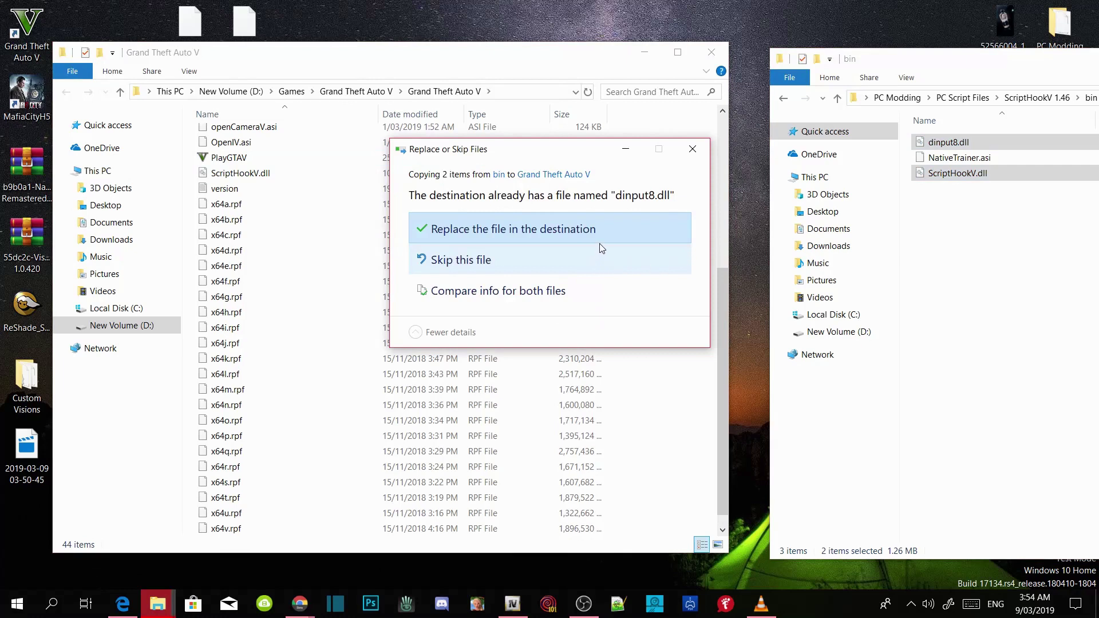
click(496, 230)
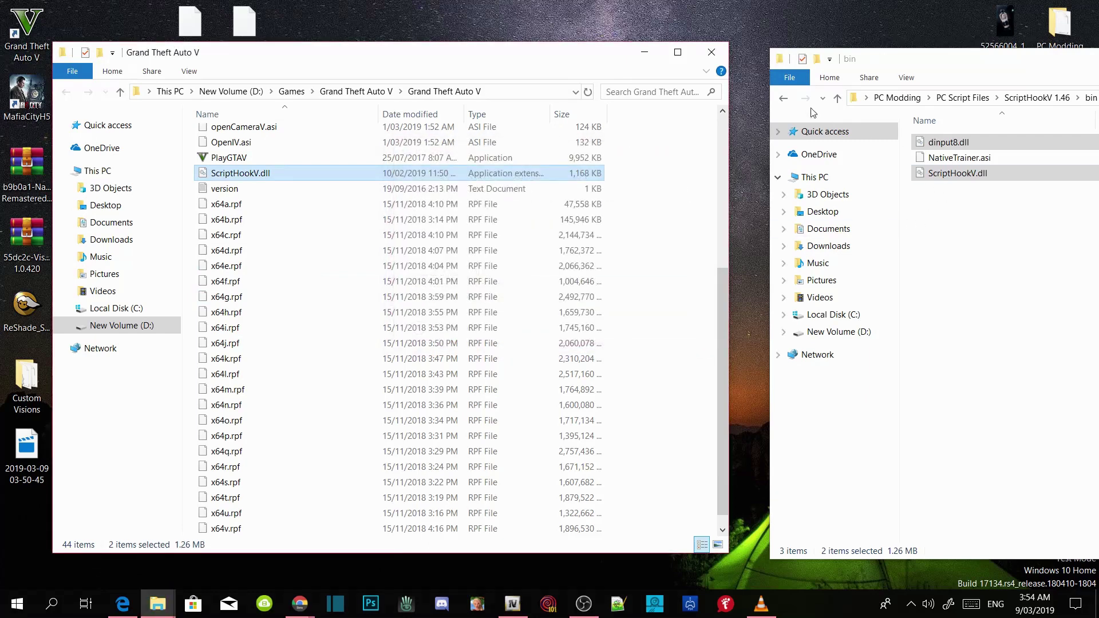
Copy ScriptHookVDotNet.asi, ScriptHookVDotNet2.dll and the ScriptHookVDotNet2 XML file from the ScriptHookVDOTNET folder into the Grand Theft Auto V folder
click(790, 98)
click(793, 101)
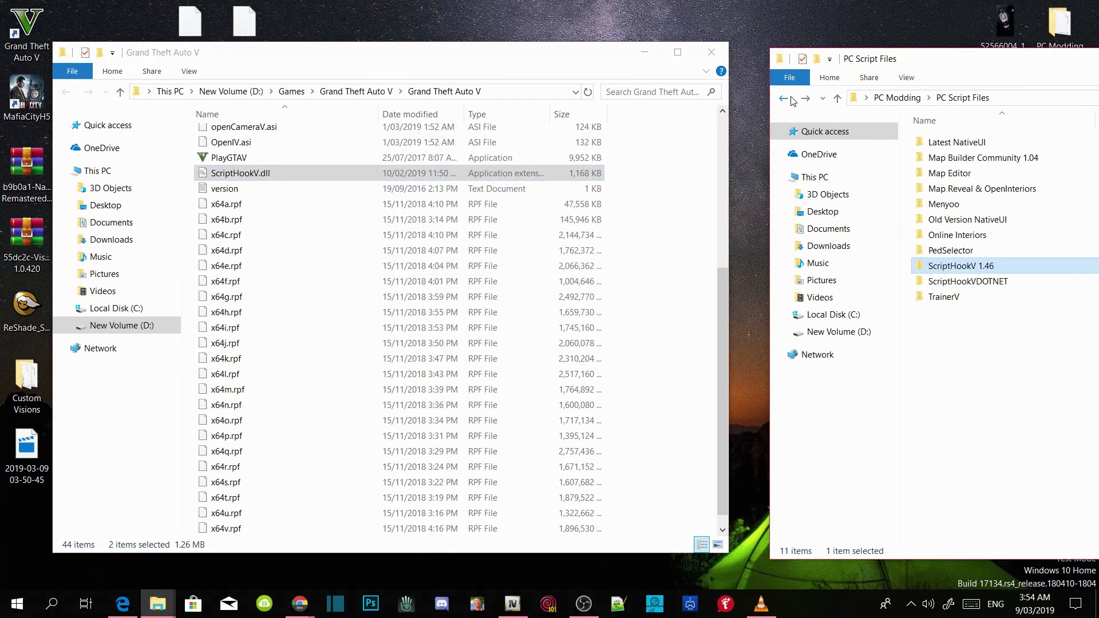
double_click(945, 281)
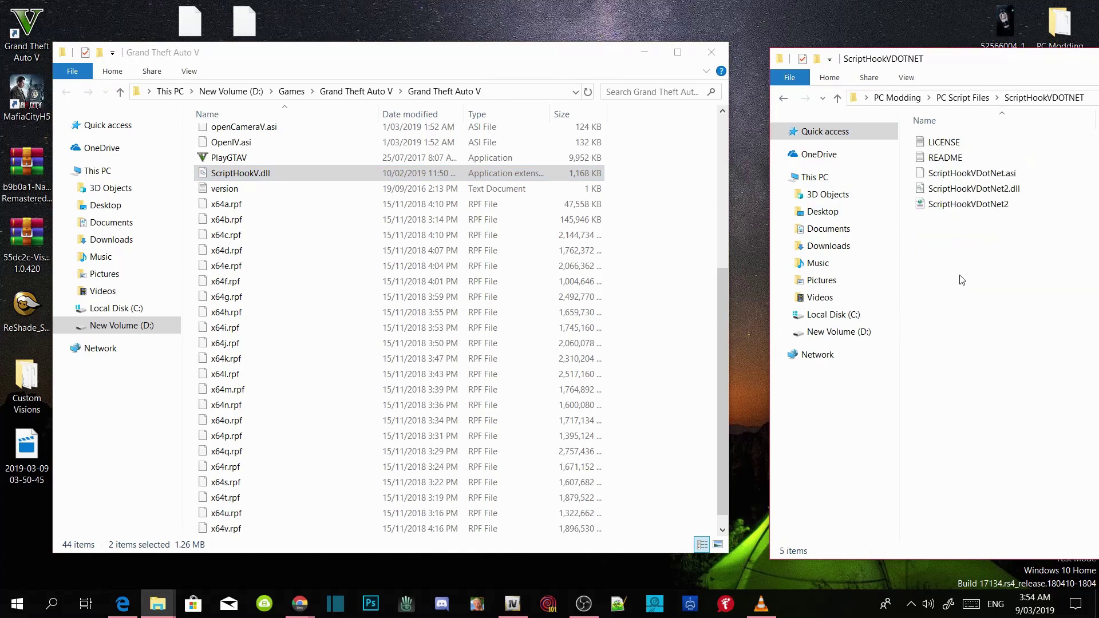
click(974, 179)
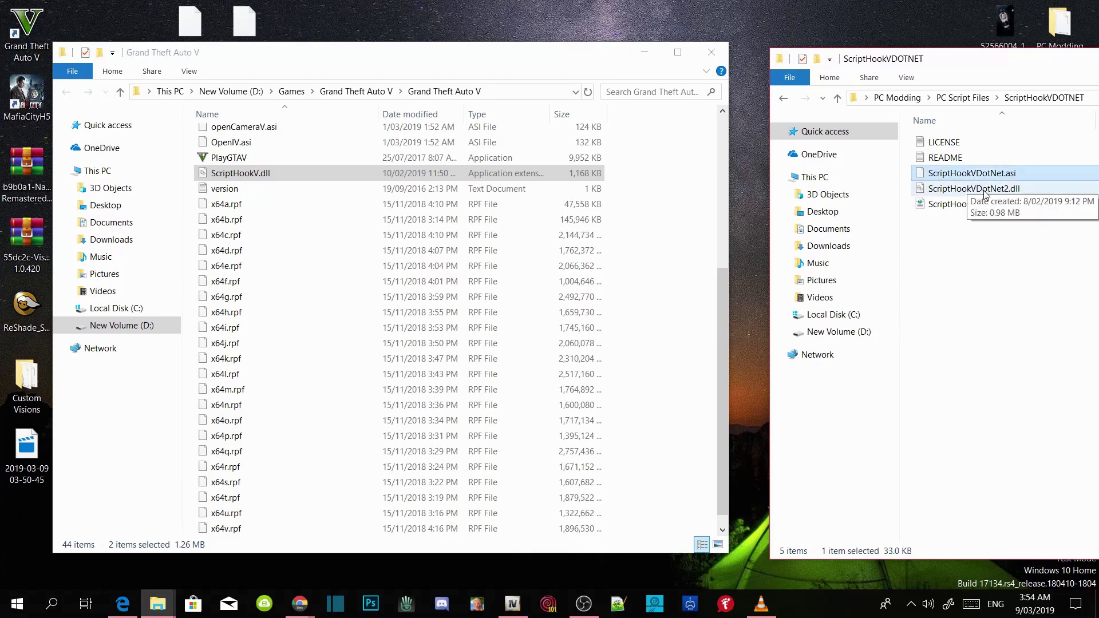
ctrl+click(985, 190)
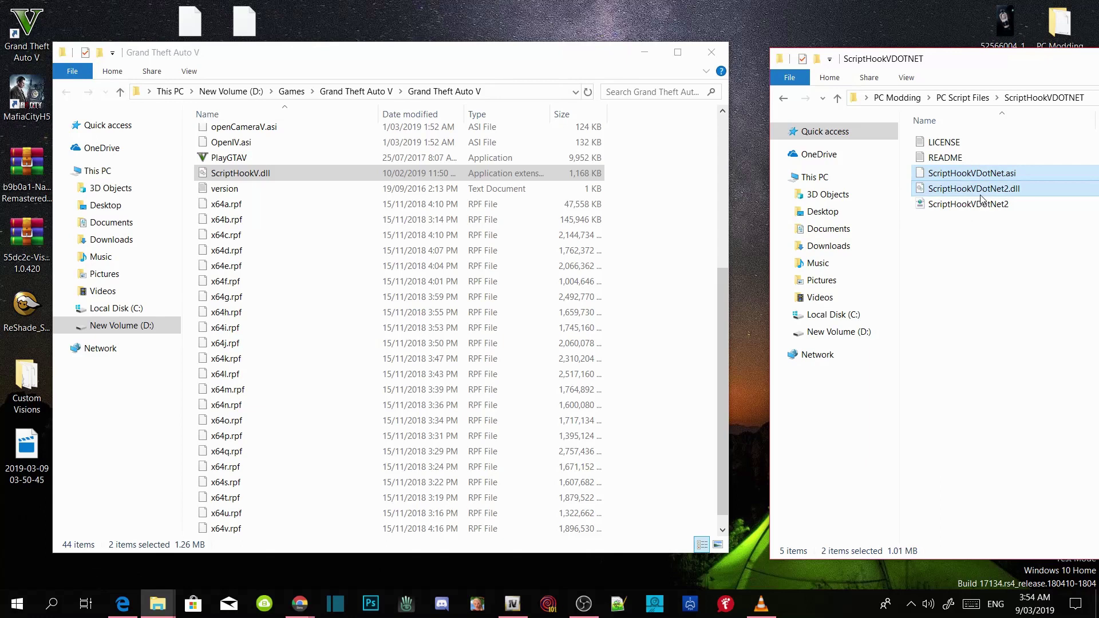
ctrl+click(981, 204)
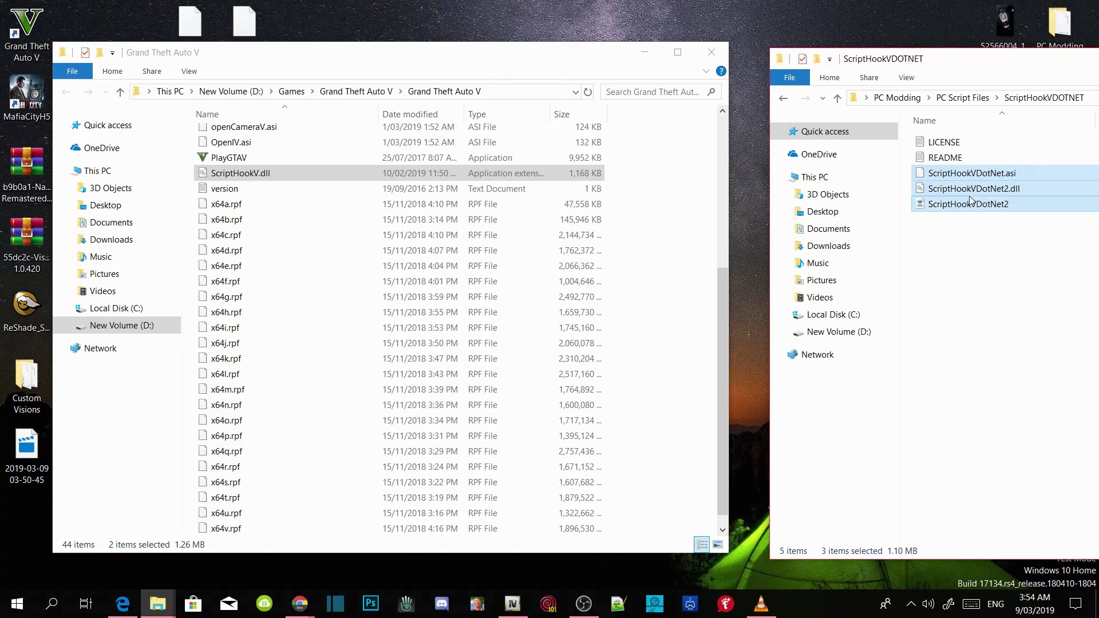
drag(972, 193, 687, 353)
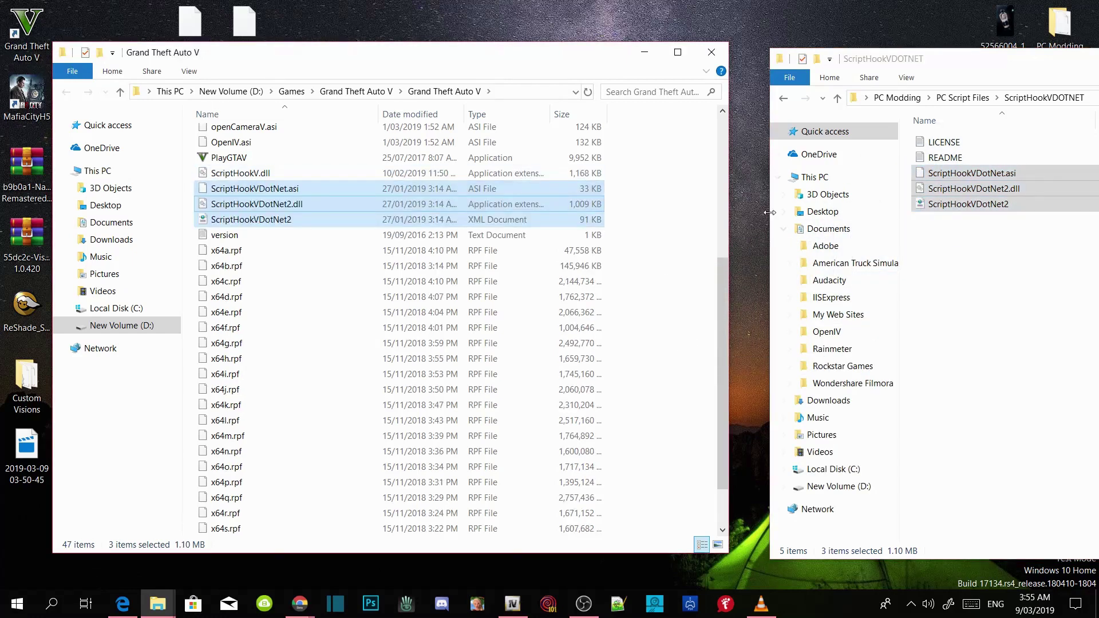
Copy TrainerV.asi and the trainerv configuration file from the TrainerV folder into the Grand Theft Auto V folder
click(782, 98)
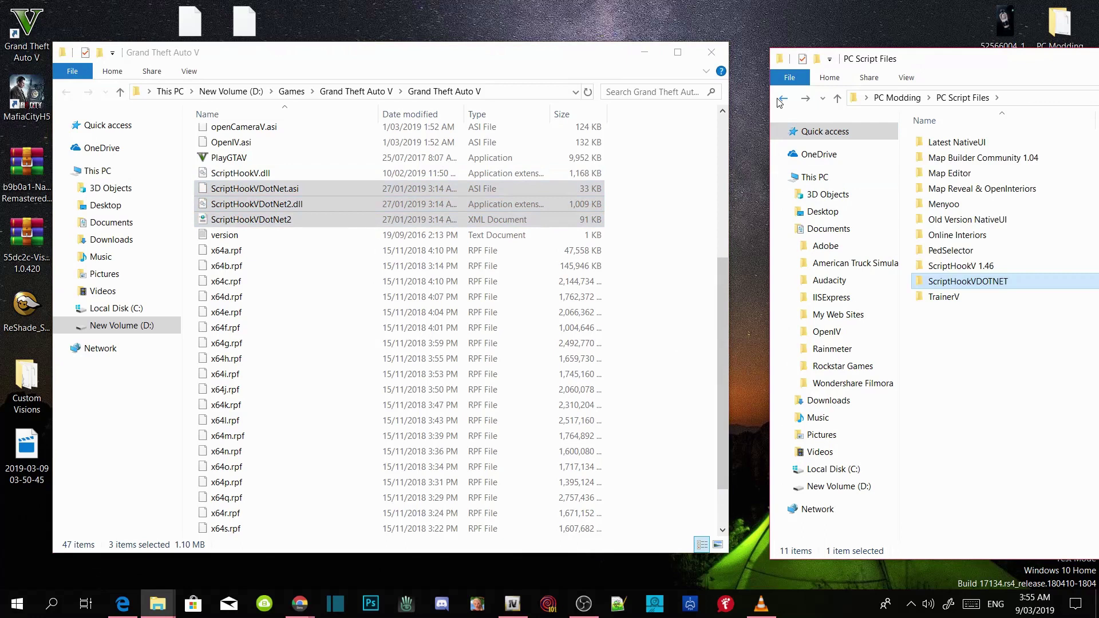
click(994, 391)
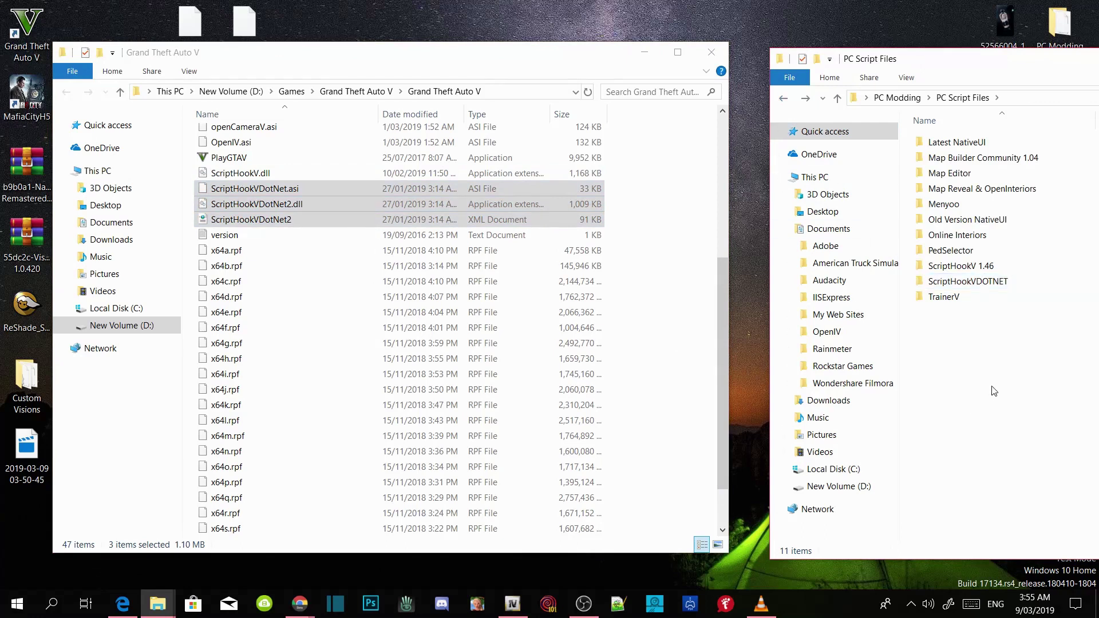
double_click(955, 299)
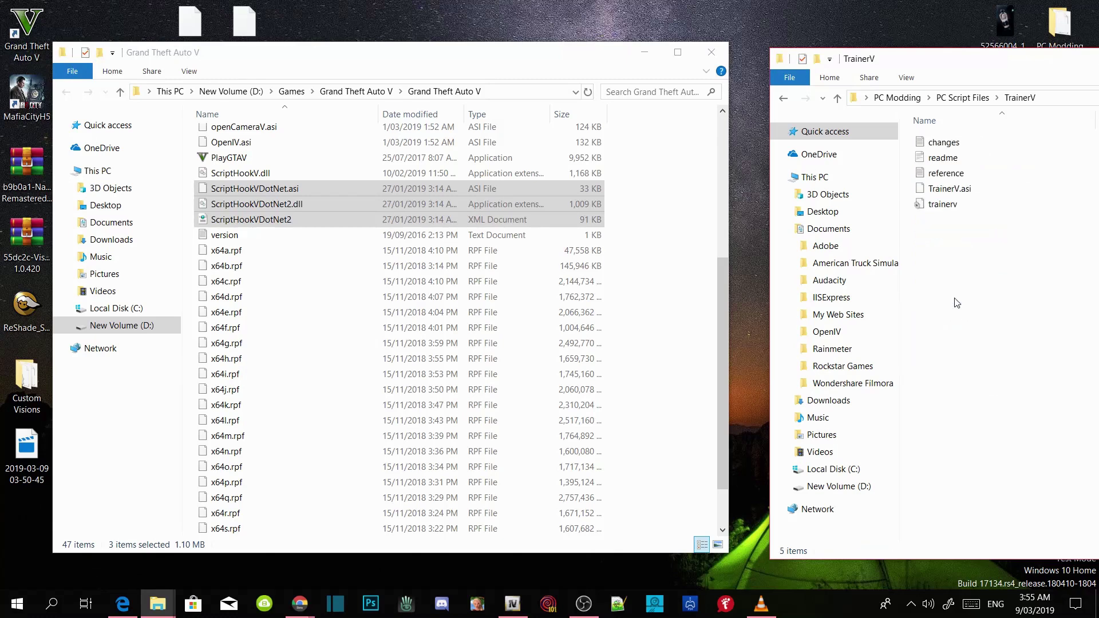
click(950, 191)
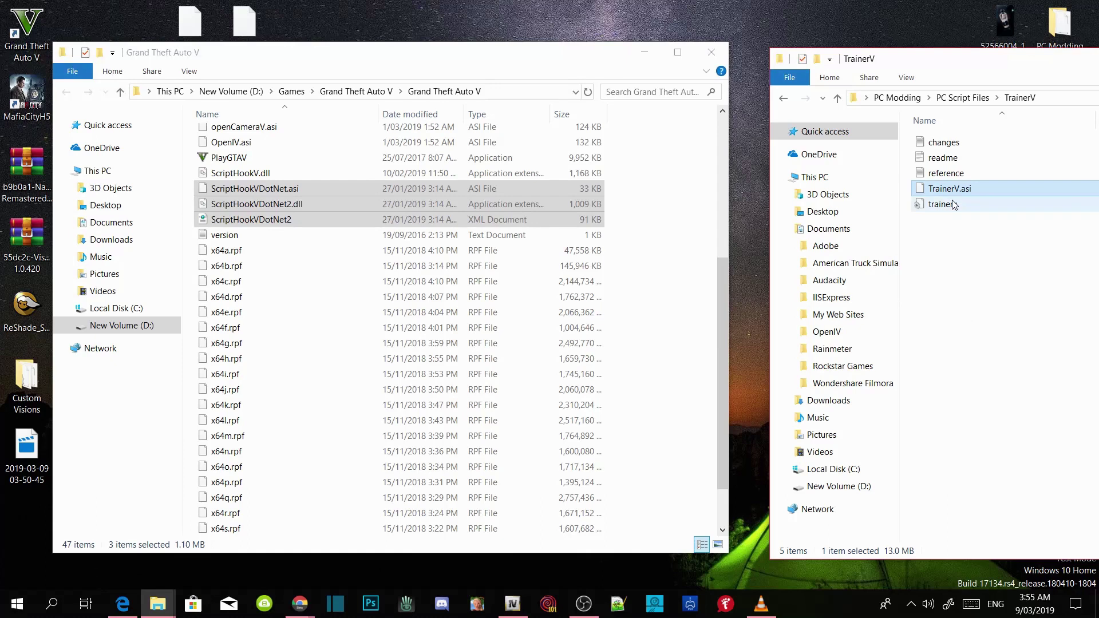
ctrl+click(953, 205)
drag(960, 191, 678, 340)
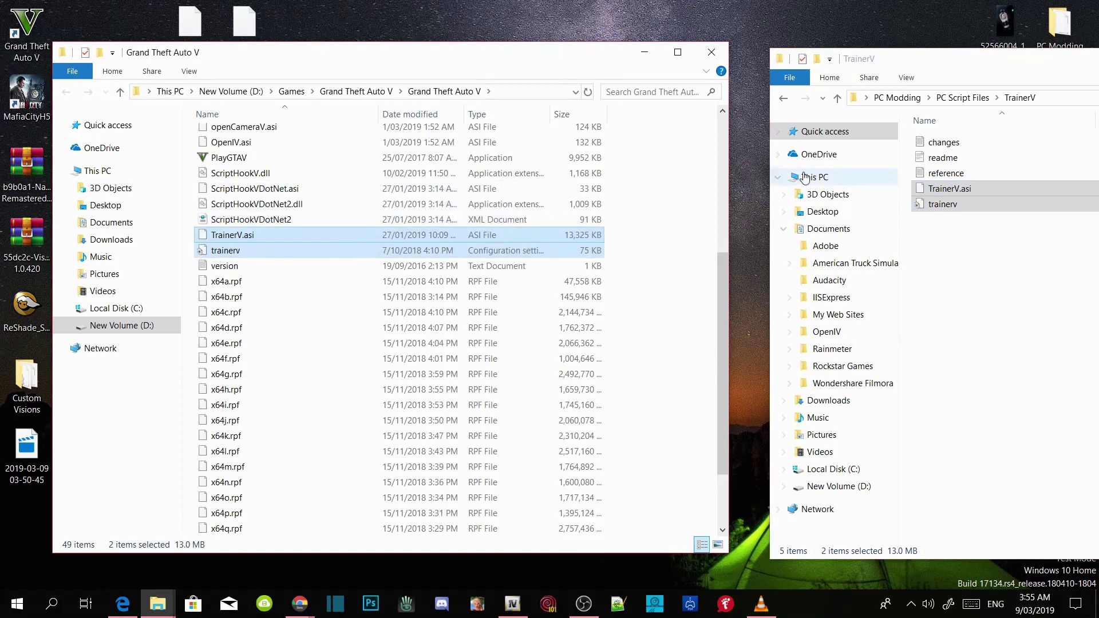
Copy the menyooStuff folder and Menyoo.asi from the Menyoo folder into the Grand Theft Auto V folder
click(785, 99)
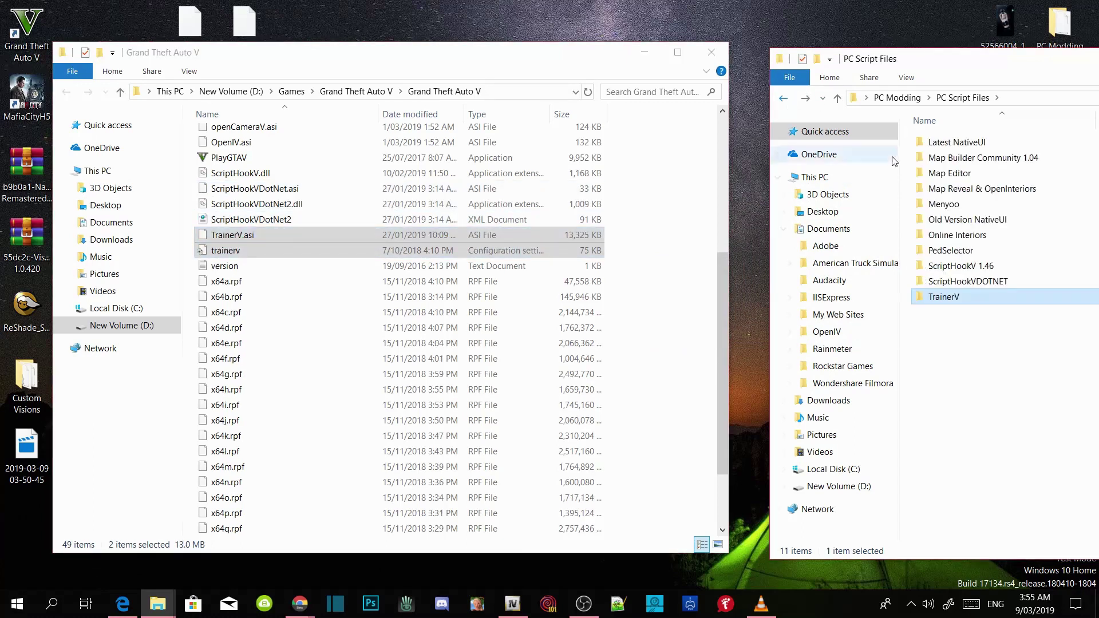
double_click(955, 204)
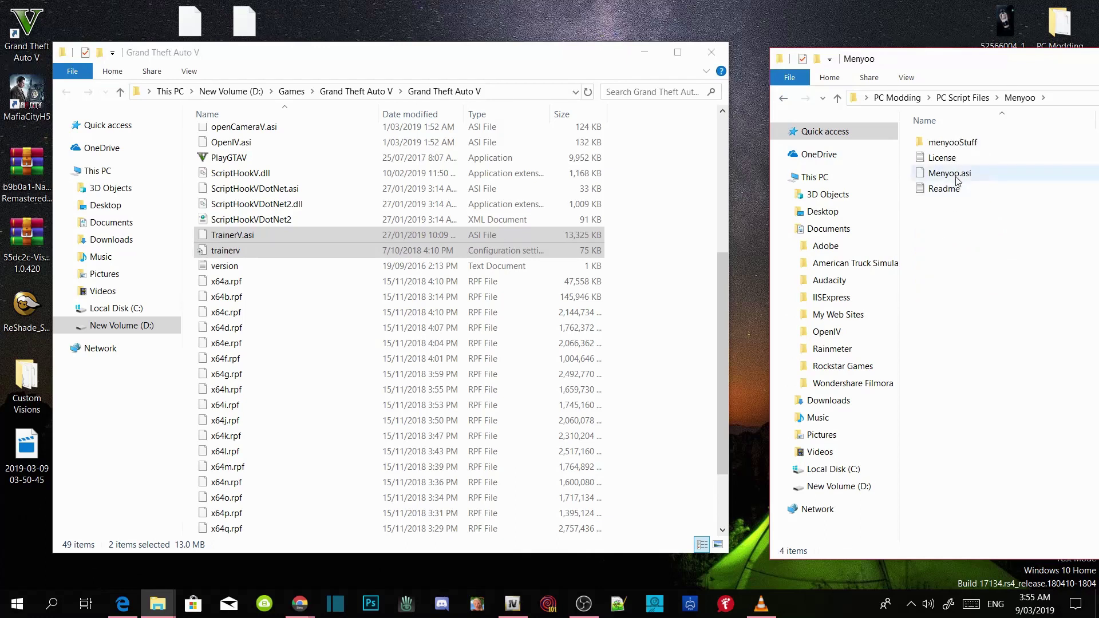
click(962, 149)
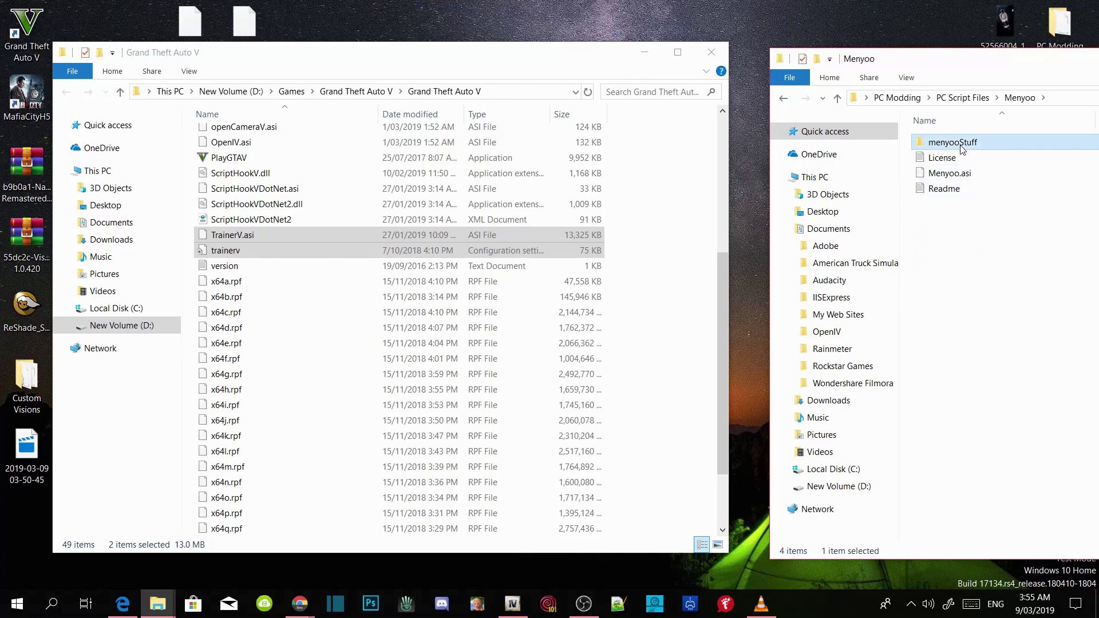
ctrl+click(962, 176)
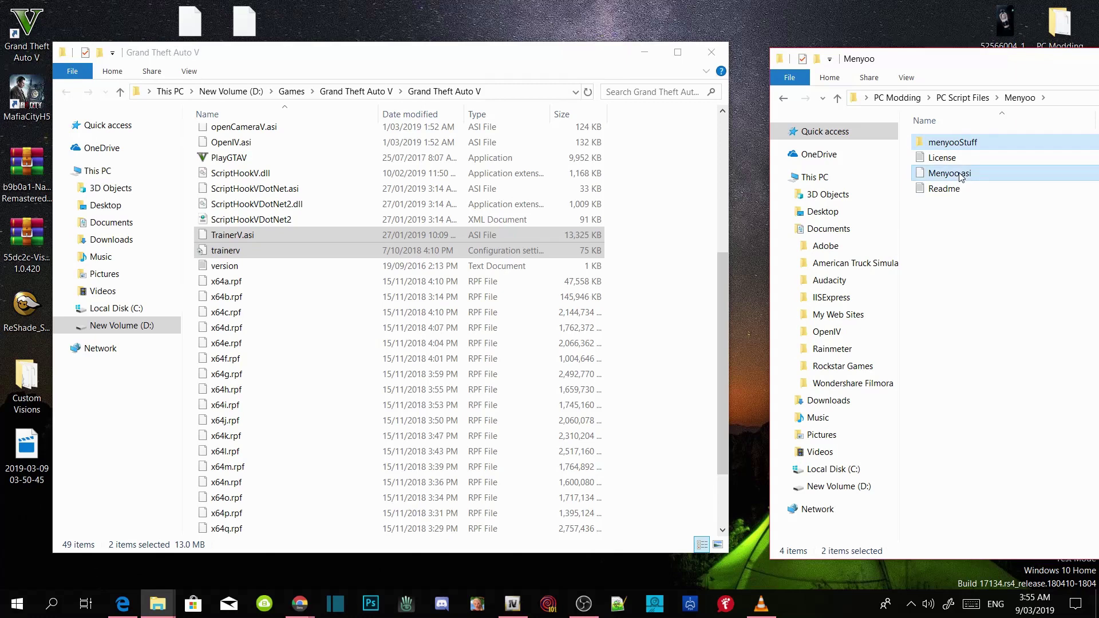
drag(961, 176, 665, 323)
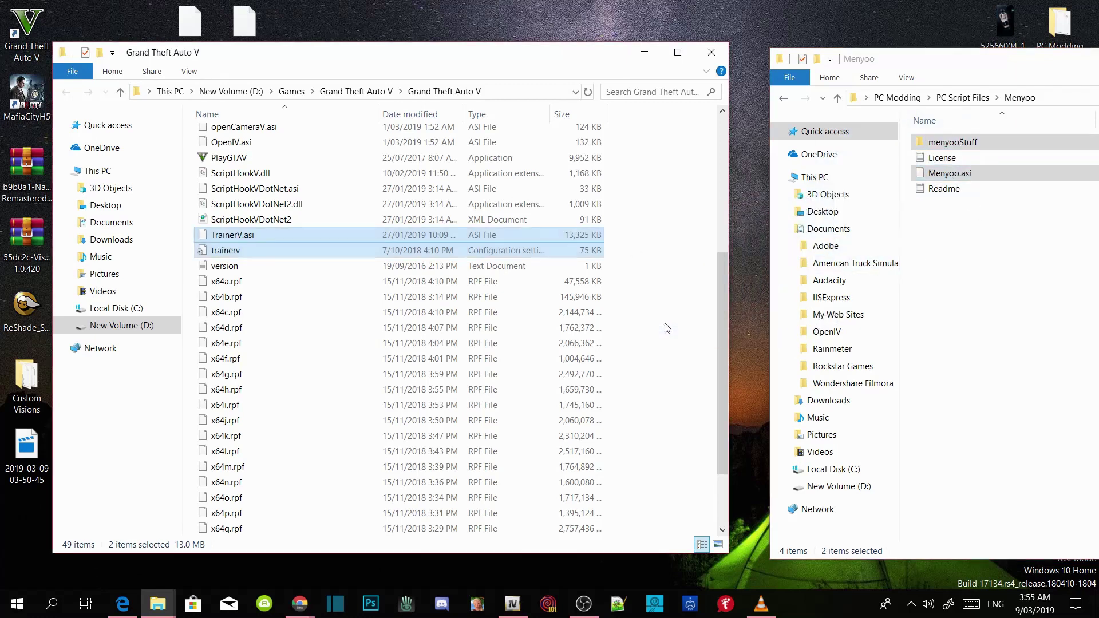
Copy all three files from the Map Reveal & OpenInteriors folder into the Grand Theft Auto V folder and refresh its listing
click(783, 102)
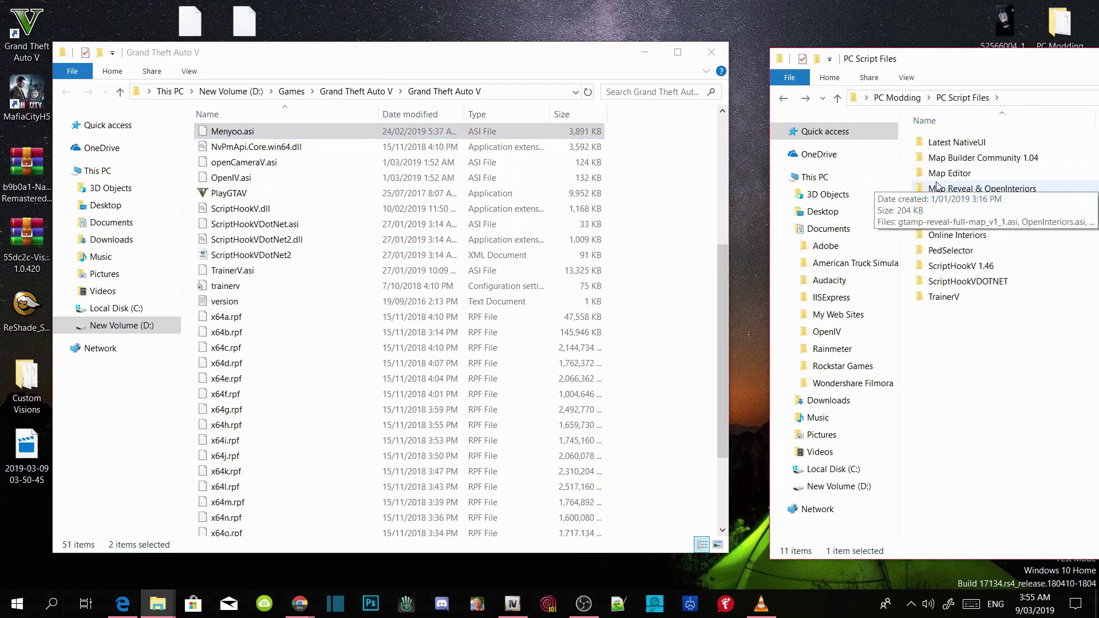
double_click(1010, 191)
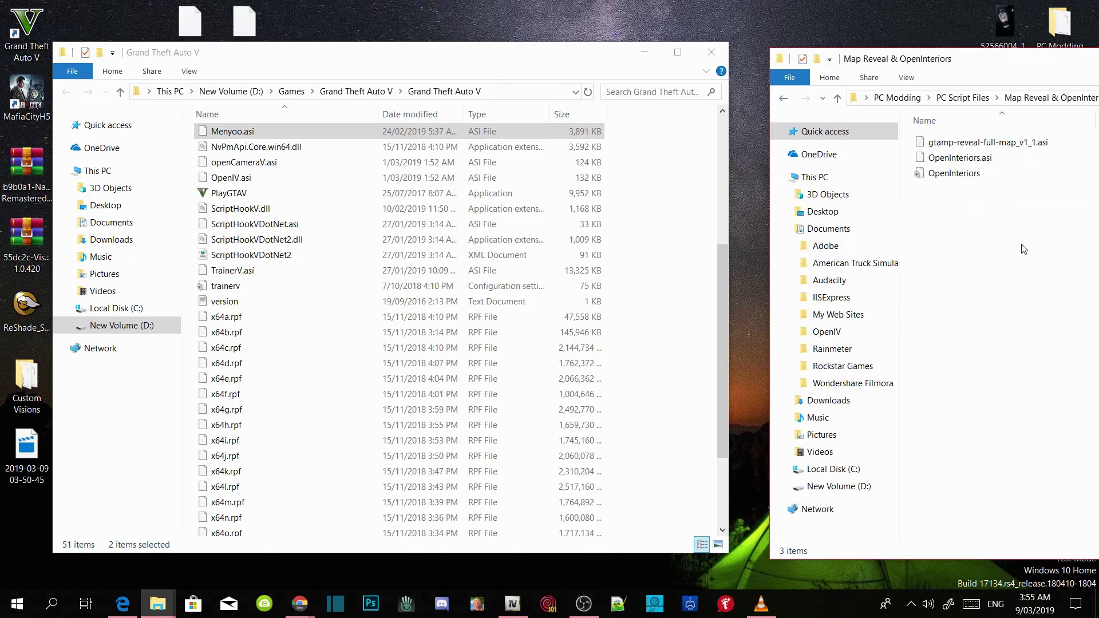
drag(1022, 244, 675, 287)
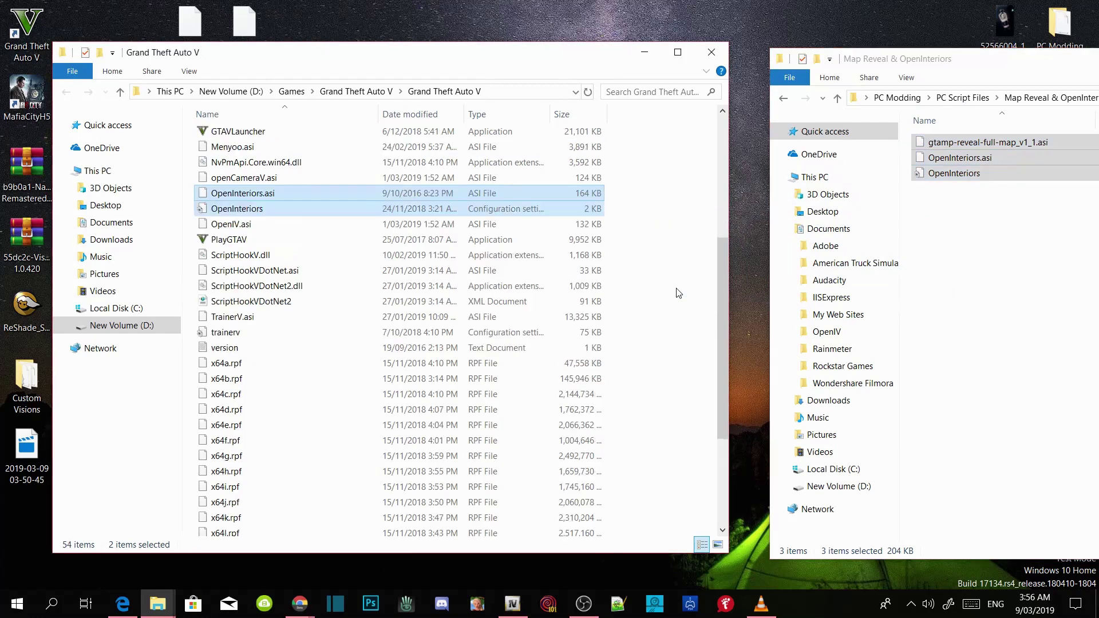
click(784, 100)
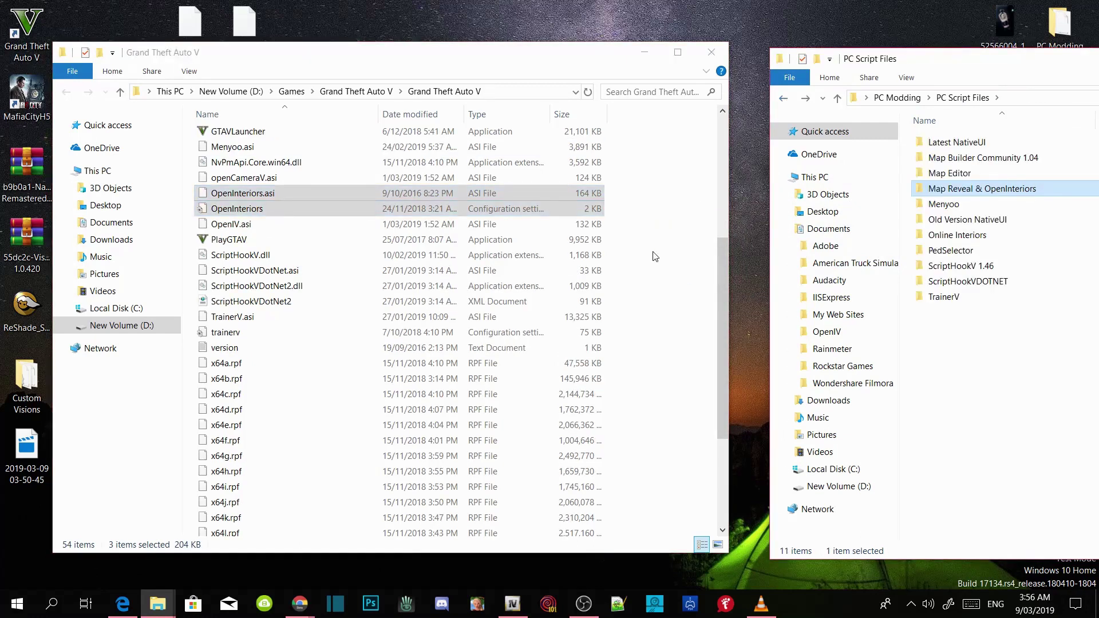
right_click(656, 205)
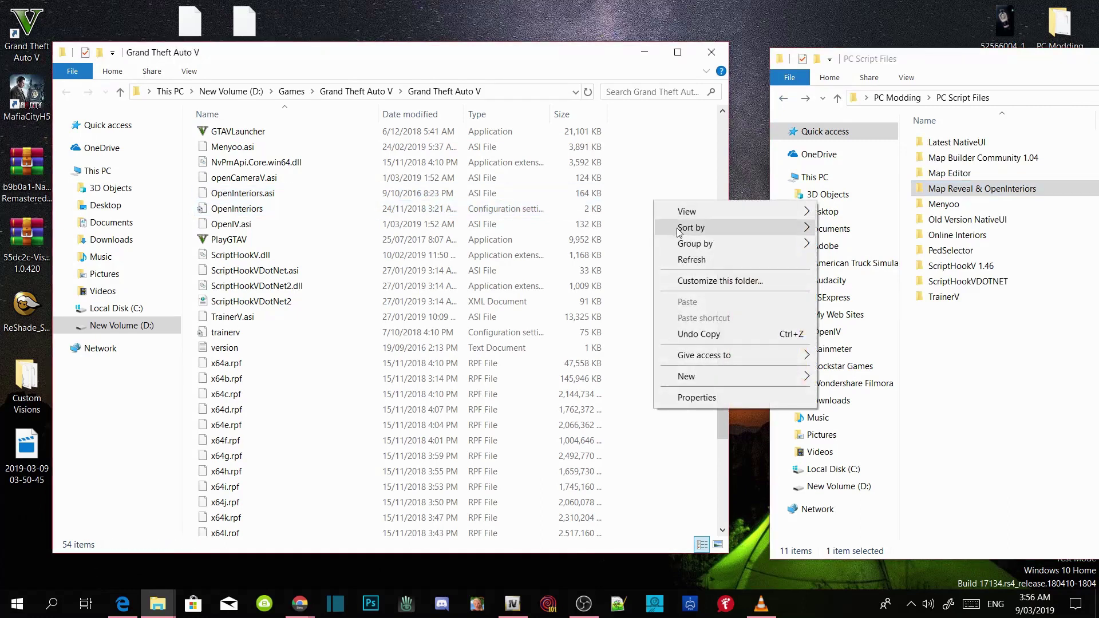
click(692, 260)
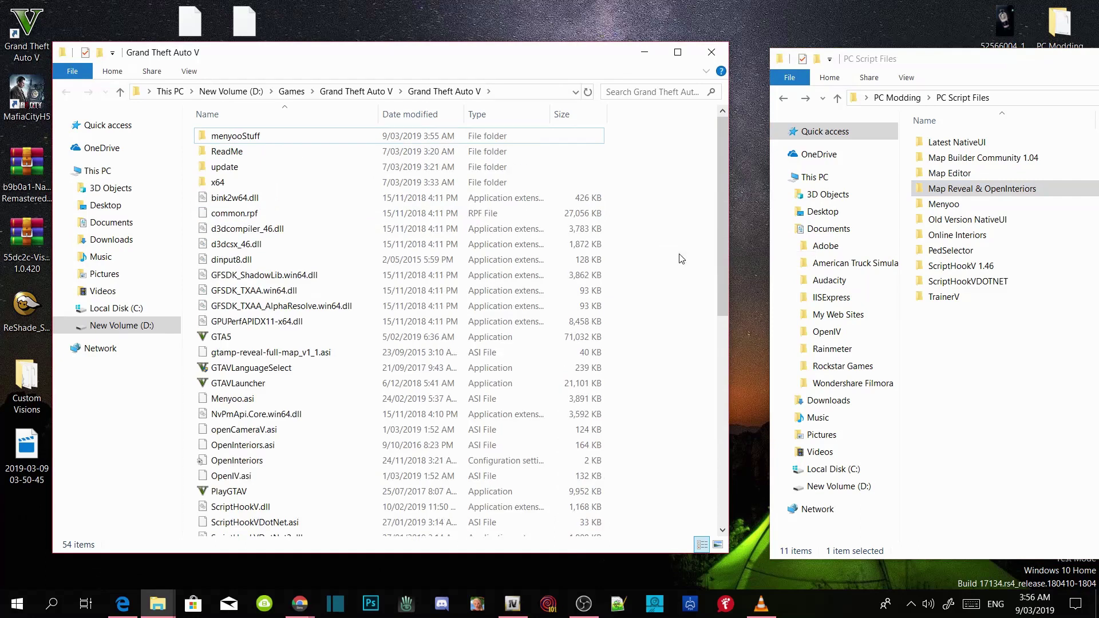
Create a new folder named mods in the Grand Theft Auto V folder
right_click(675, 248)
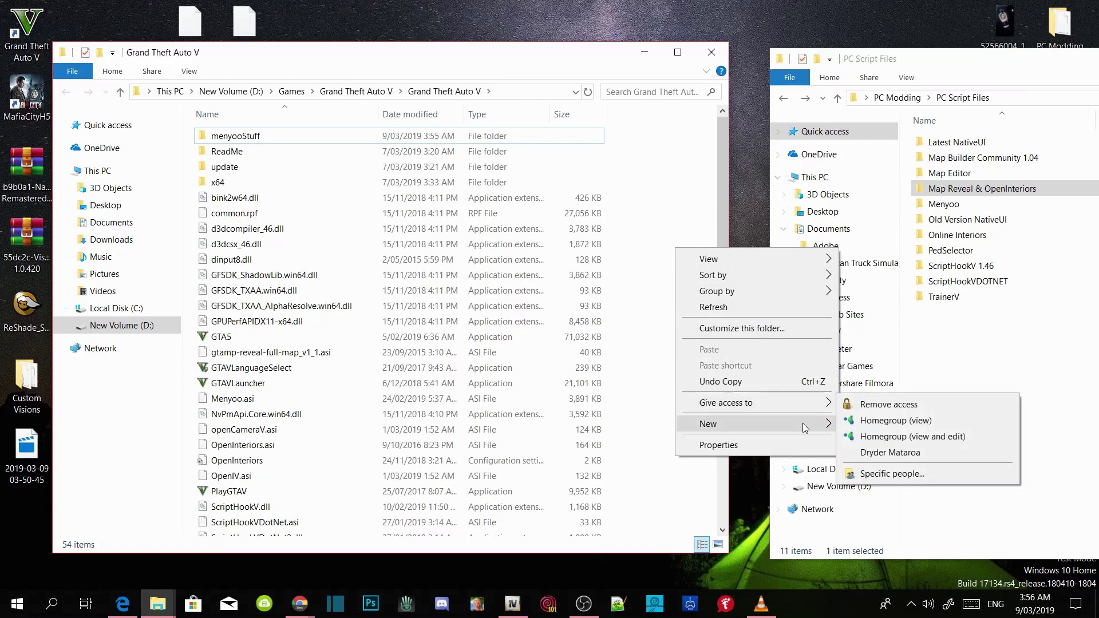
click(848, 427)
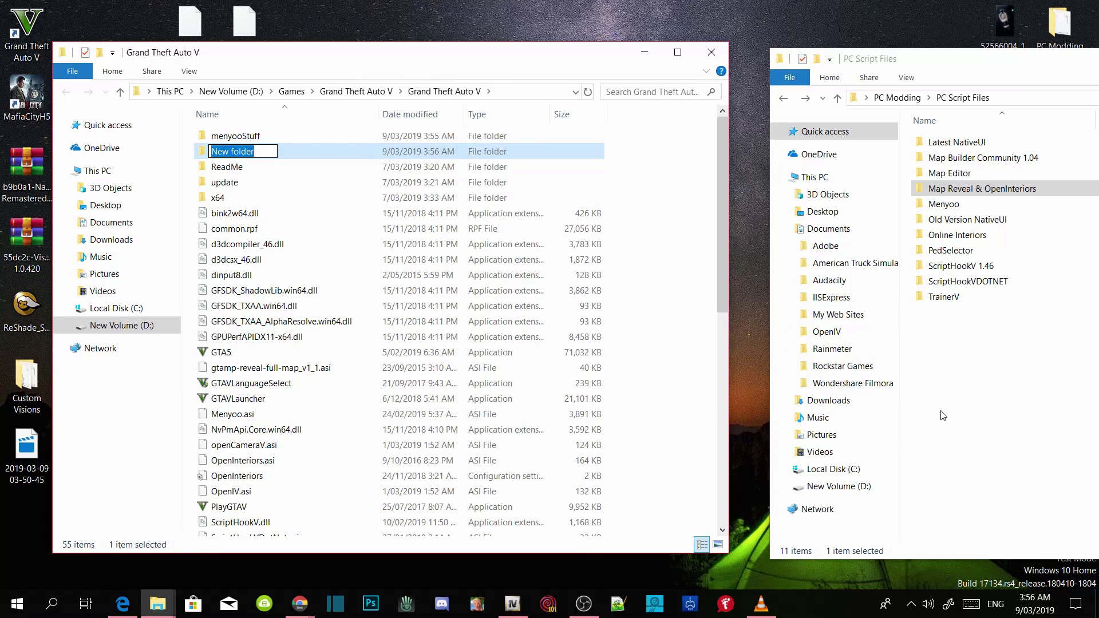
text(mods)
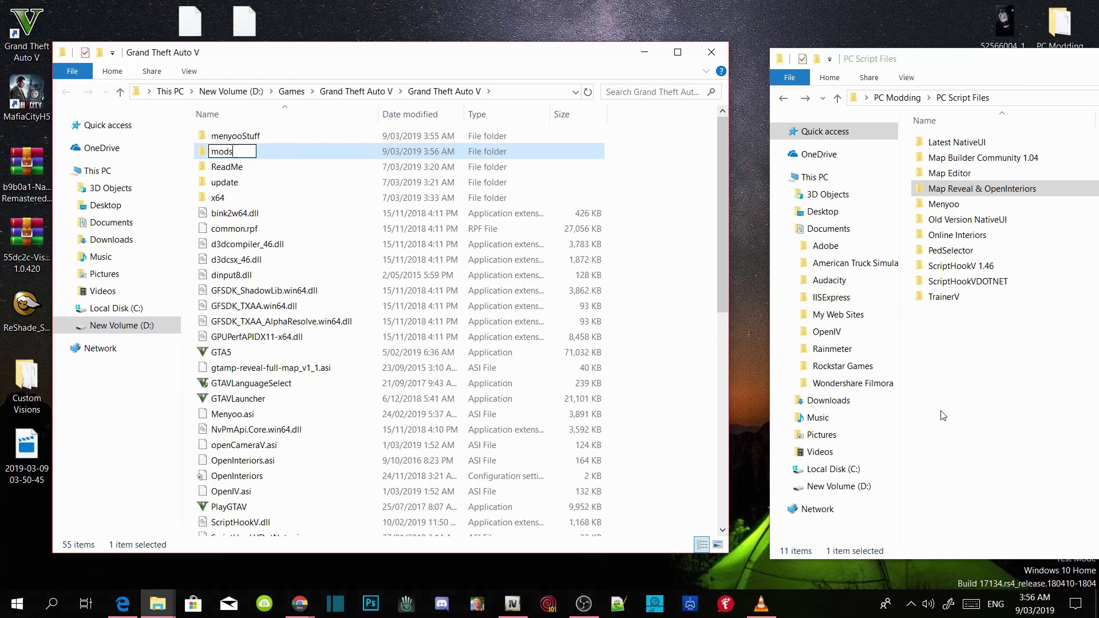
key(Return)
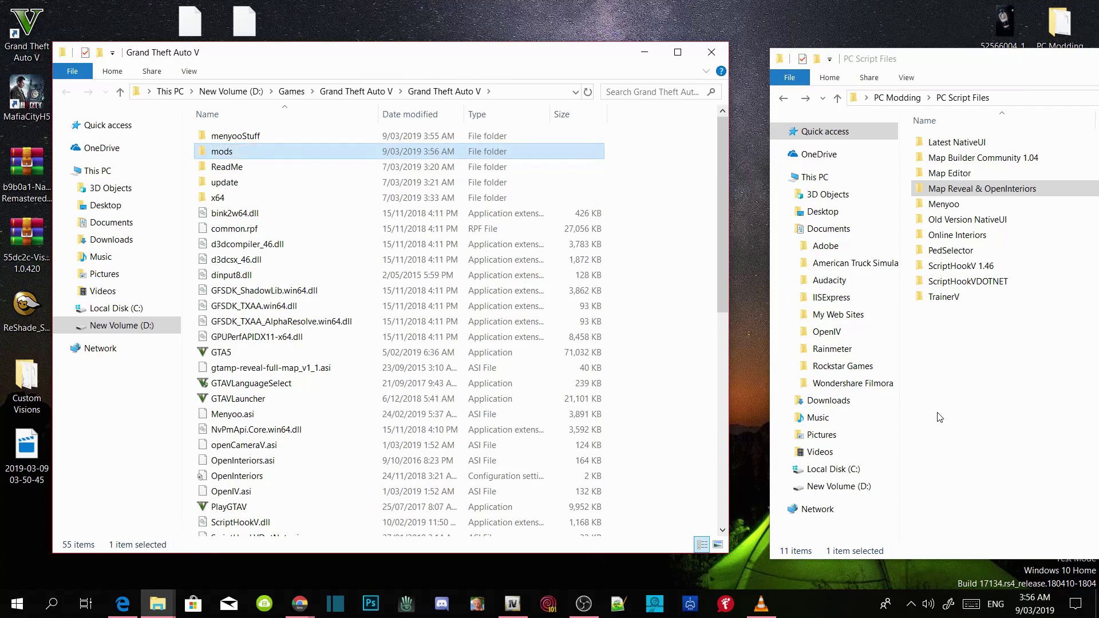
Create a new folder named scripts in the Grand Theft Auto V folder
right_click(663, 329)
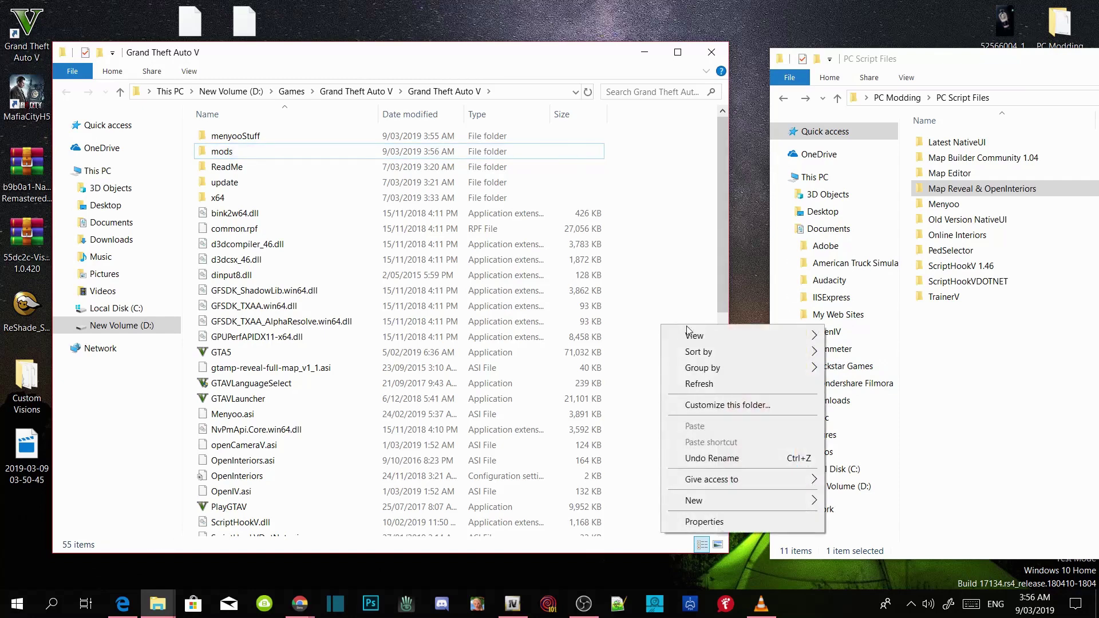
mouse_move(741, 496)
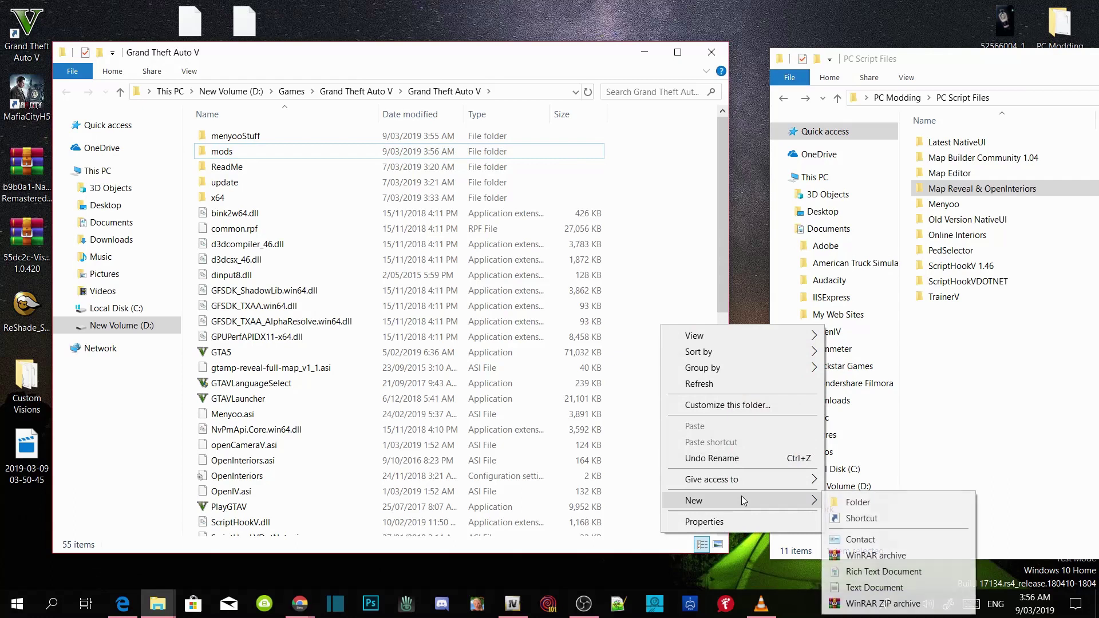
click(853, 504)
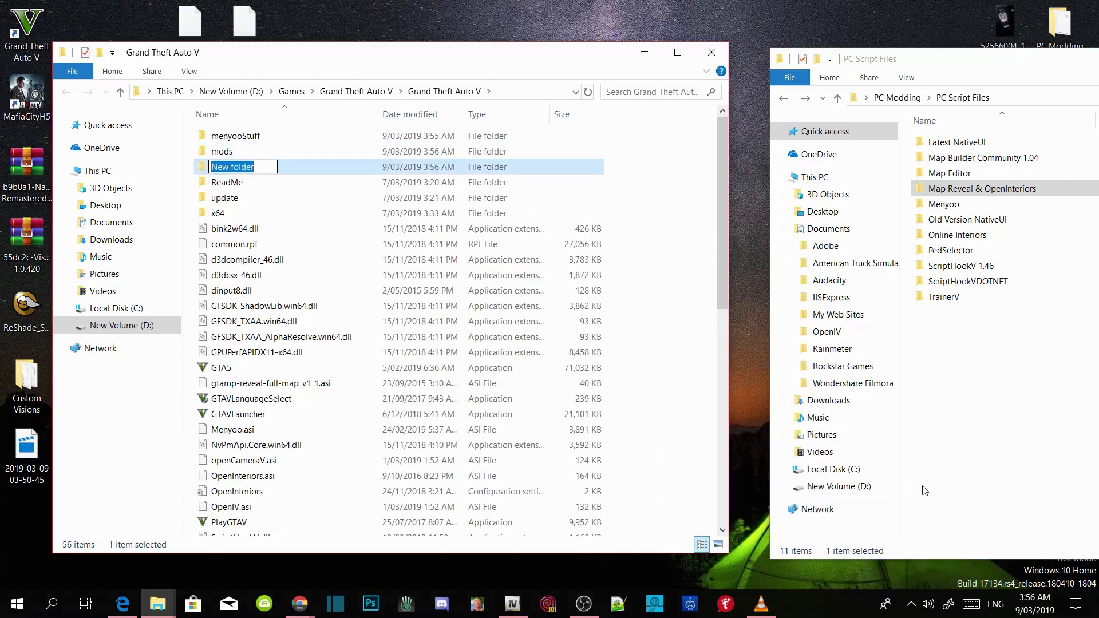
text(scripts)
key(Return)
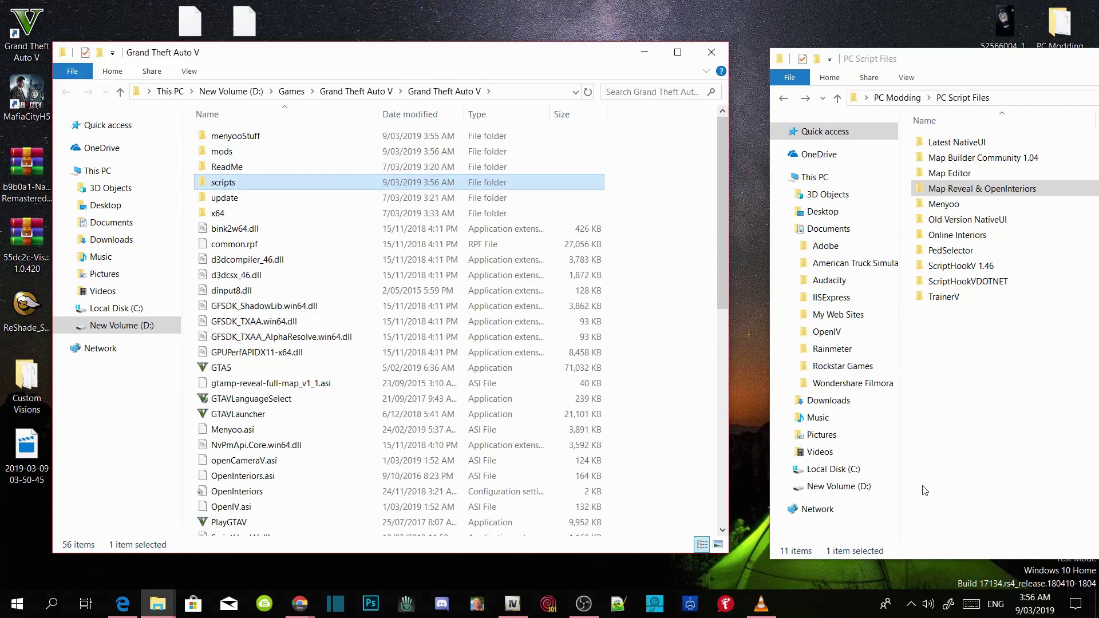
Copy NativeUI.dll from the Latest NativeUI folder into the new scripts folder
key(Return)
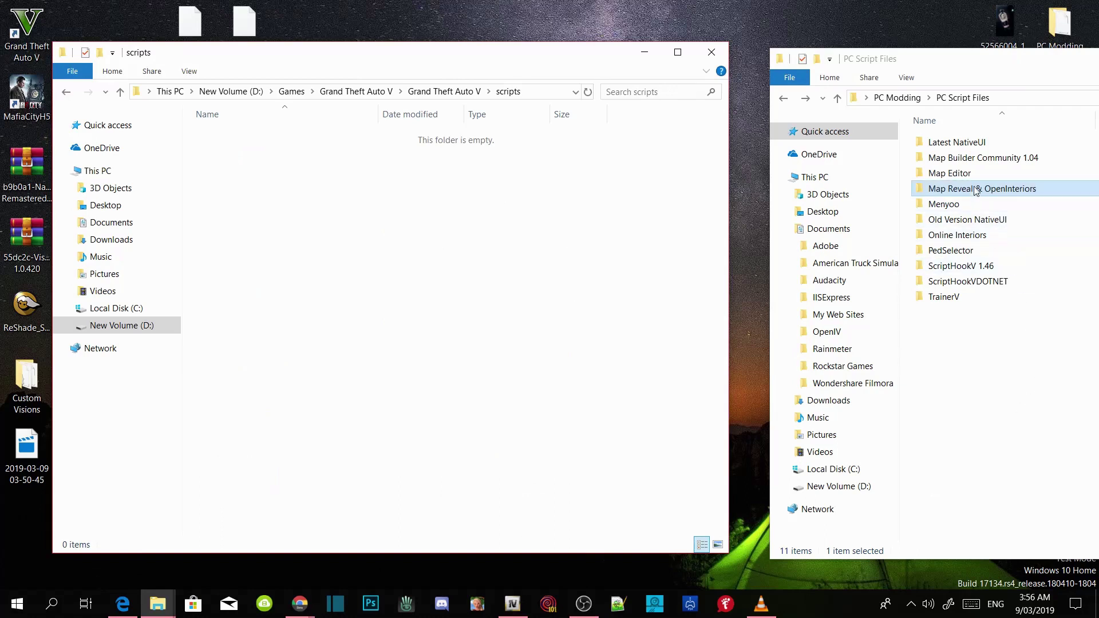
double_click(976, 148)
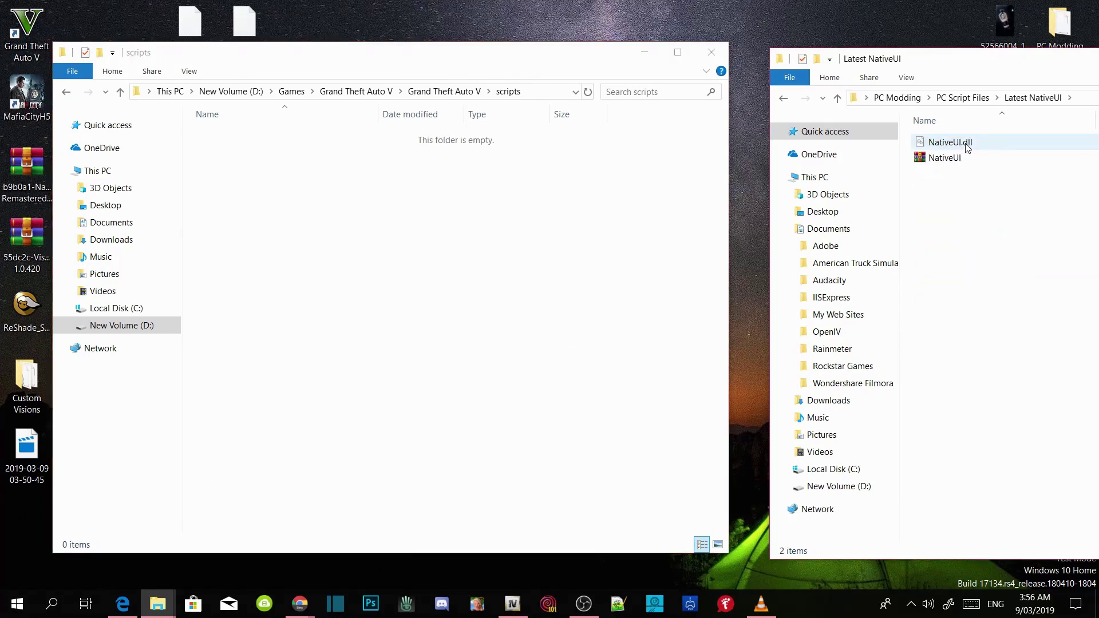
click(967, 147)
drag(967, 147, 422, 205)
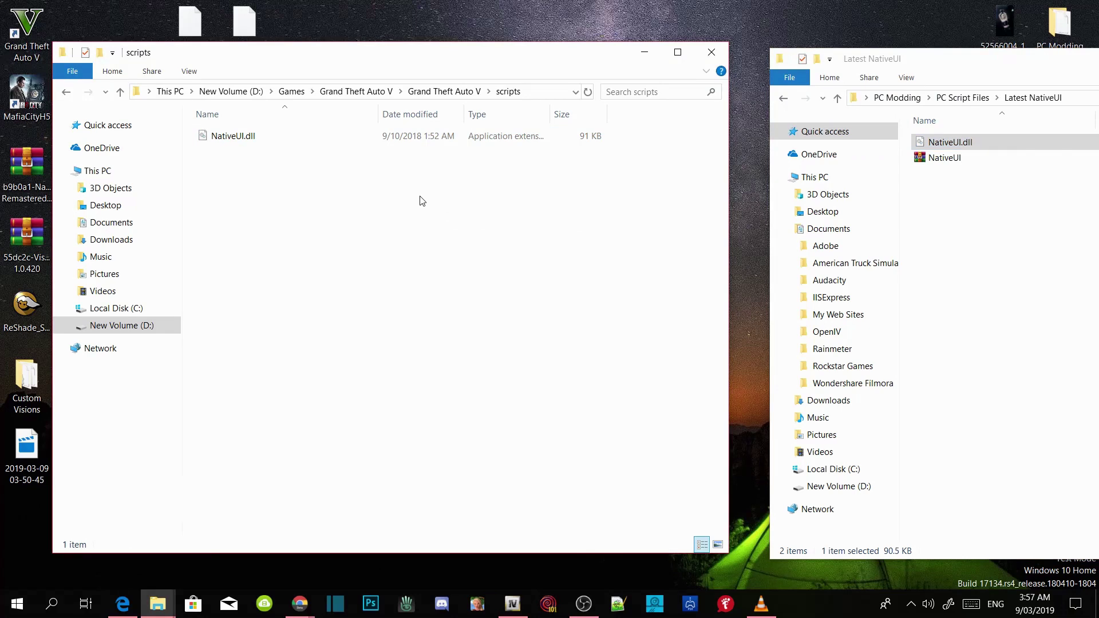
Return to the Grand Theft Auto V folder and refresh it, closing the Latest NativeUI window and clearing the desktop
click(444, 97)
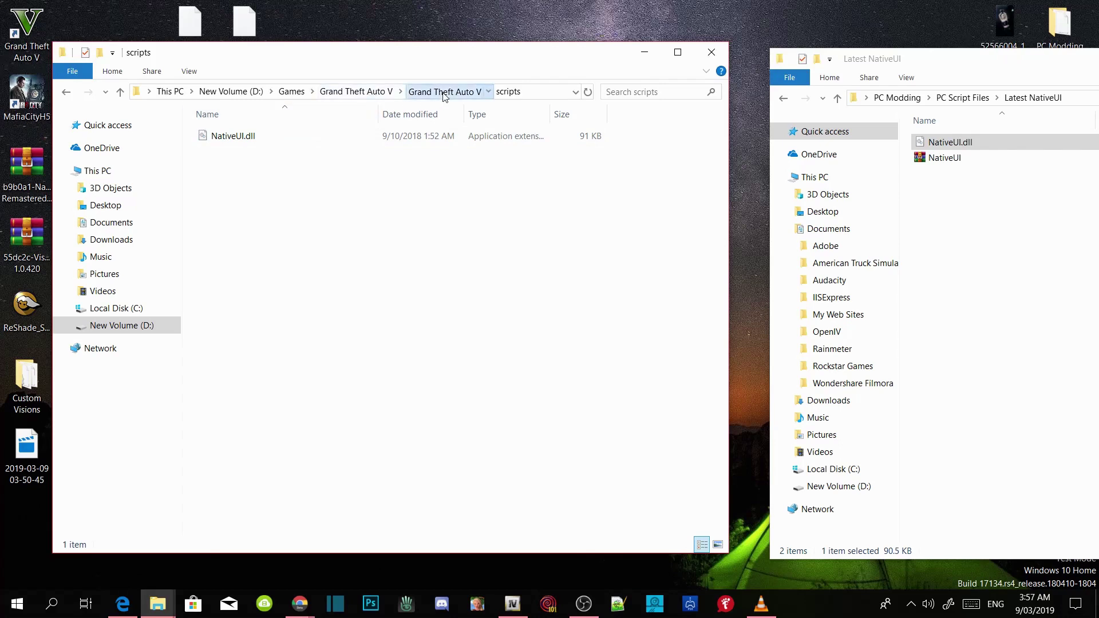
right_click(660, 247)
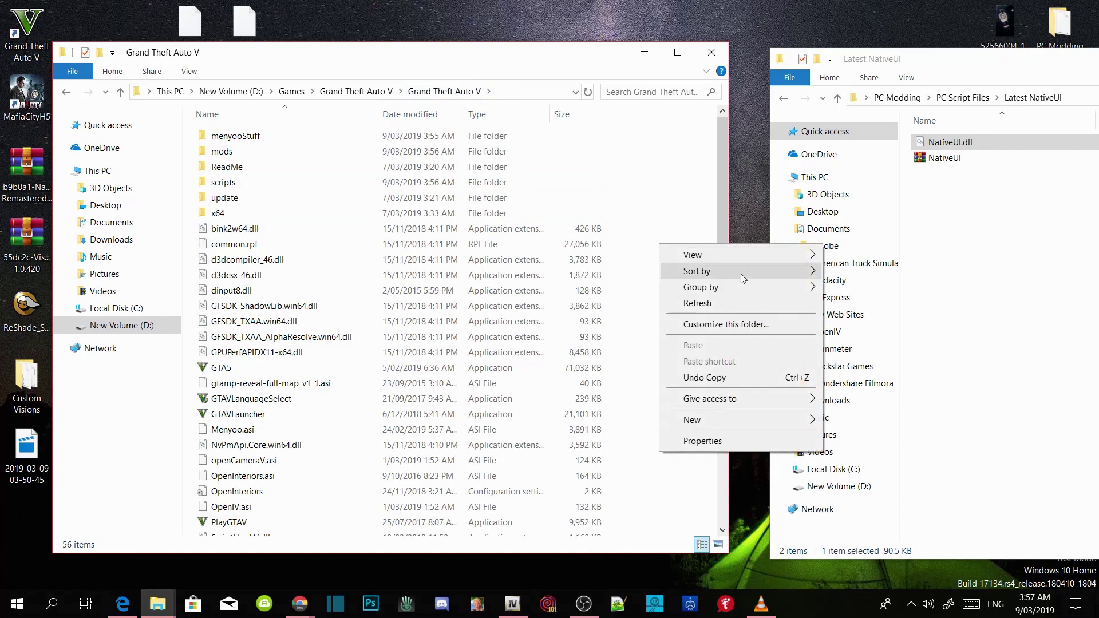
click(724, 303)
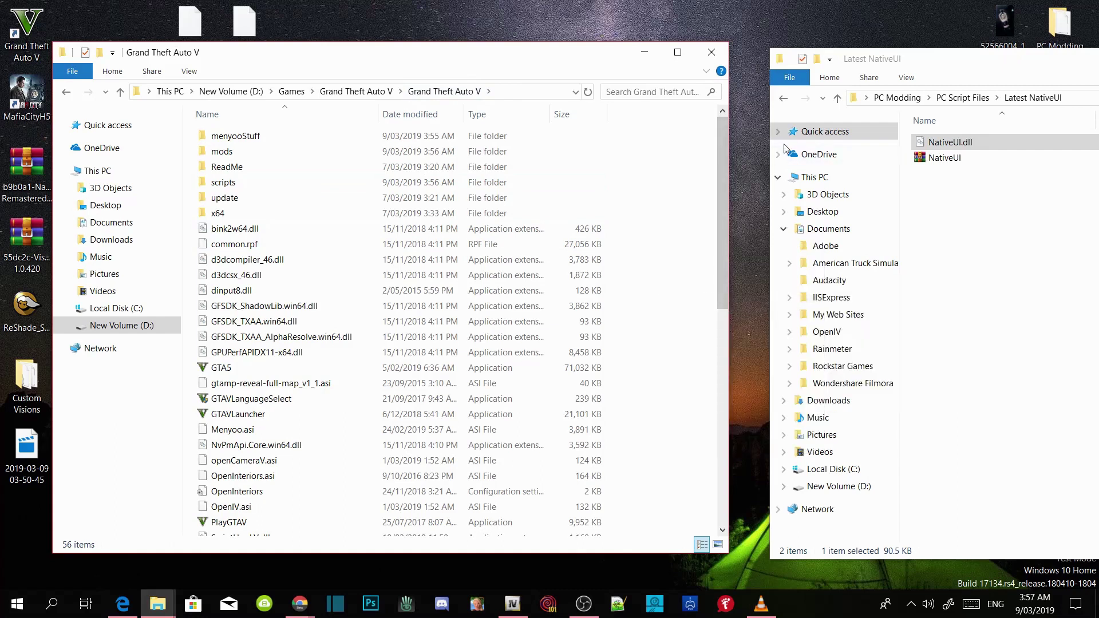
drag(875, 60, 308, 63)
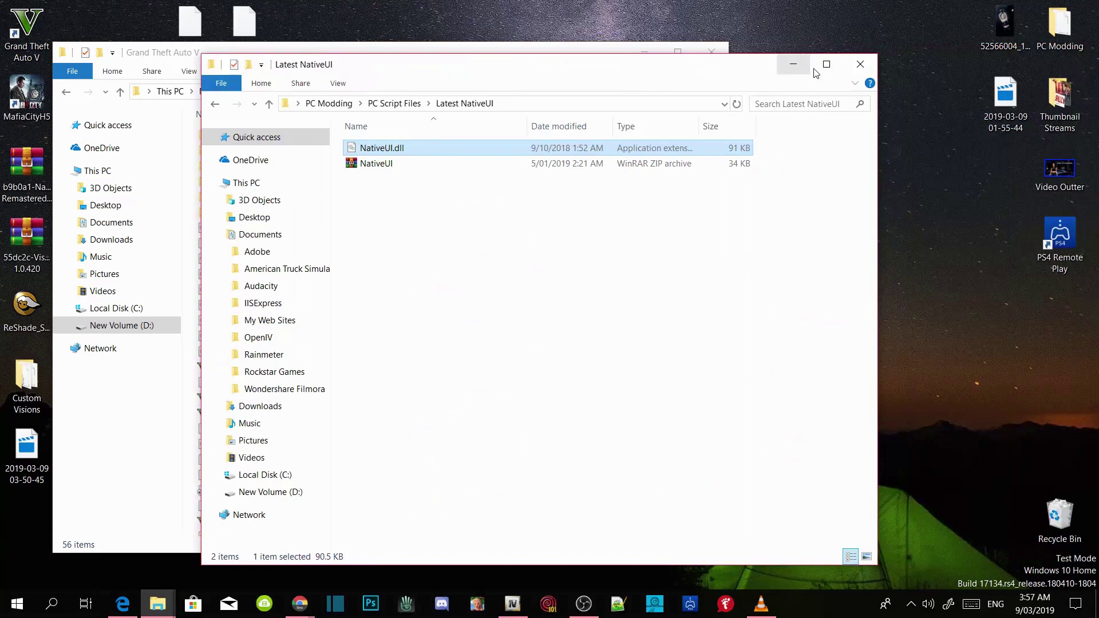
click(859, 64)
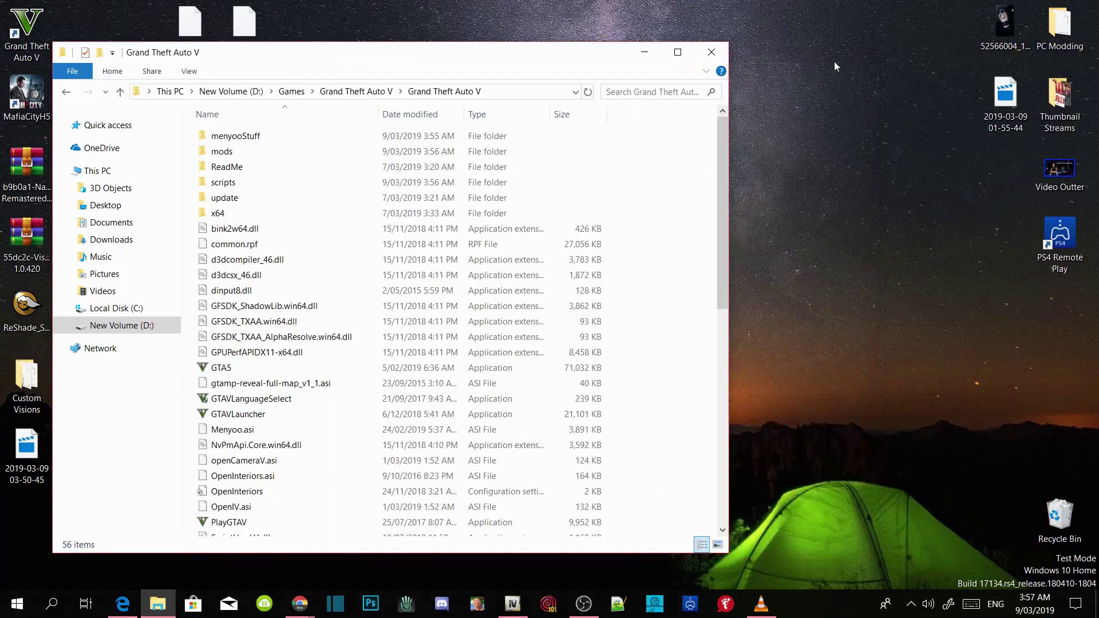
click(652, 49)
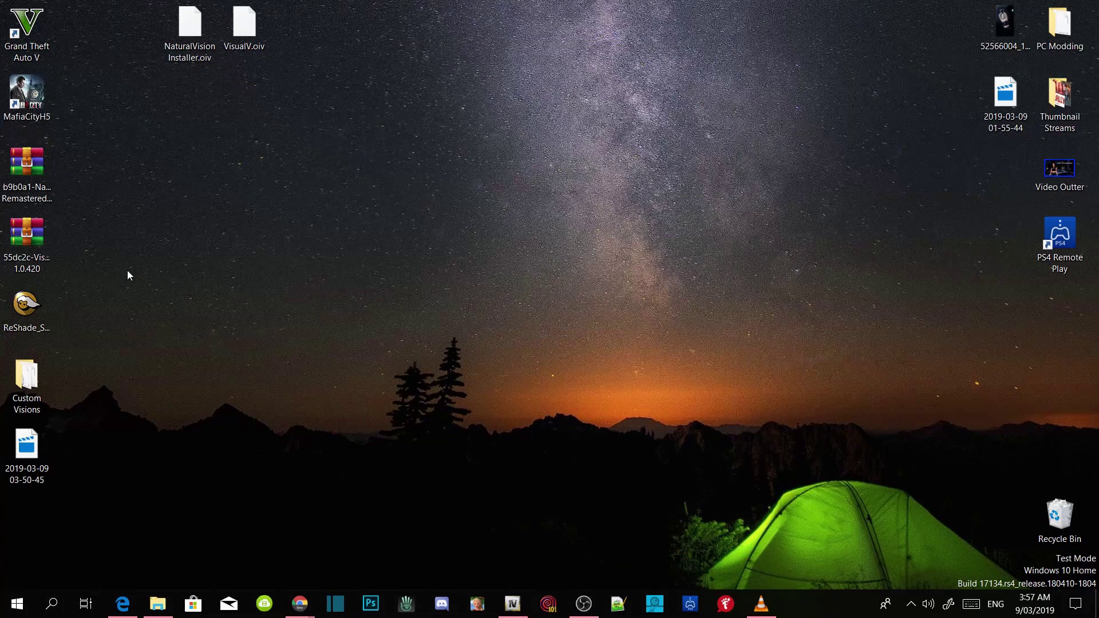
Open the NaturalVision Remastered archive from the desktop and go into its Main Files folder
click(40, 178)
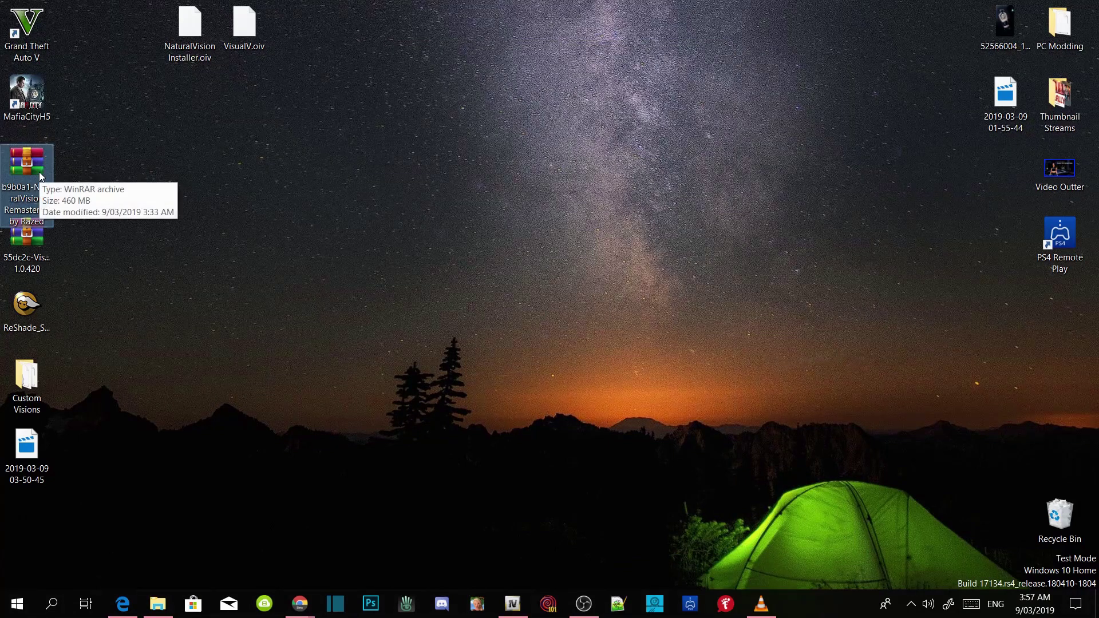
double_click(40, 177)
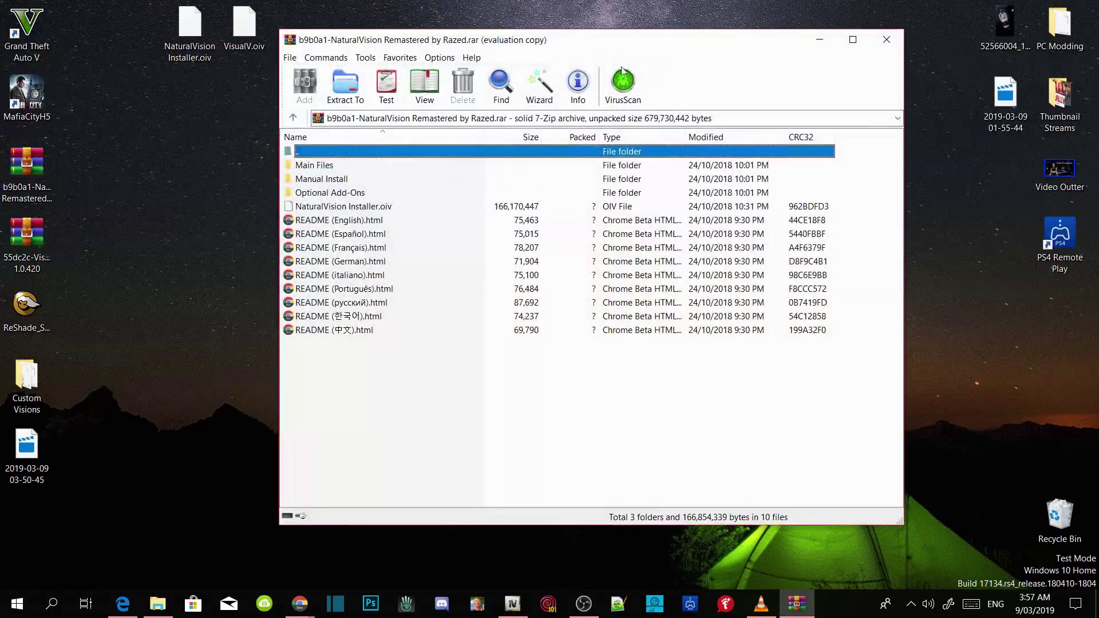
drag(546, 48, 712, 68)
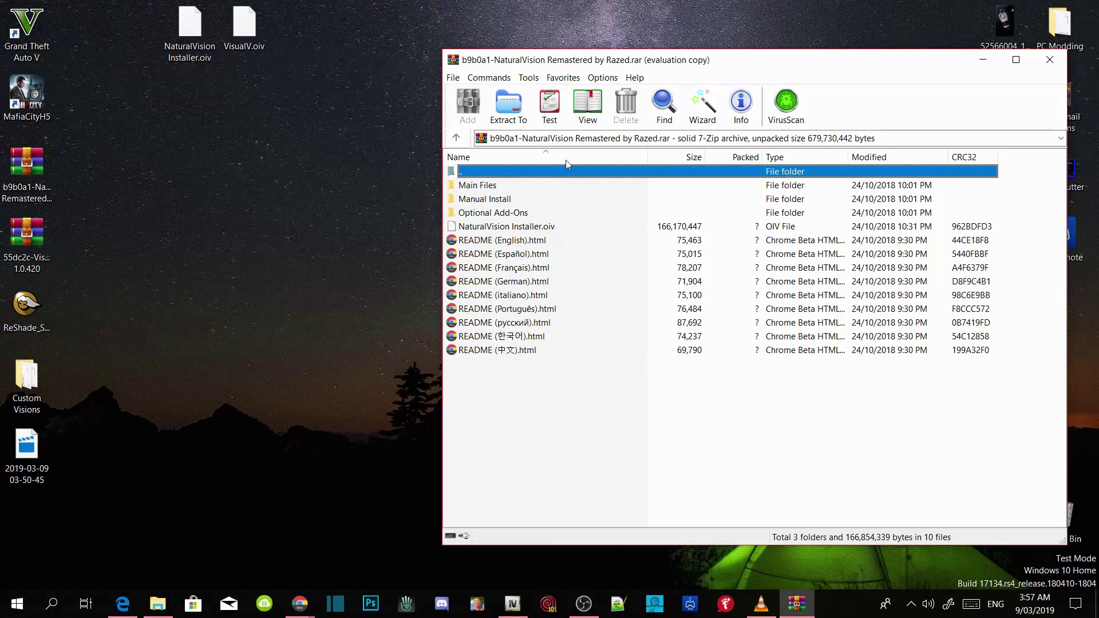
drag(553, 62, 147, 59)
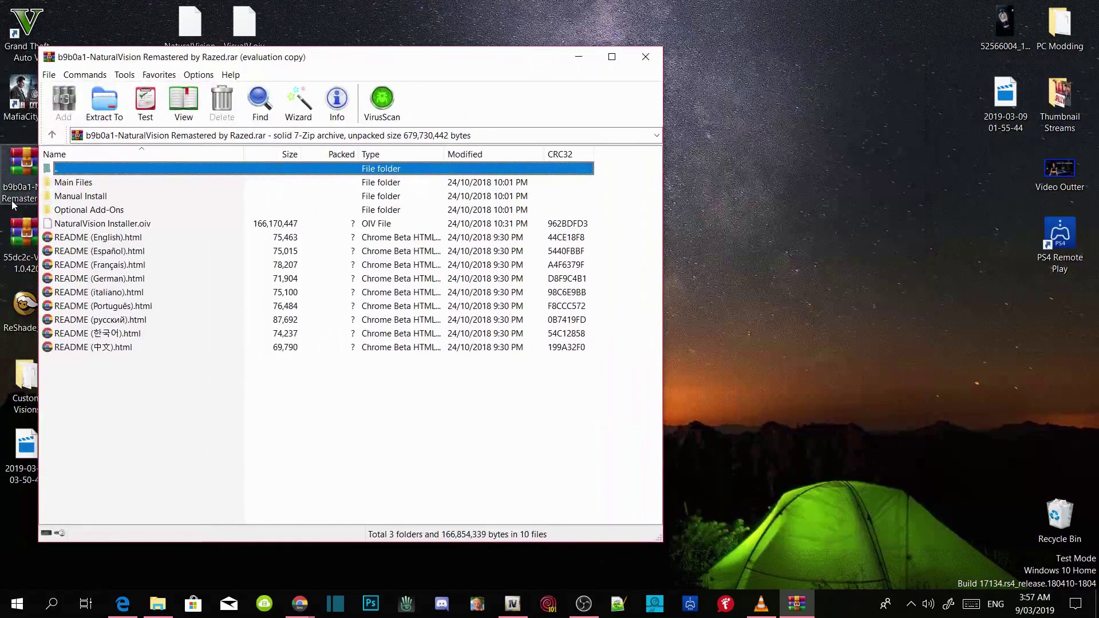
double_click(61, 184)
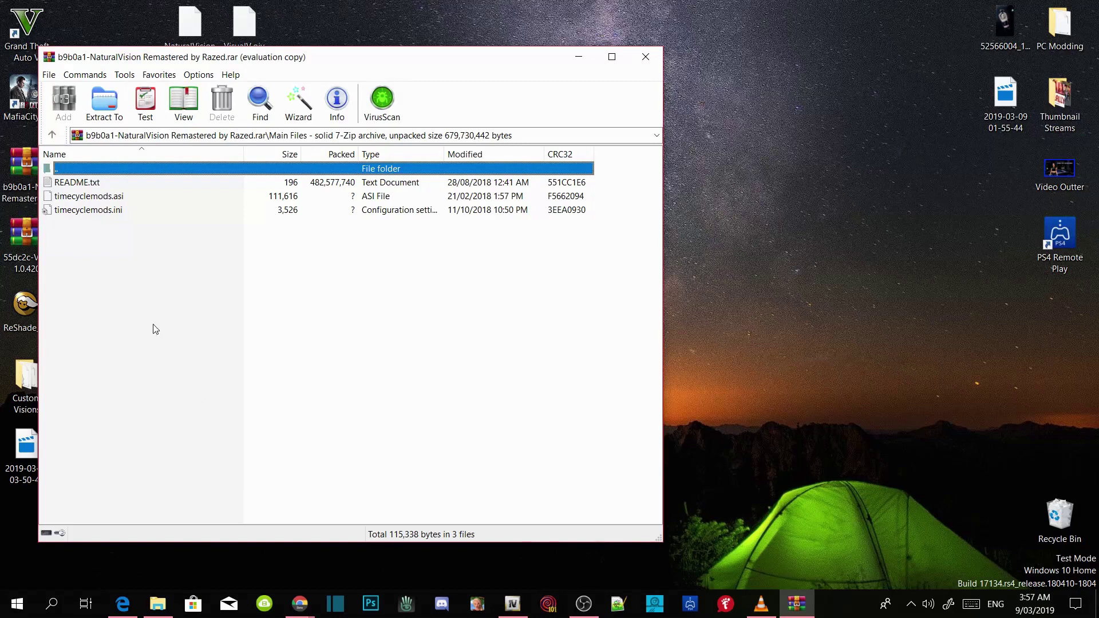
Extract timecyclemods.asi and timecyclemods.ini from the archive's Main Files folder into the Grand Theft Auto V folder
drag(105, 60, 567, 47)
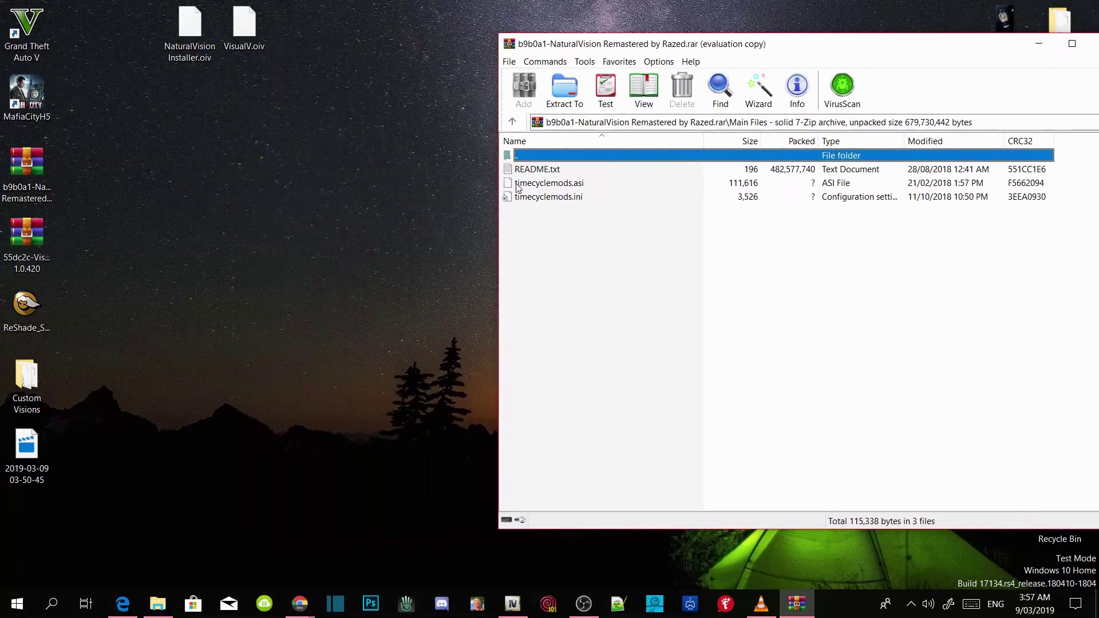
click(157, 605)
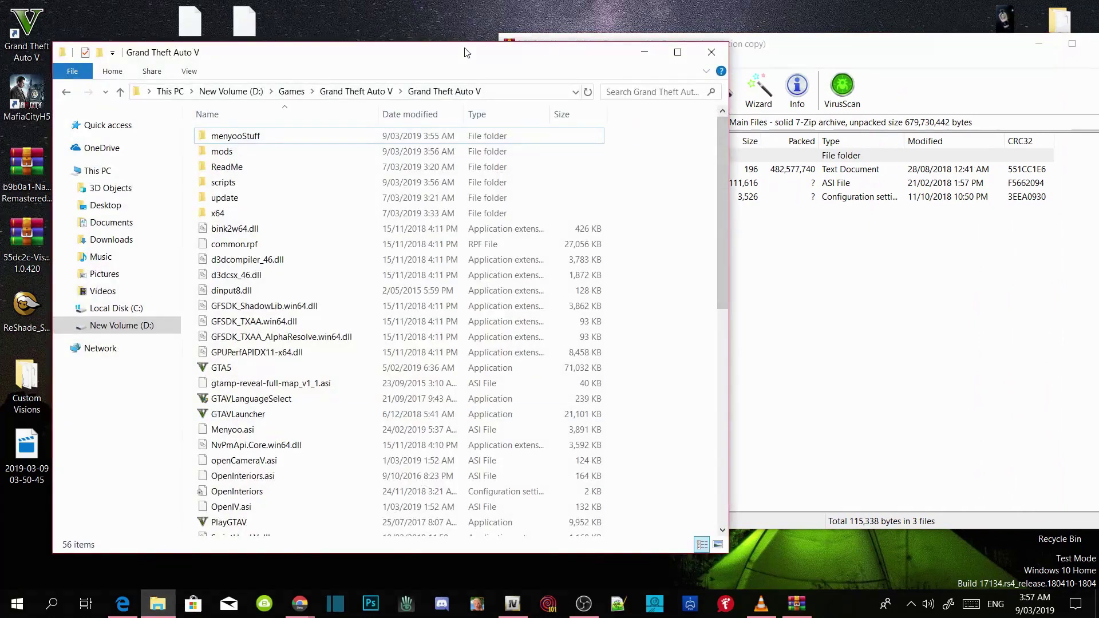
drag(465, 53, 429, 47)
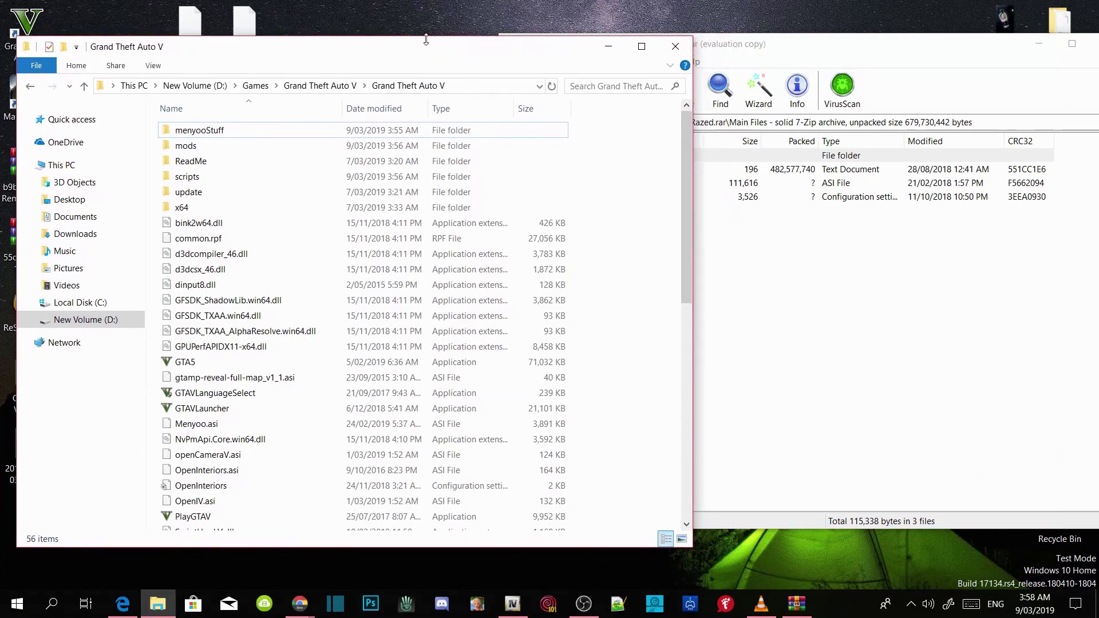
click(614, 33)
drag(546, 50, 798, 68)
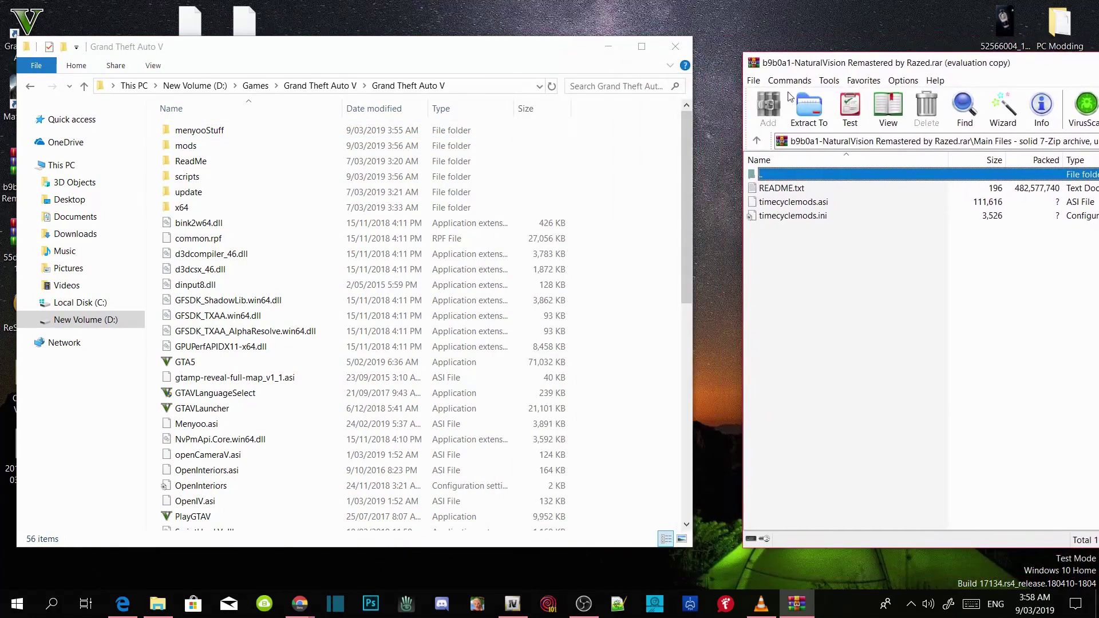
scroll(522, 399, down, 10)
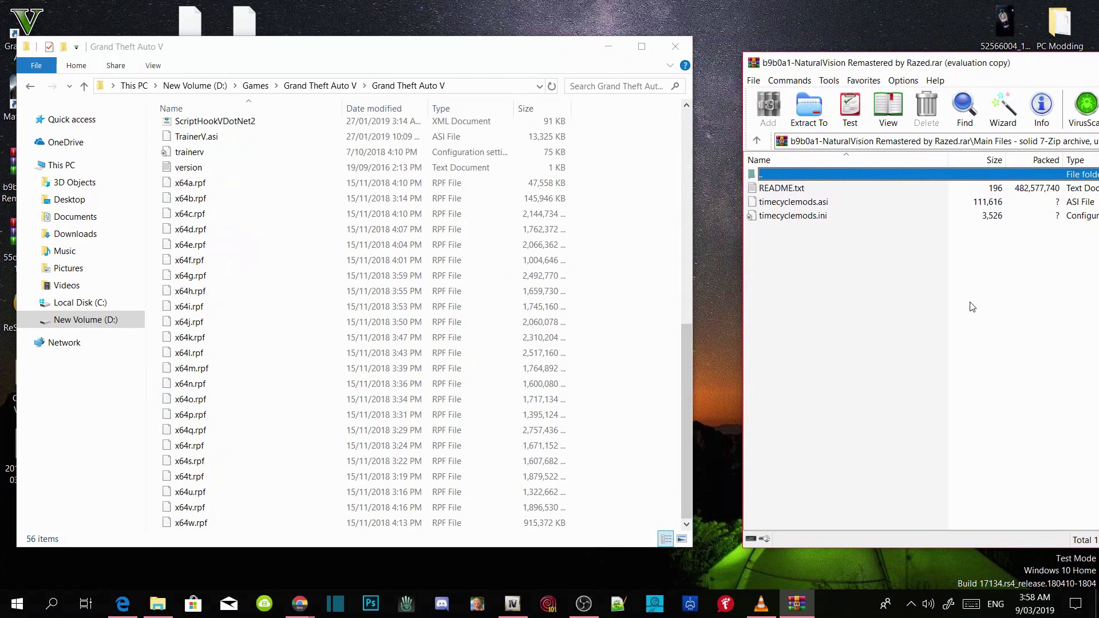
click(818, 206)
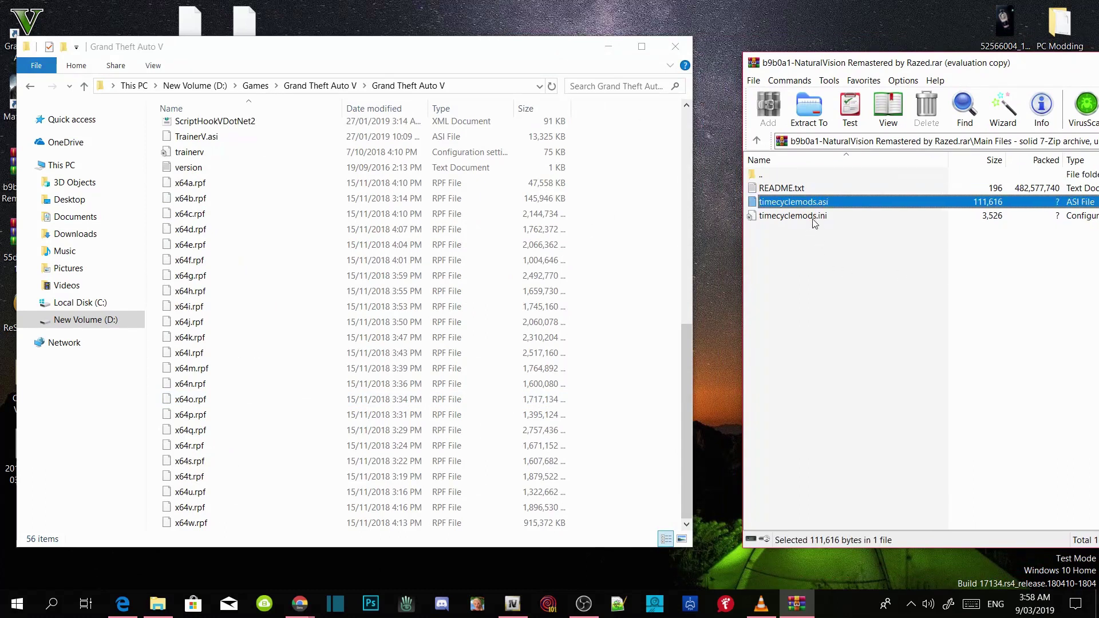
shift+click(815, 217)
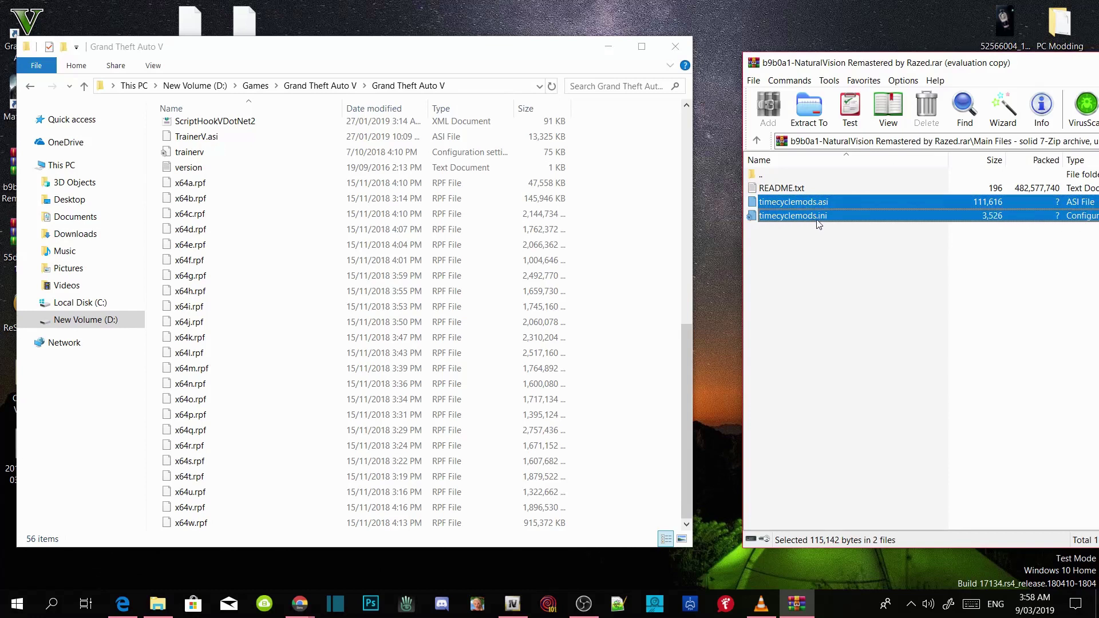
drag(730, 258, 634, 320)
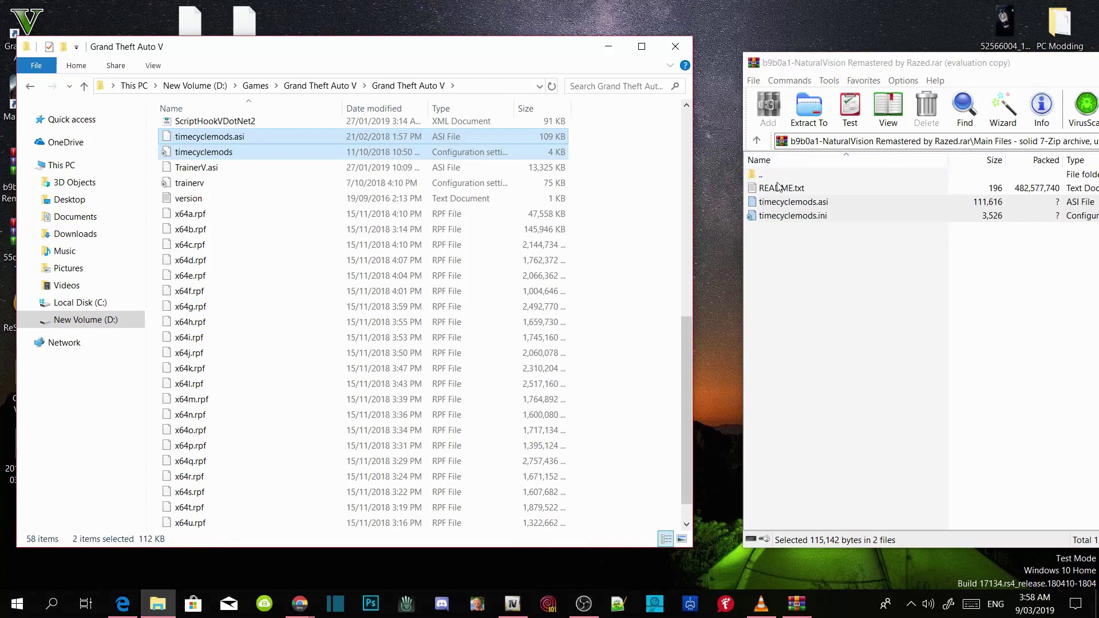
click(607, 47)
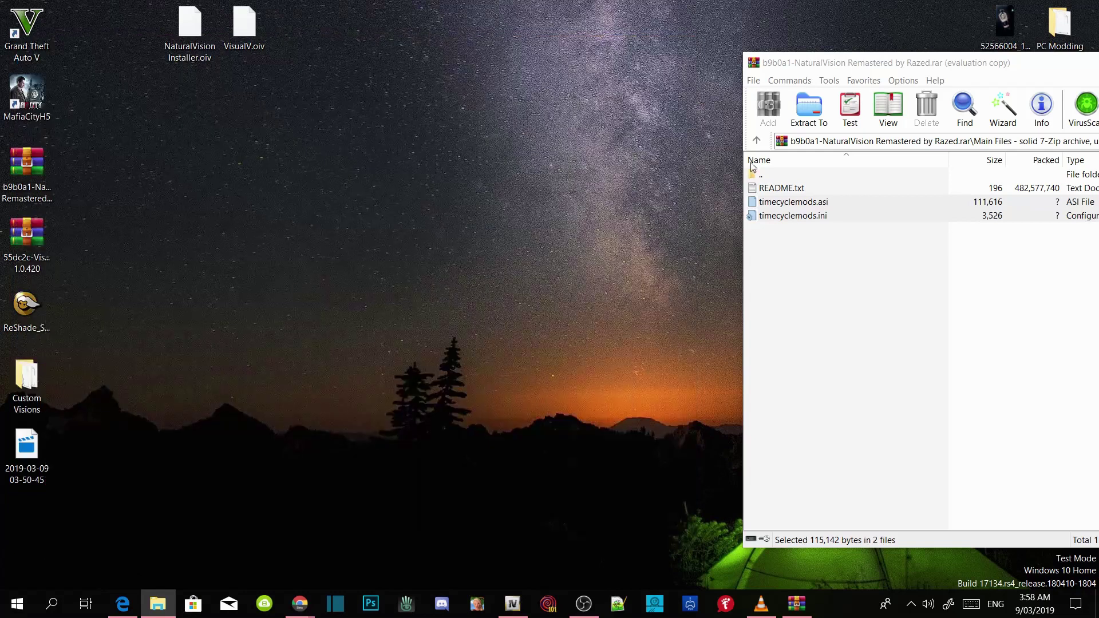
Try to extract NaturalVision Installer.oiv from the archive's root to the desktop without replacing the existing copy, and close the archive
drag(842, 62, 674, 45)
double_click(607, 155)
click(670, 373)
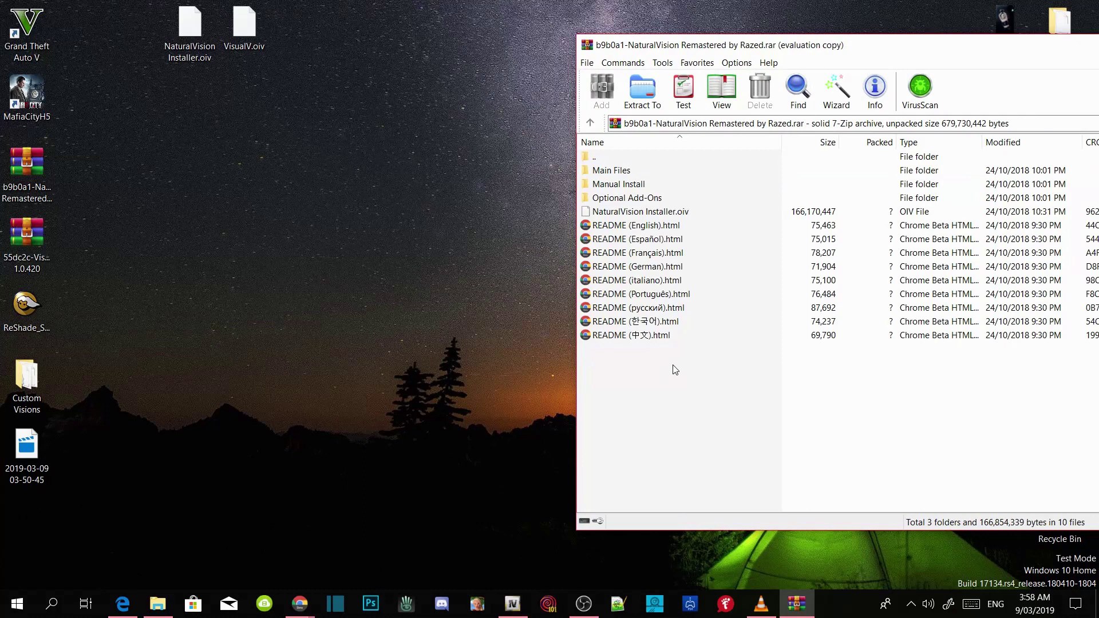
click(653, 213)
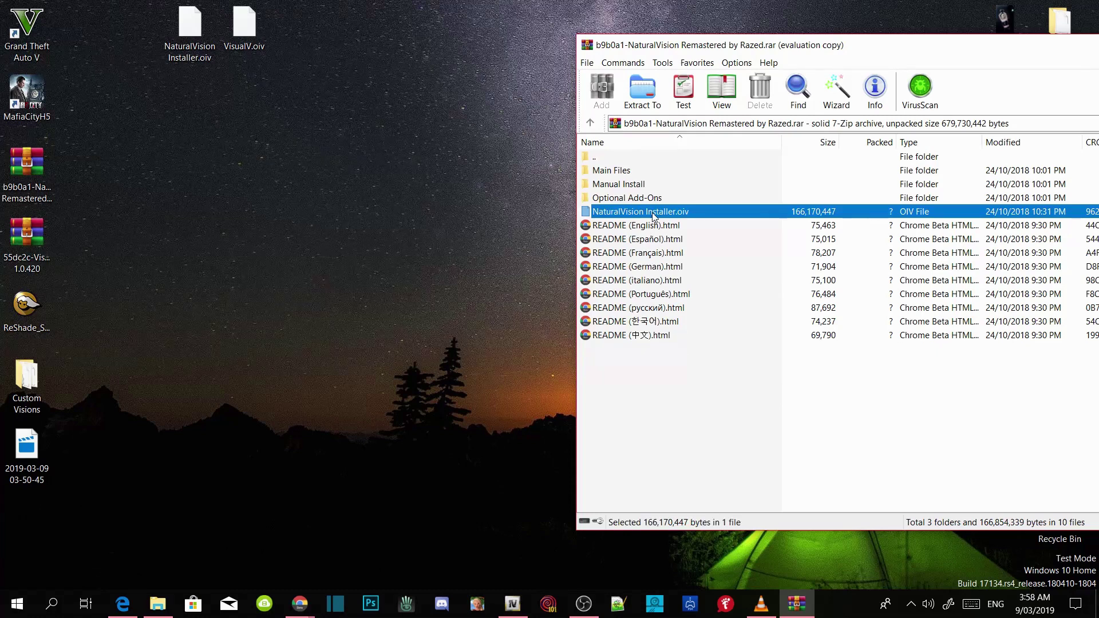
drag(338, 156, 342, 132)
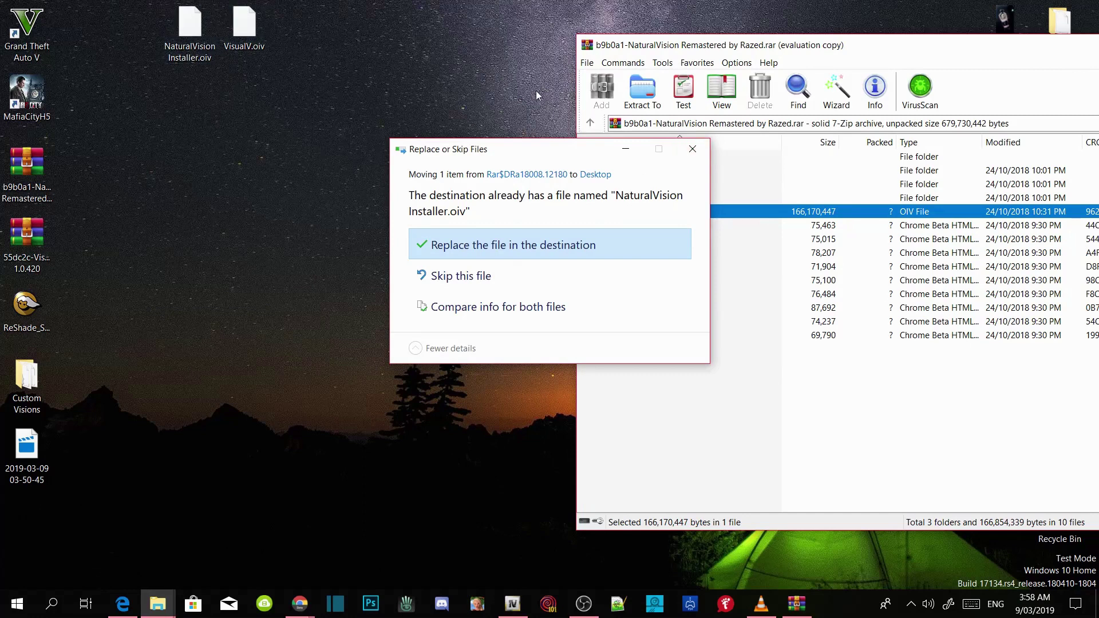
click(693, 148)
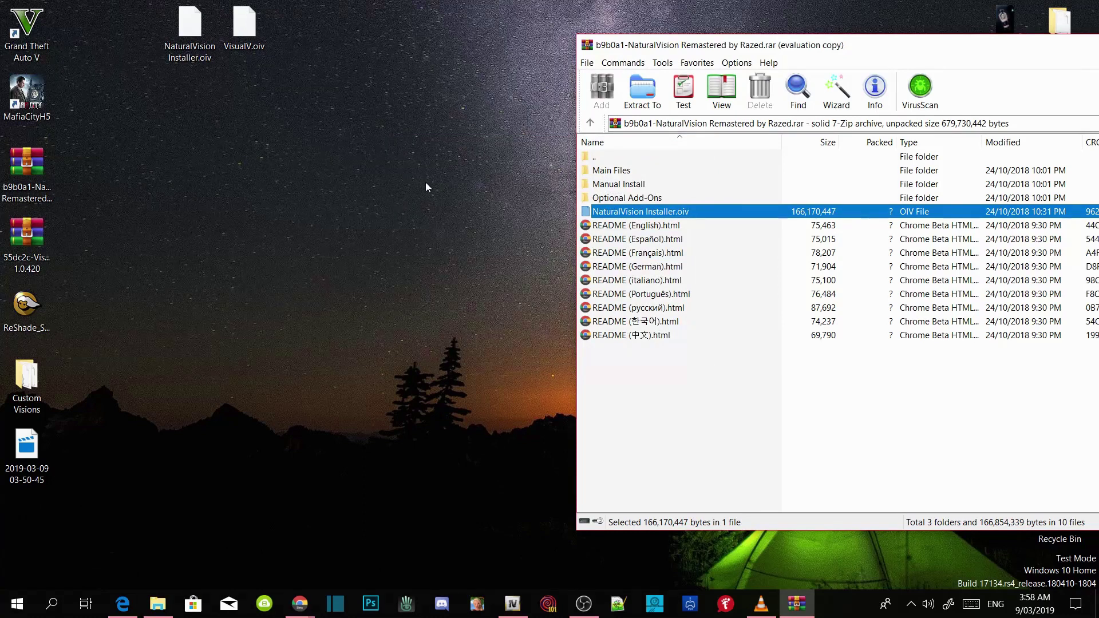
drag(624, 49, 341, 20)
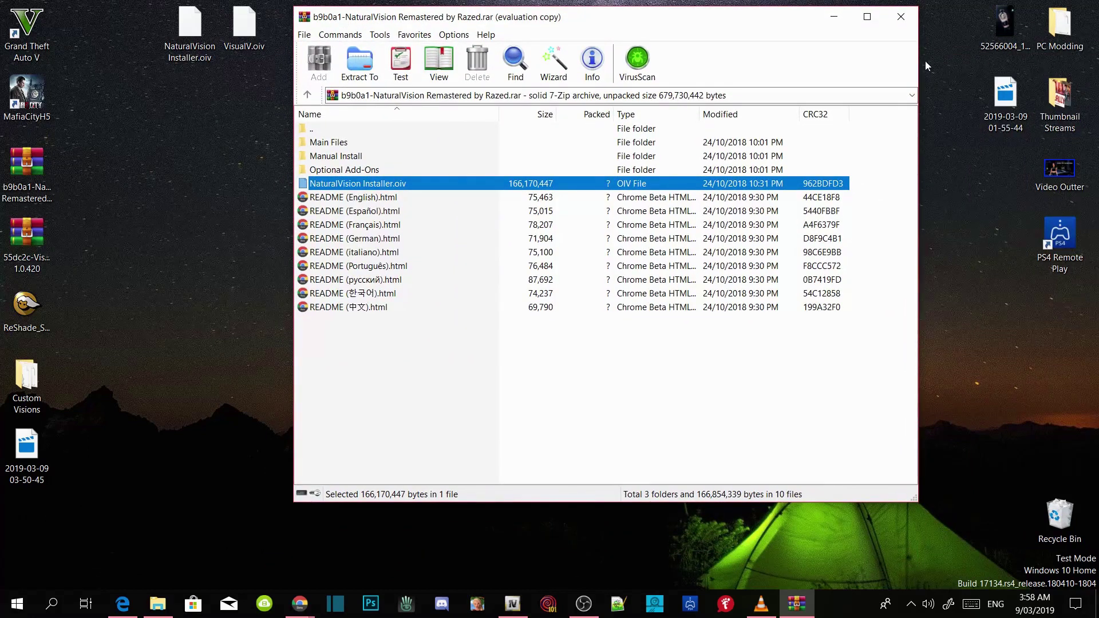
click(900, 16)
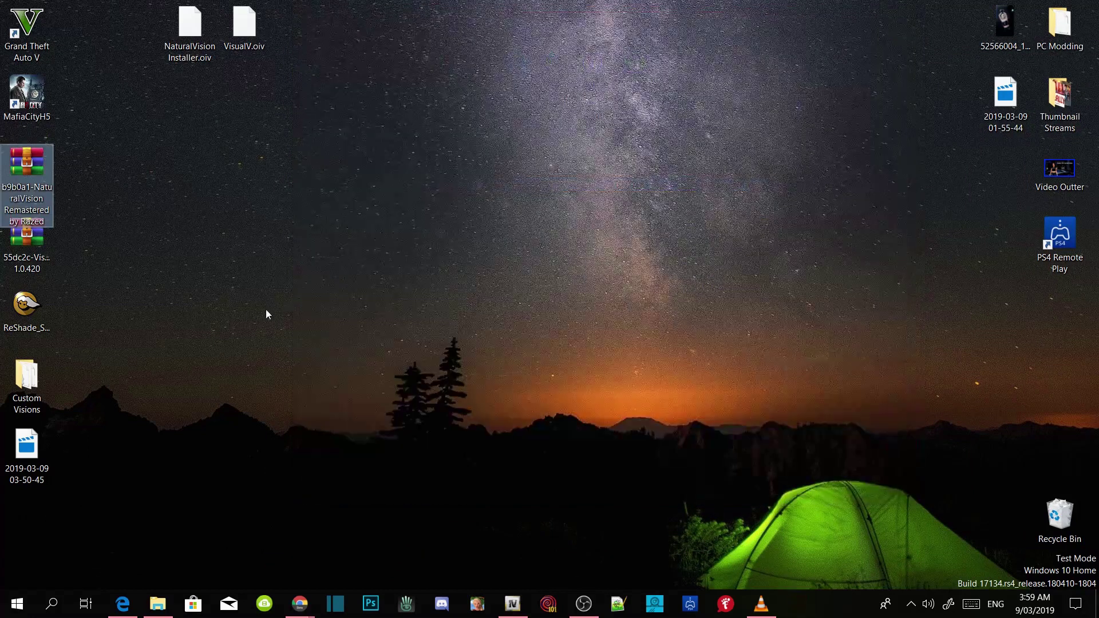
Open the VisualV 1.0.420 archive from the desktop and go into its installation via modPackage folder
click(249, 317)
click(36, 257)
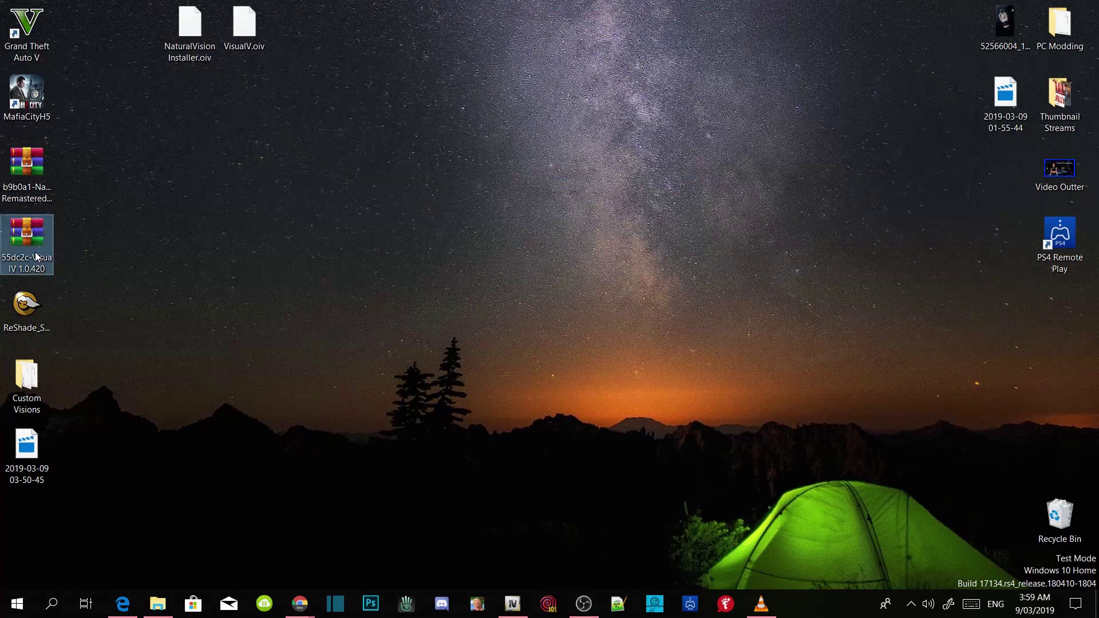
double_click(36, 257)
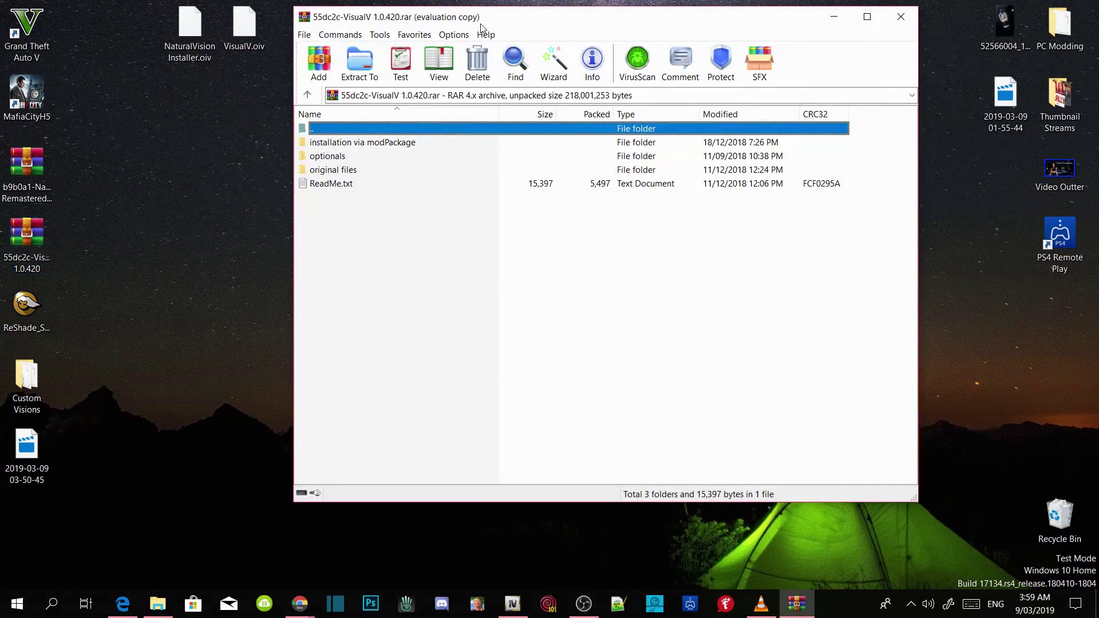
drag(481, 21, 691, 54)
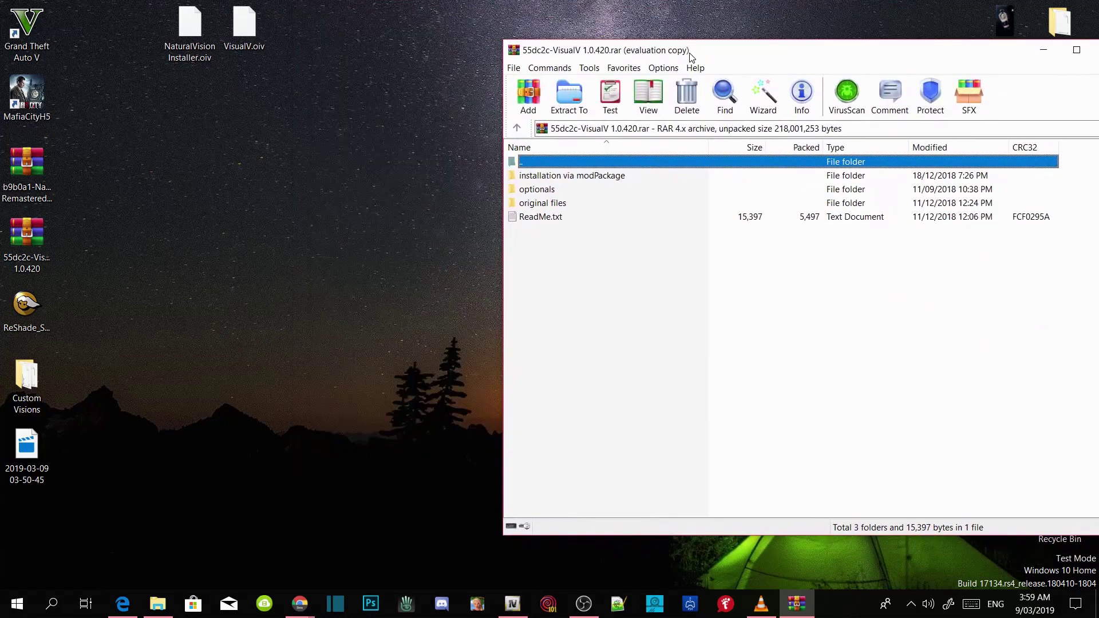
double_click(564, 176)
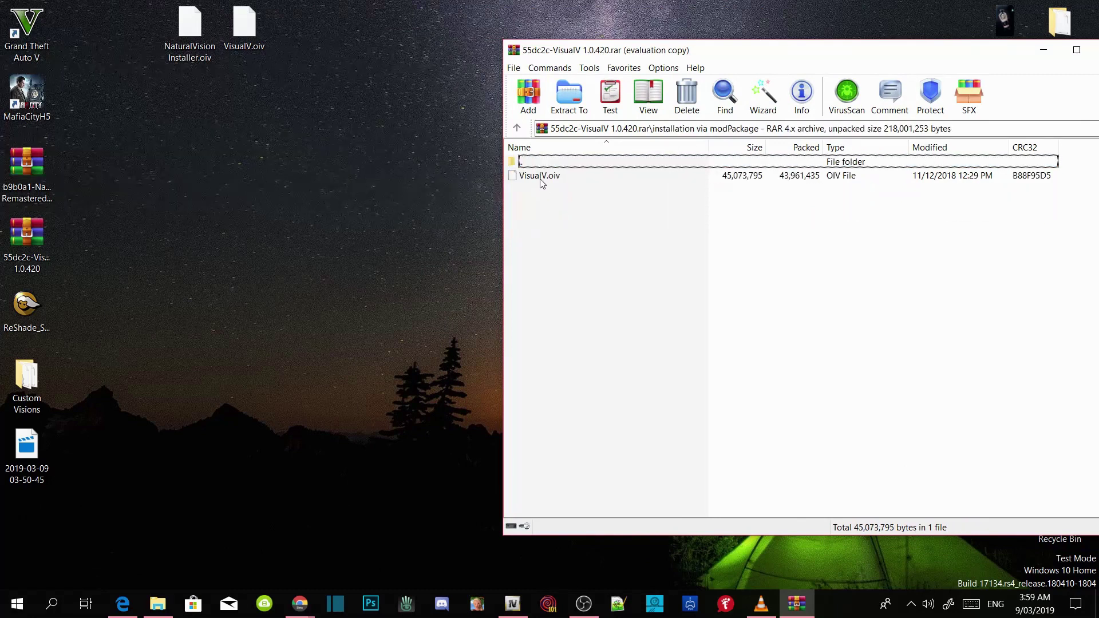
Check VisualV.oiv in the archive against the copy on the desktop and close the archive
click(541, 178)
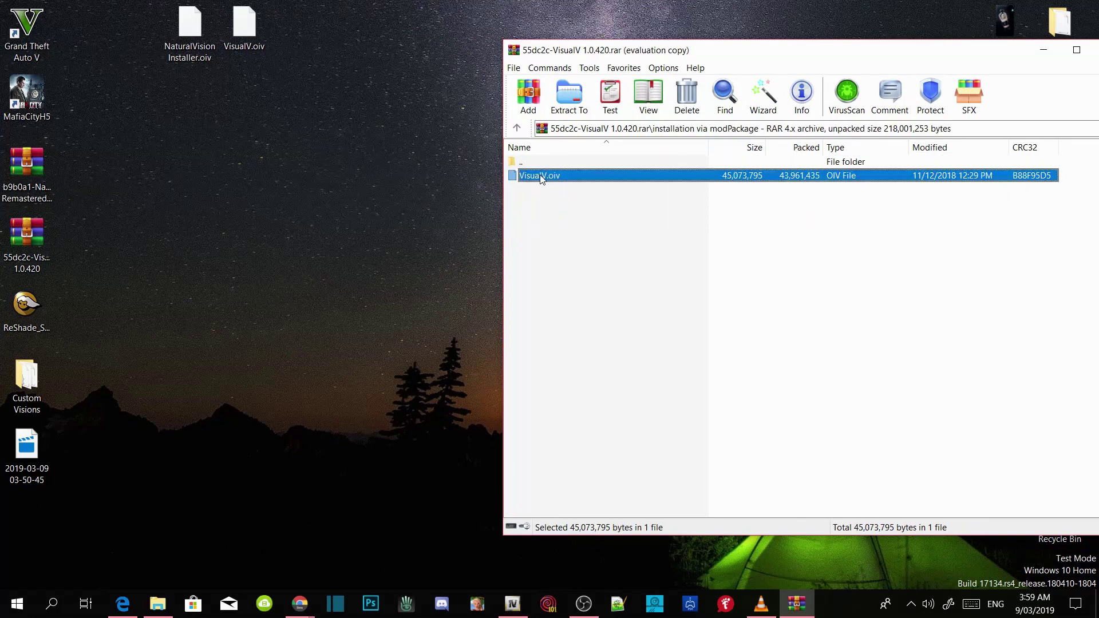
click(308, 150)
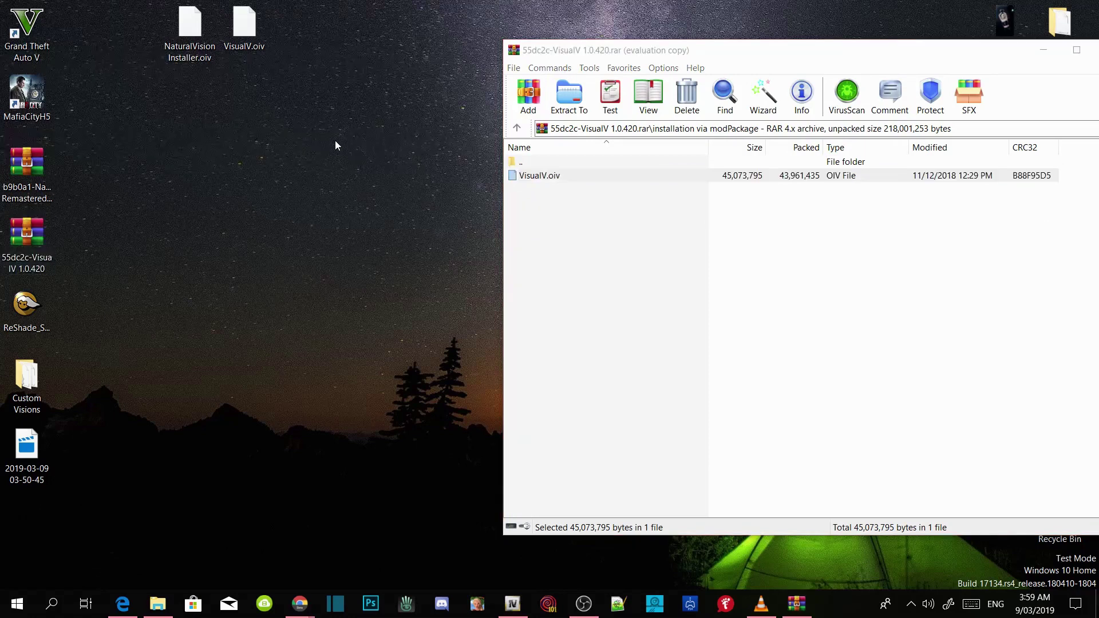
click(242, 50)
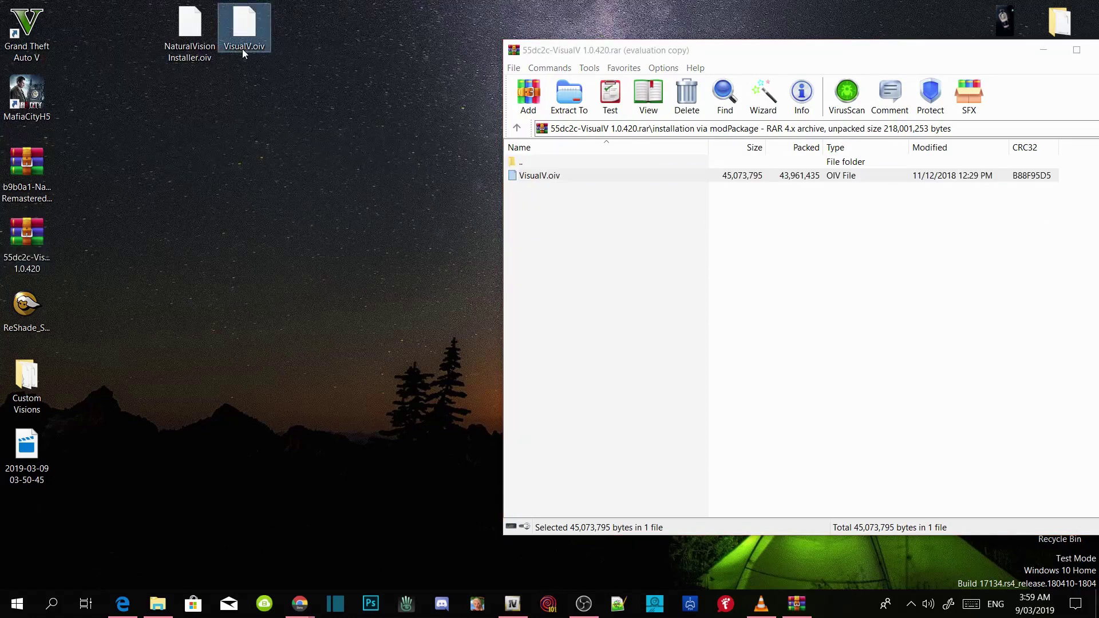
drag(655, 56, 447, 83)
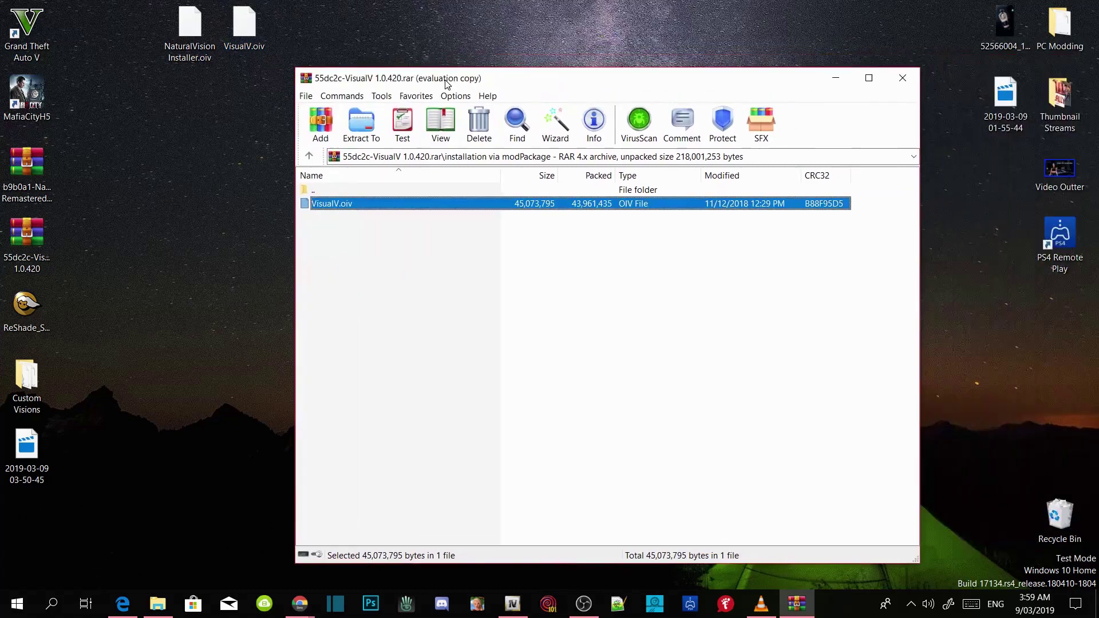
click(903, 78)
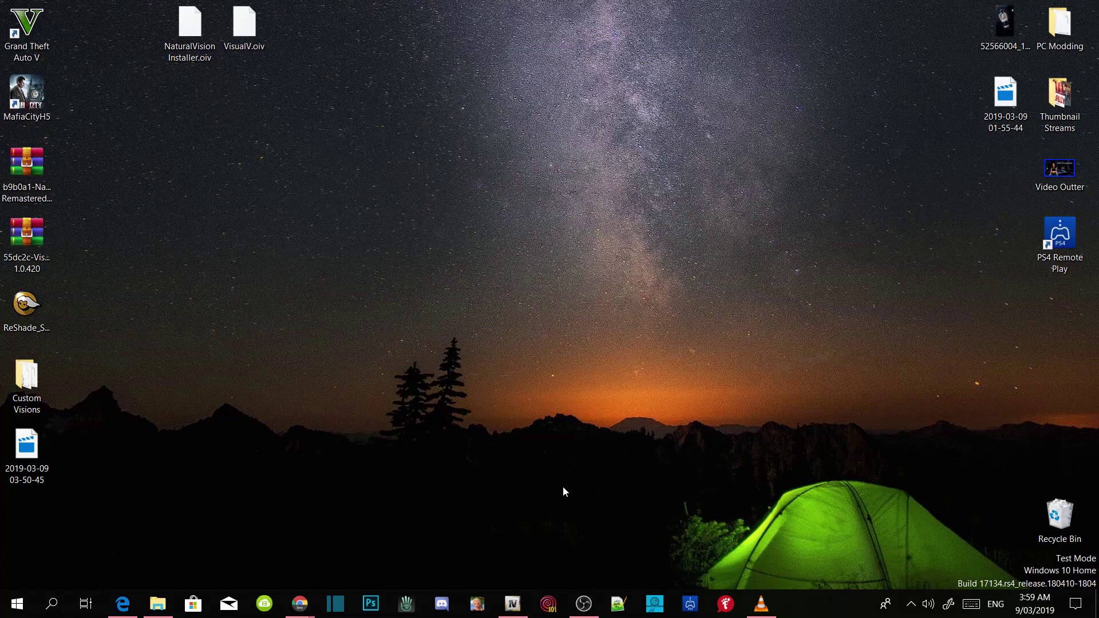
Switch to OpenIV and install the VisualV.oiv package from the desktop into the "mods" folder
click(518, 610)
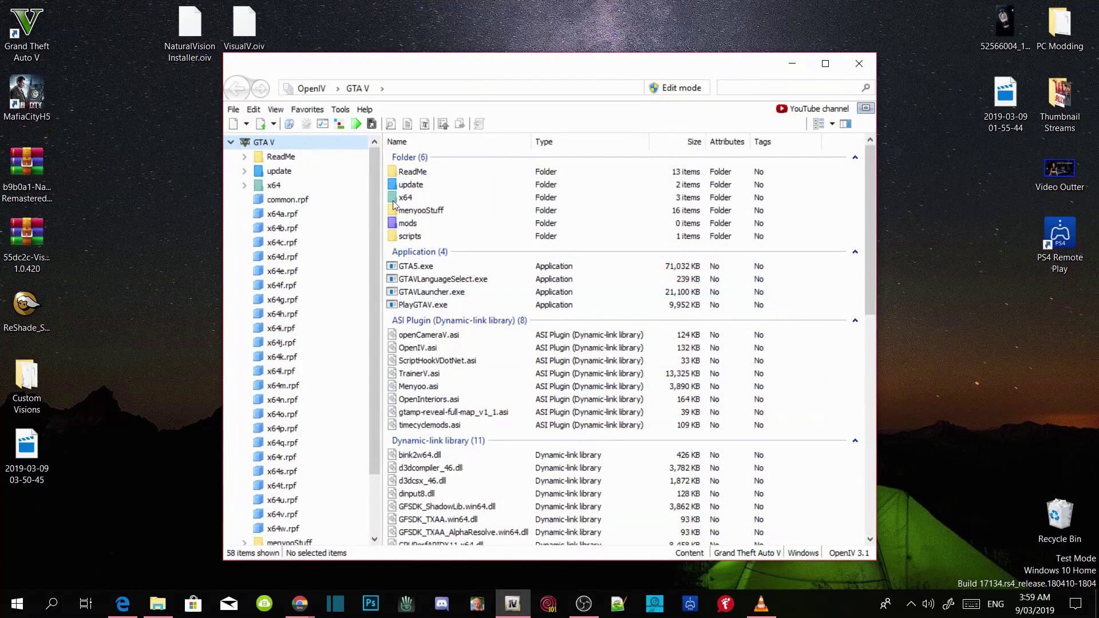
click(340, 109)
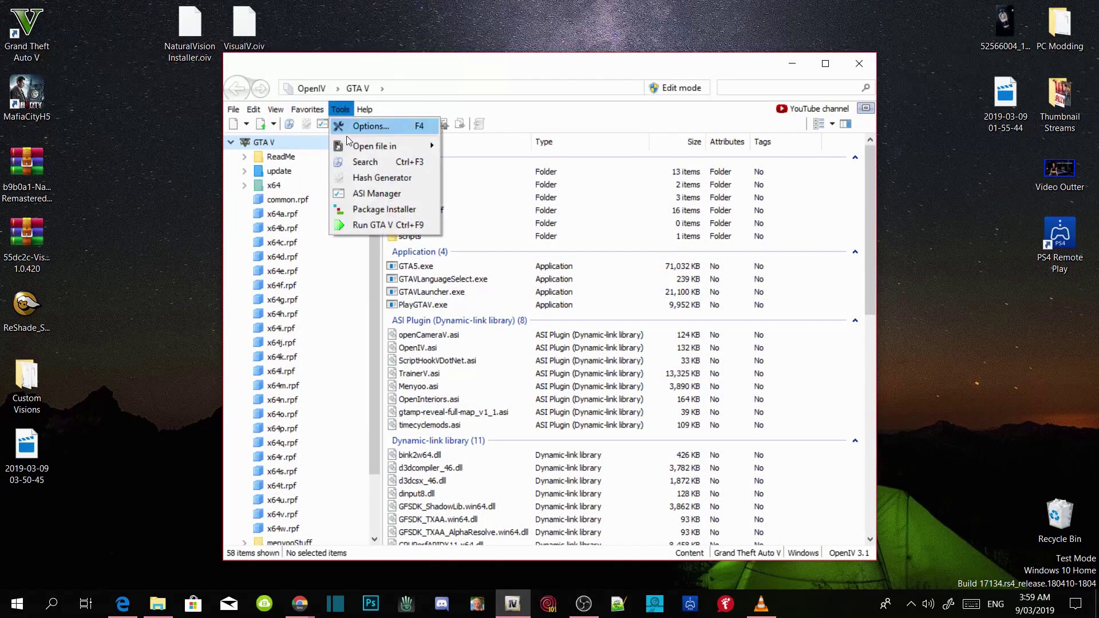
click(356, 212)
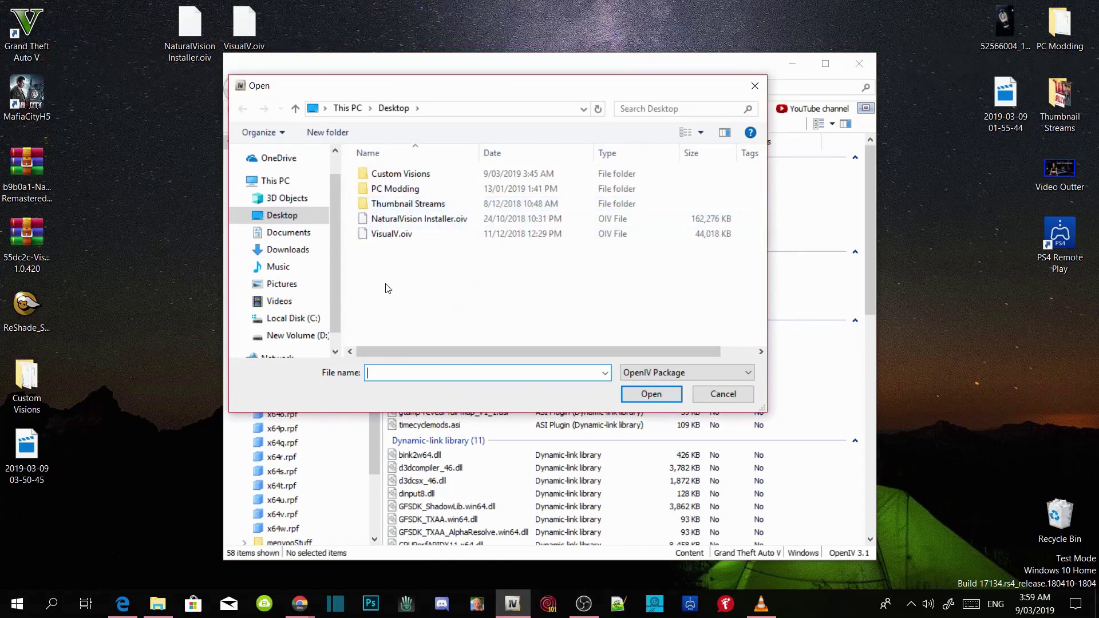
click(403, 237)
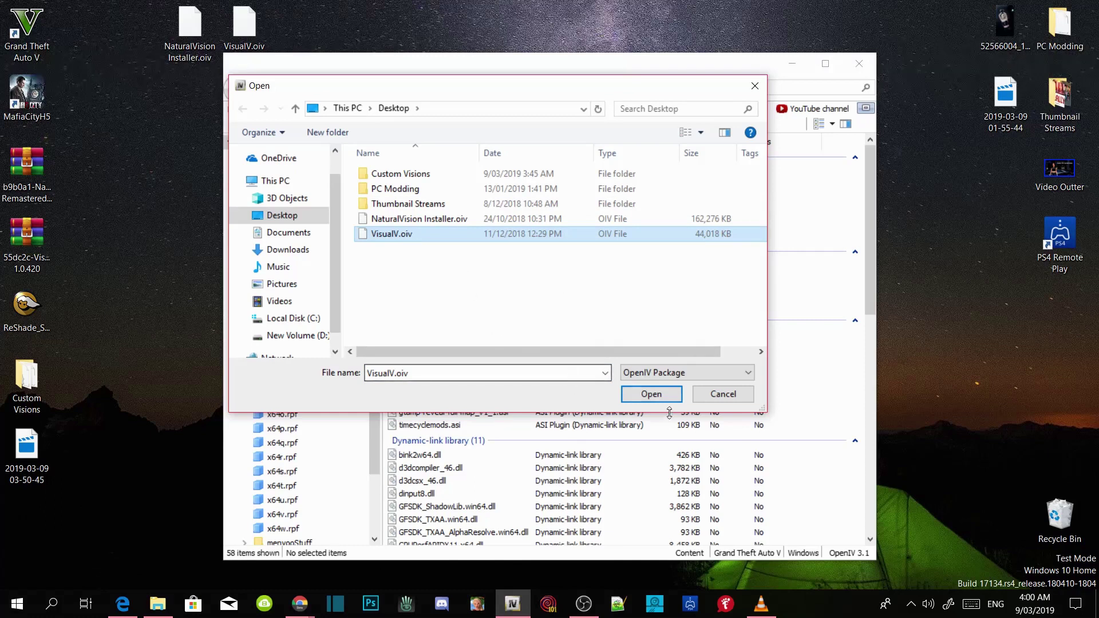
click(653, 400)
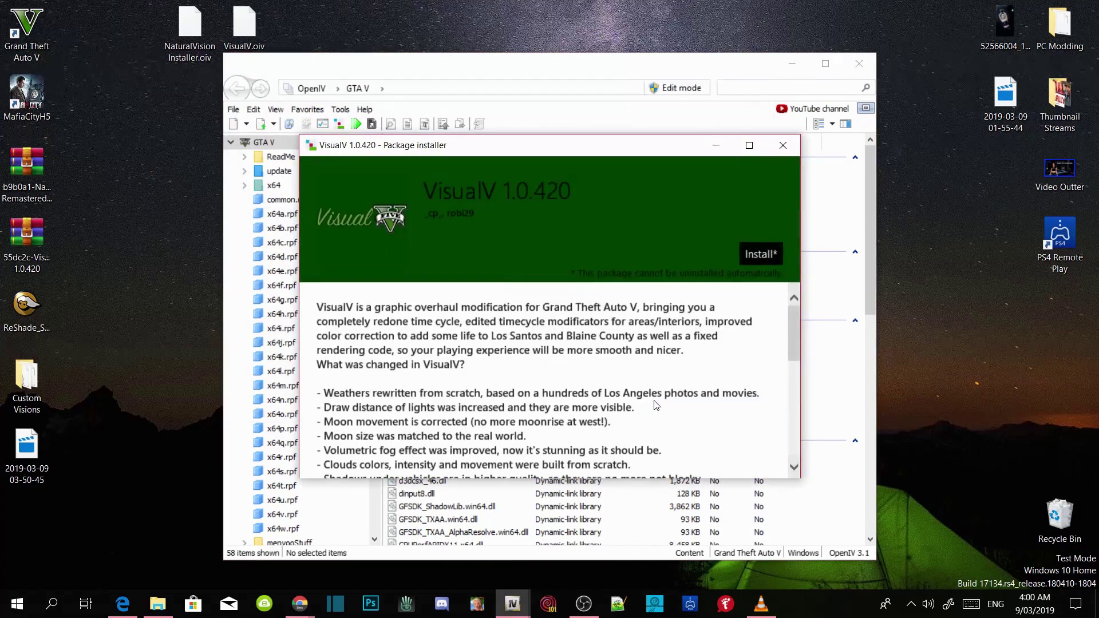
click(755, 258)
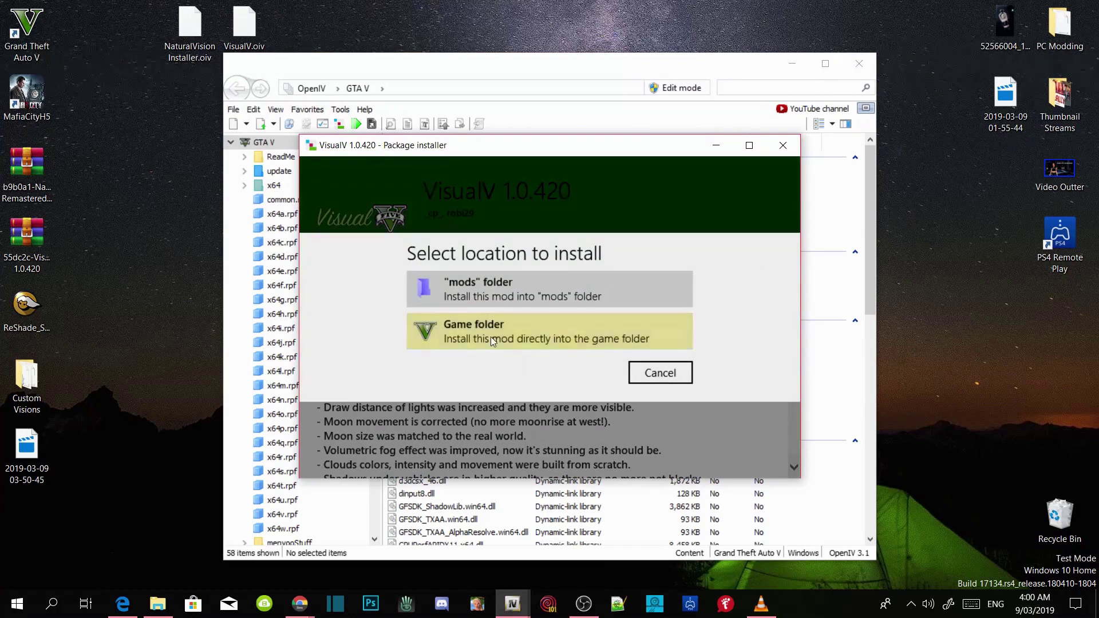
click(508, 294)
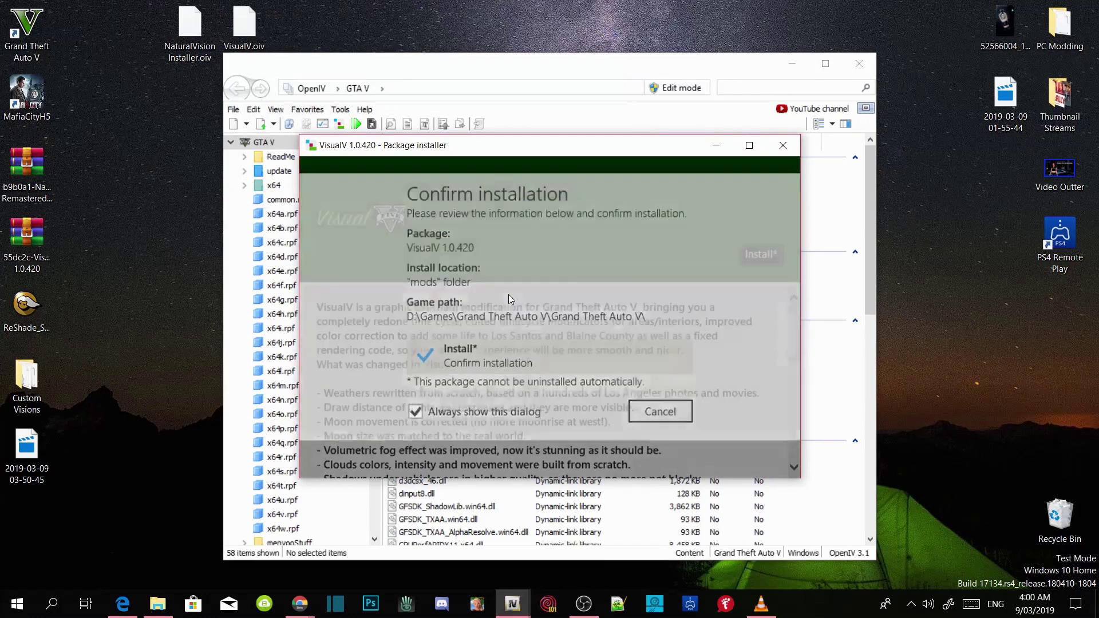
click(551, 372)
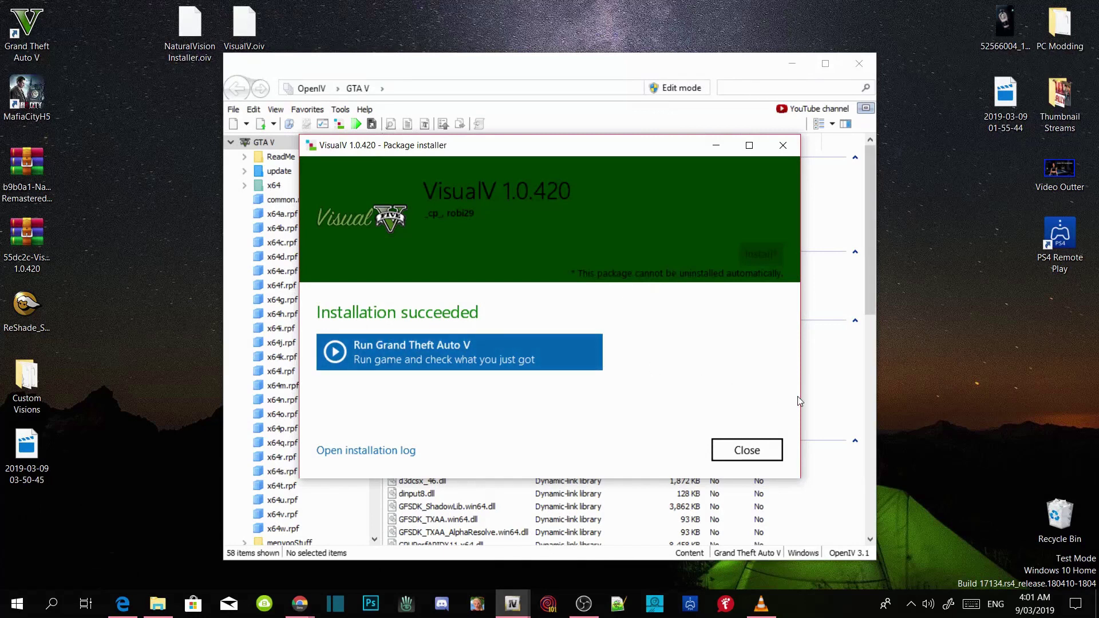
click(749, 452)
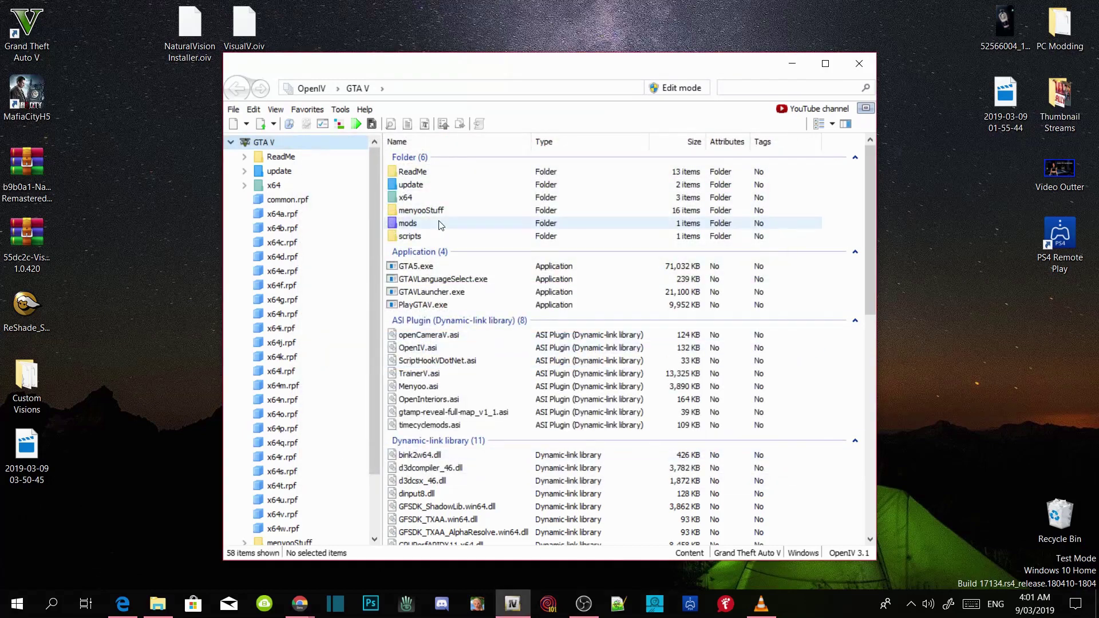
Install the NaturalVision Installer.oiv package from the desktop into the "mods" folder
click(340, 112)
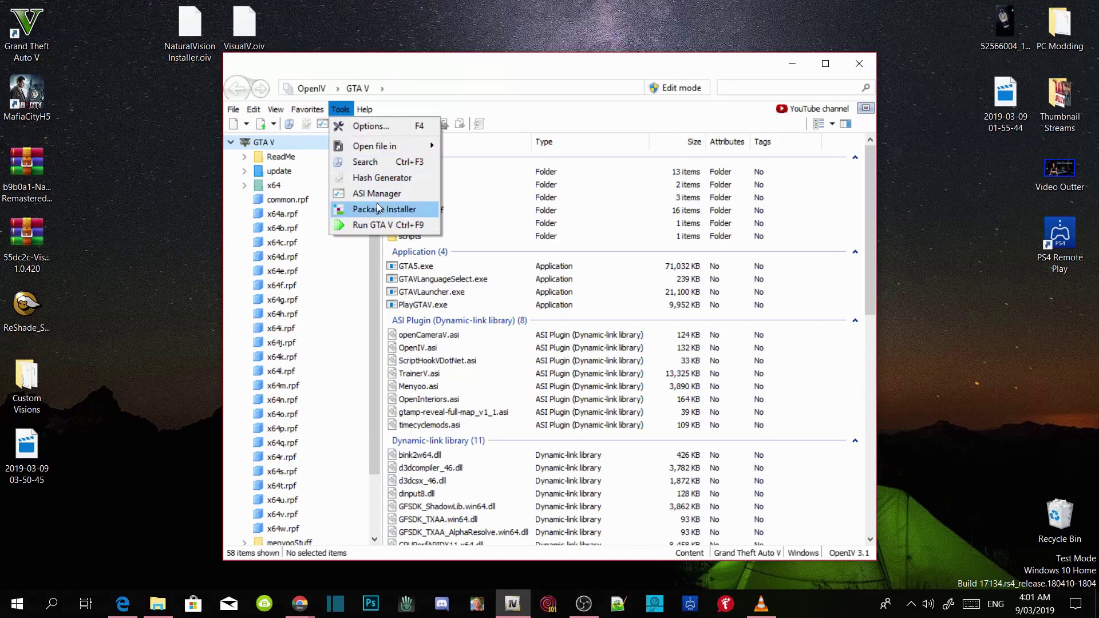
click(380, 211)
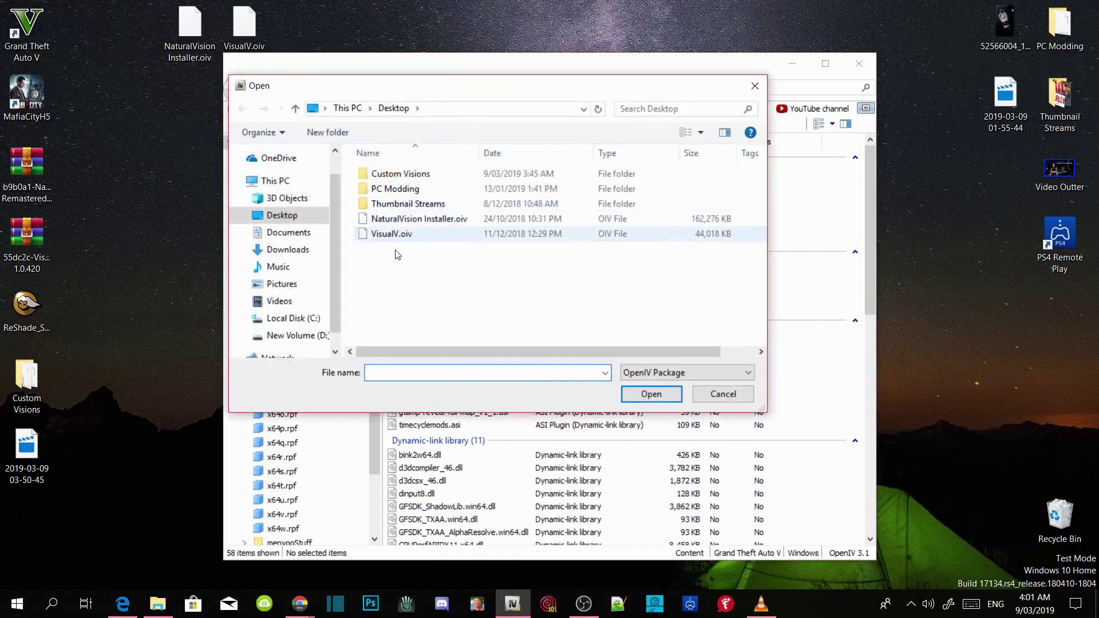
click(430, 222)
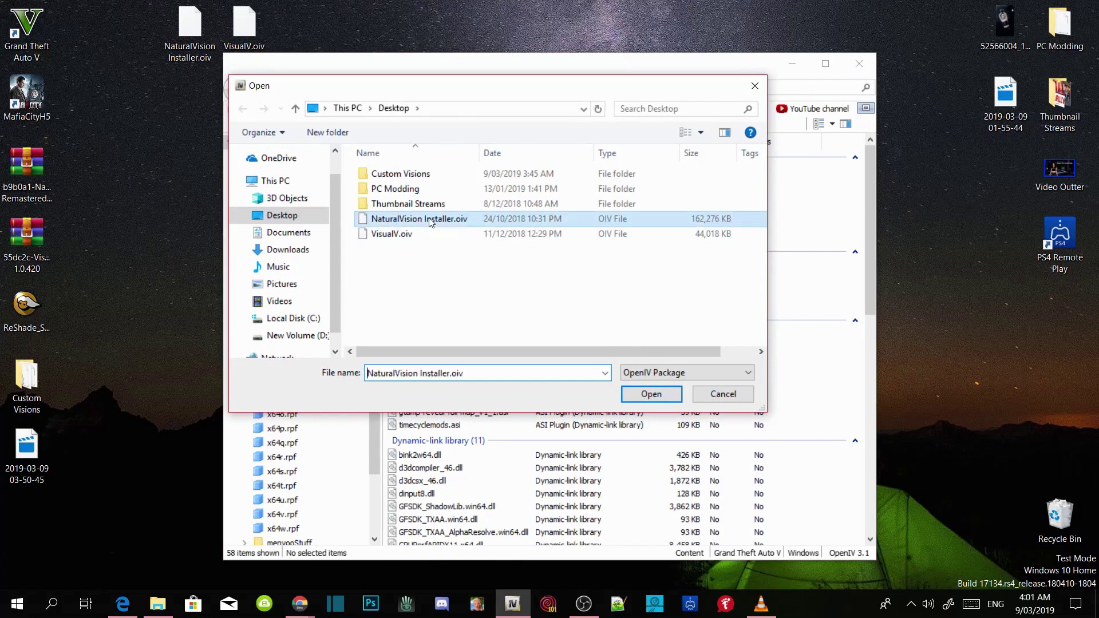
click(658, 395)
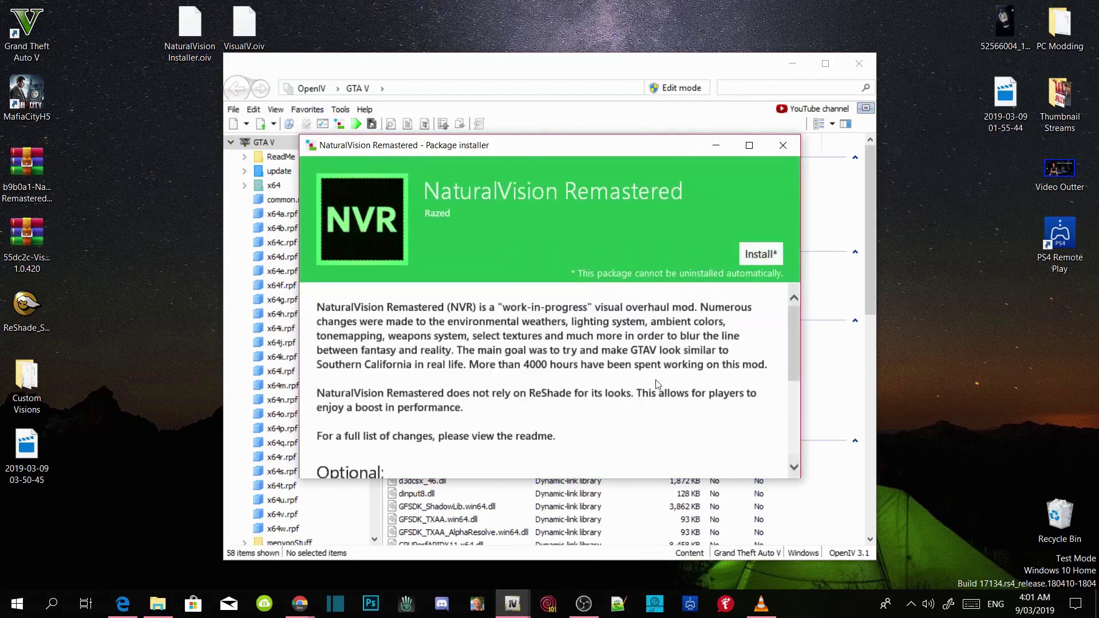
click(765, 259)
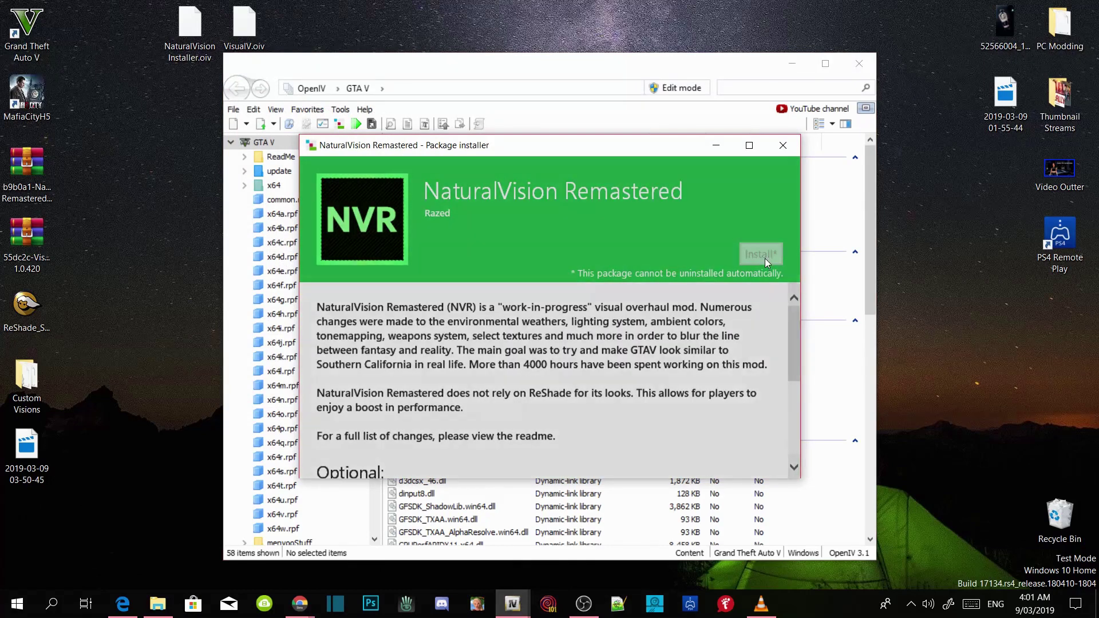
click(538, 291)
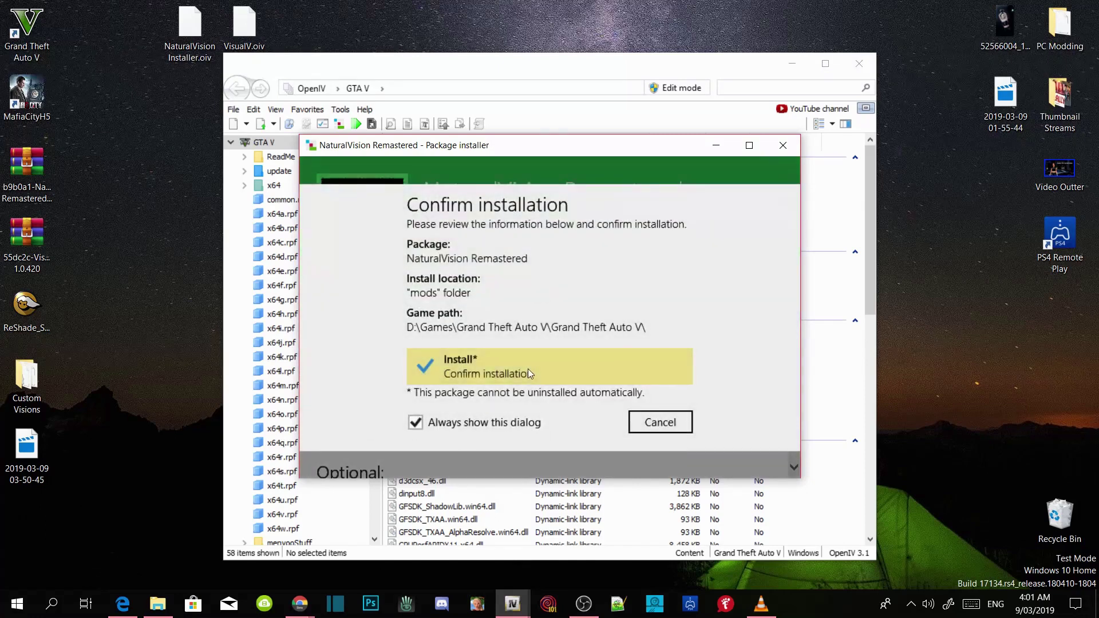
click(528, 370)
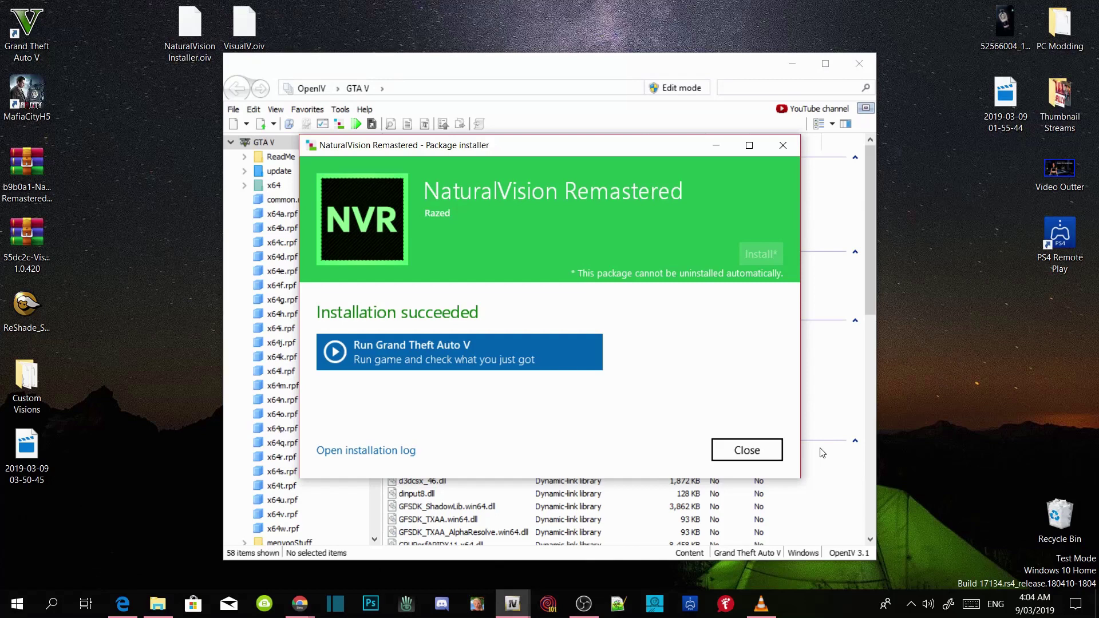
click(755, 457)
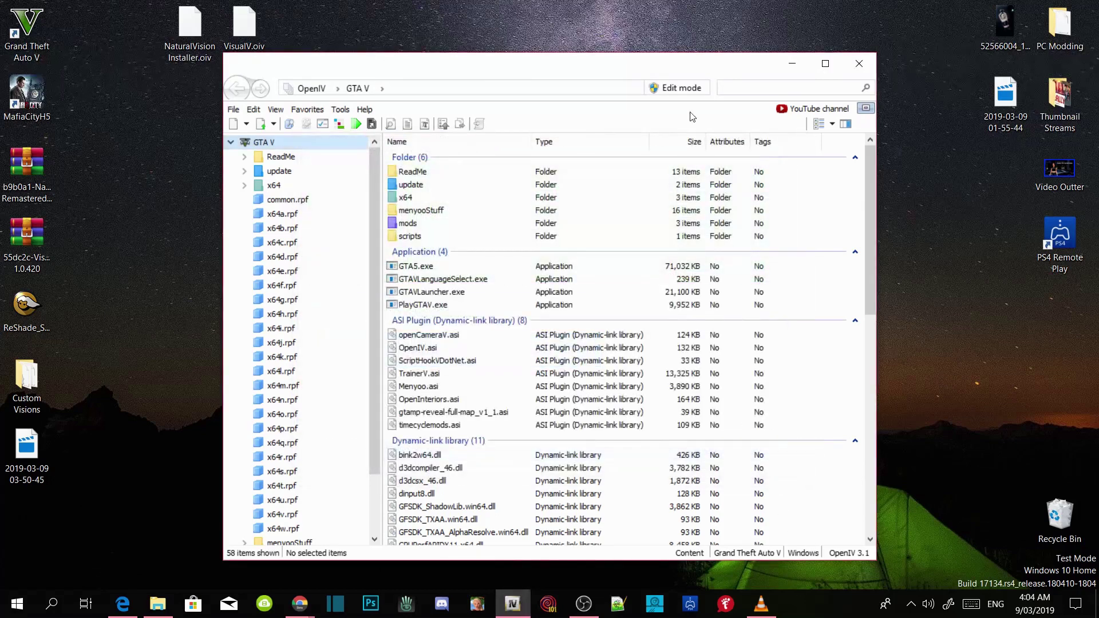
Minimize OpenIV and delete NaturalVision Installer.oiv and VisualV.oiv from the desktop
drag(783, 55, 807, 24)
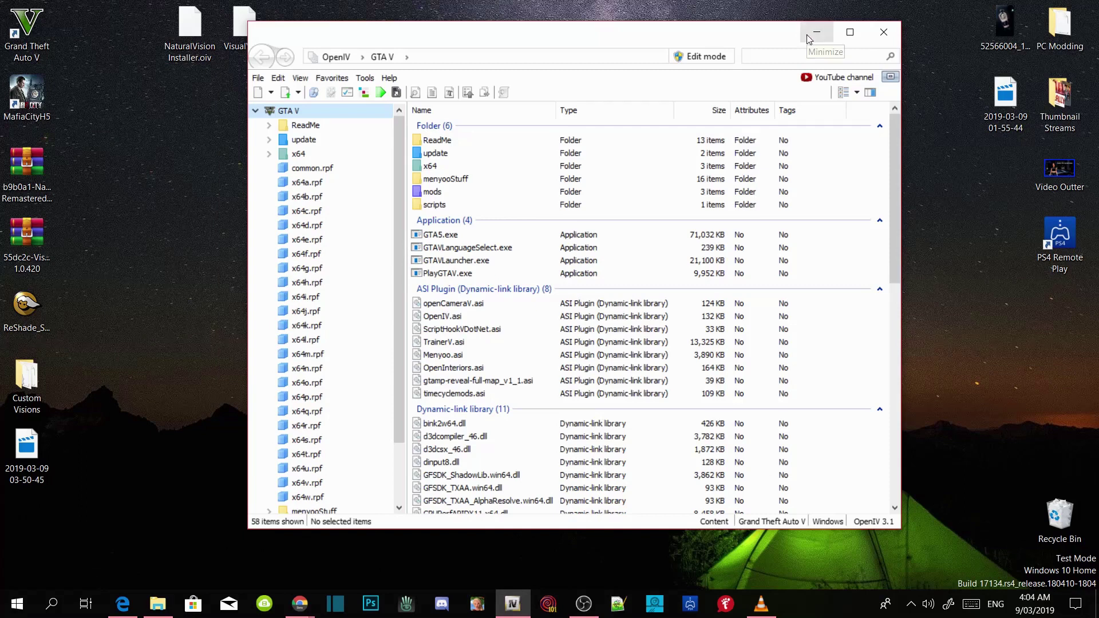
click(816, 36)
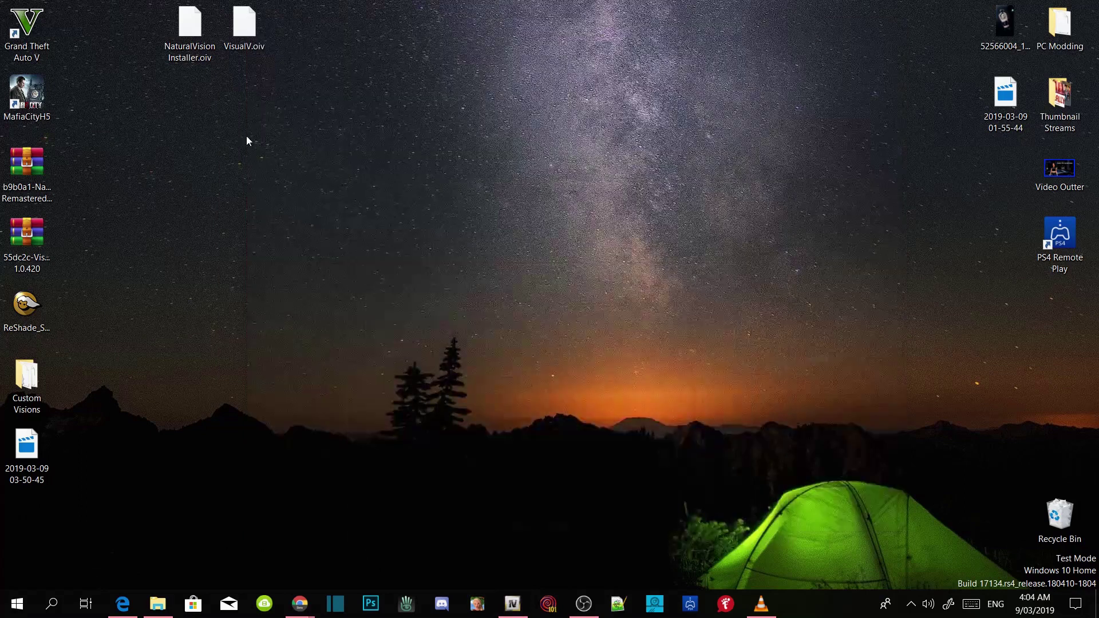
drag(321, 105, 188, 30)
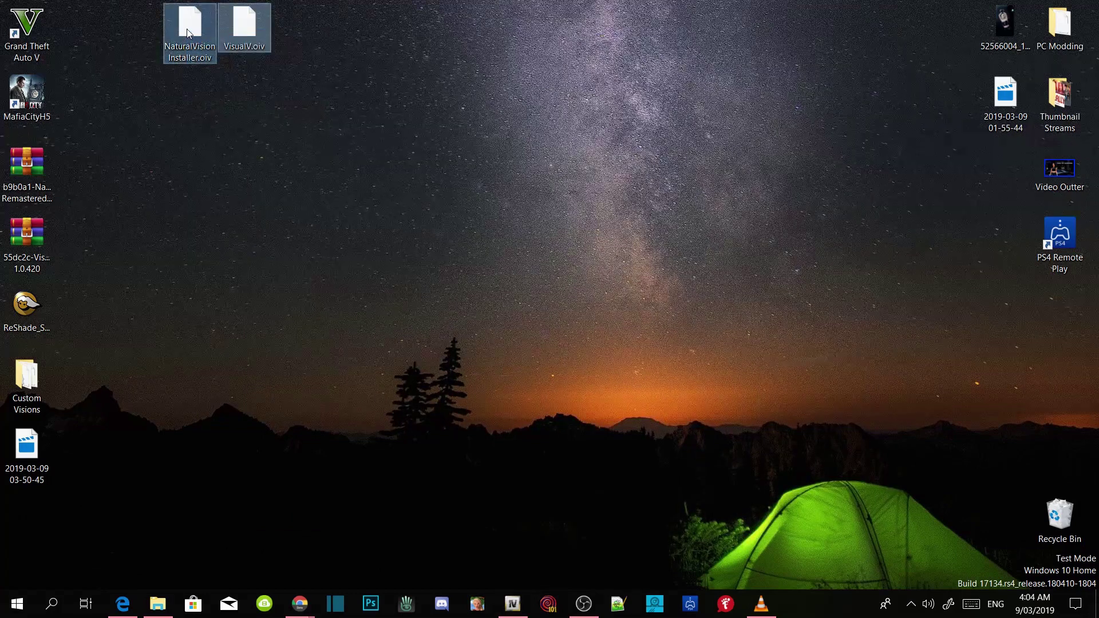
right_click(187, 30)
click(249, 253)
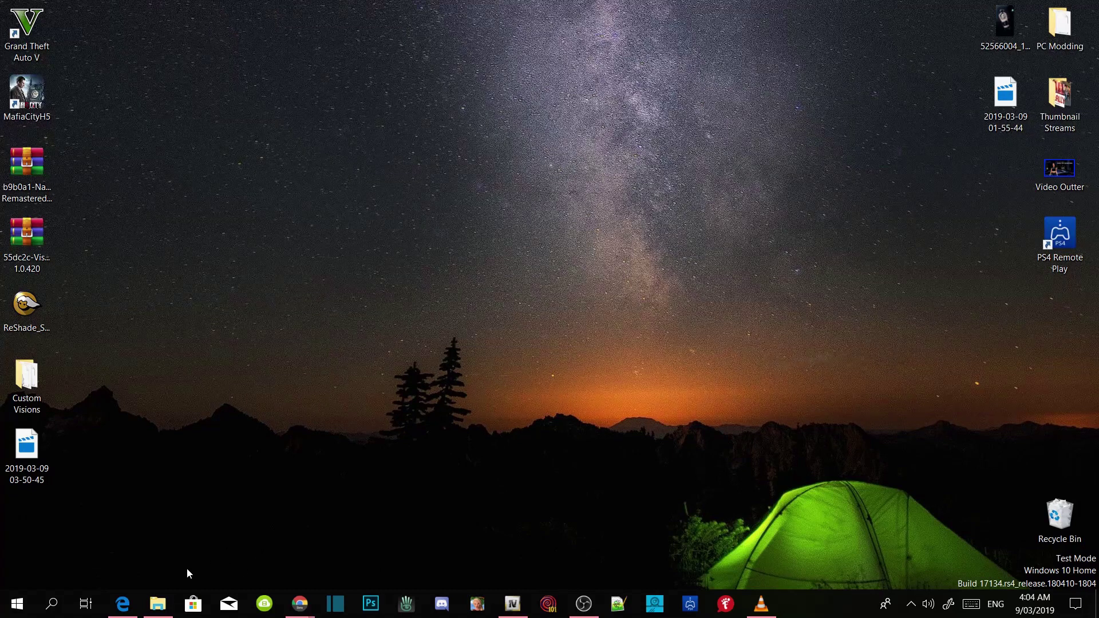
Switch to File Explorer and show the beginning of the Grand Theft Auto V folder's contents
click(163, 601)
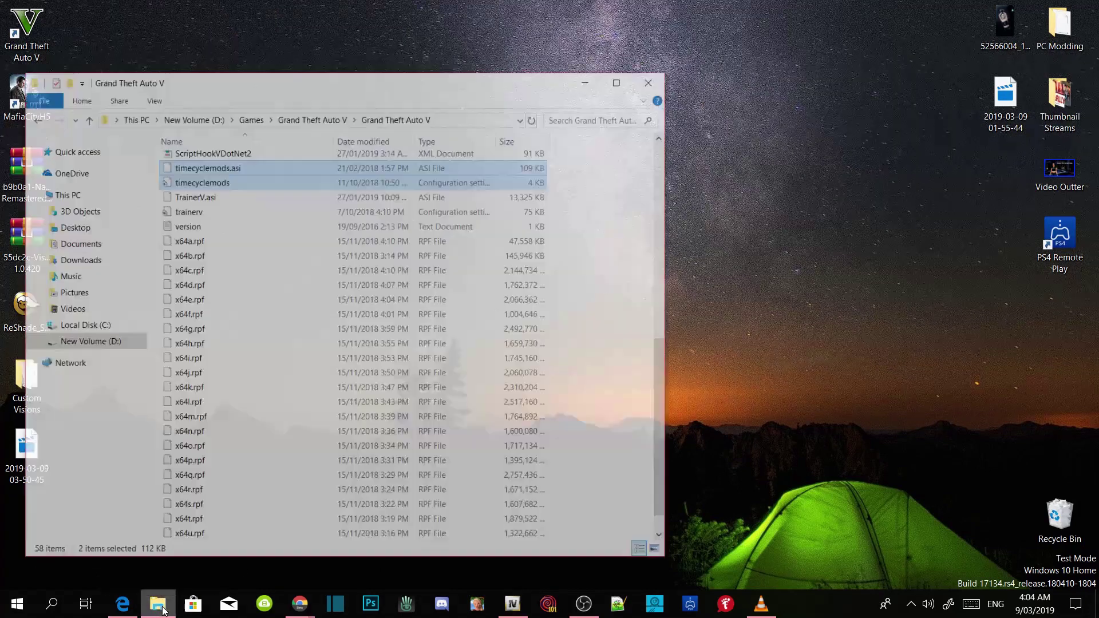
drag(183, 52, 396, 47)
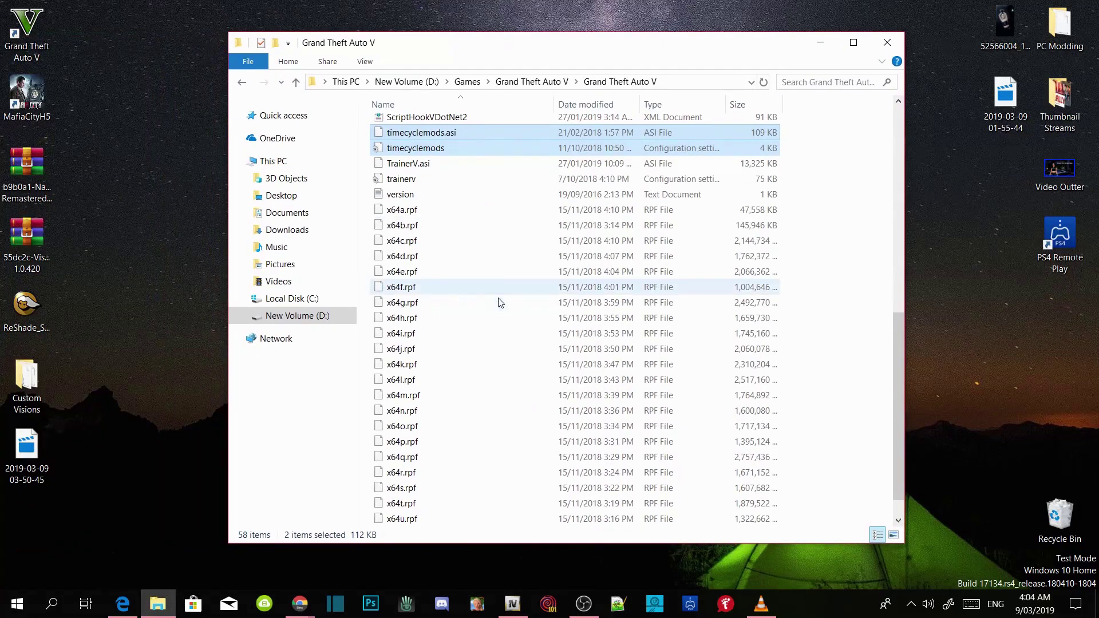
scroll(498, 299, up, 4)
click(811, 287)
scroll(813, 288, up, 6)
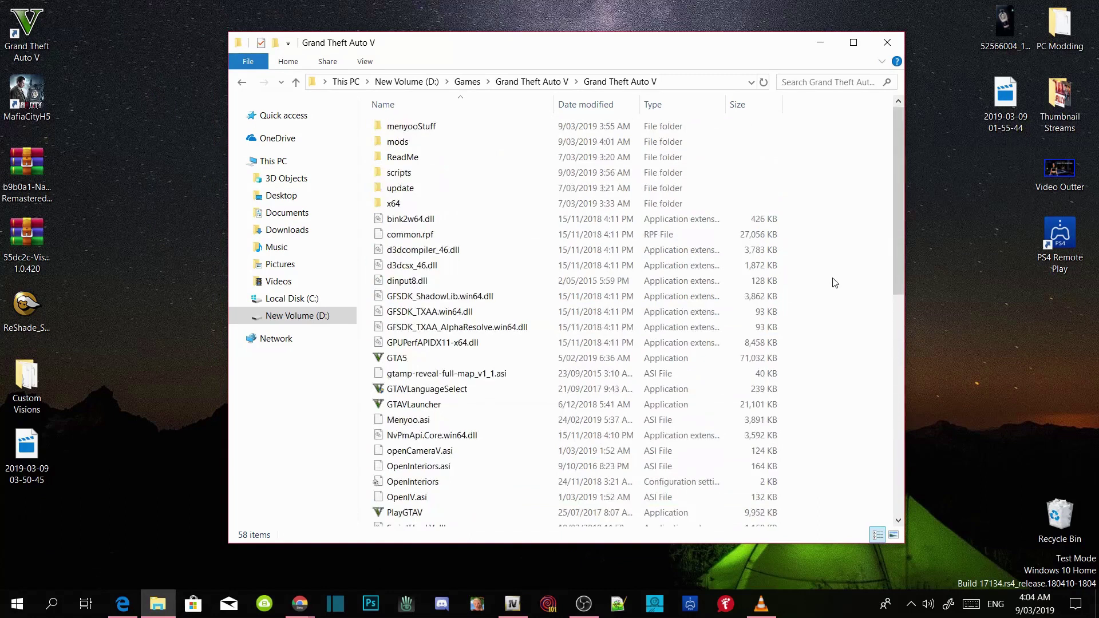
Launch ReShade_Setup_4.2.1 from the desktop and choose GTA5 in D:\Games\Grand Theft Auto V\Grand Theft Auto V as the game to install to
click(23, 322)
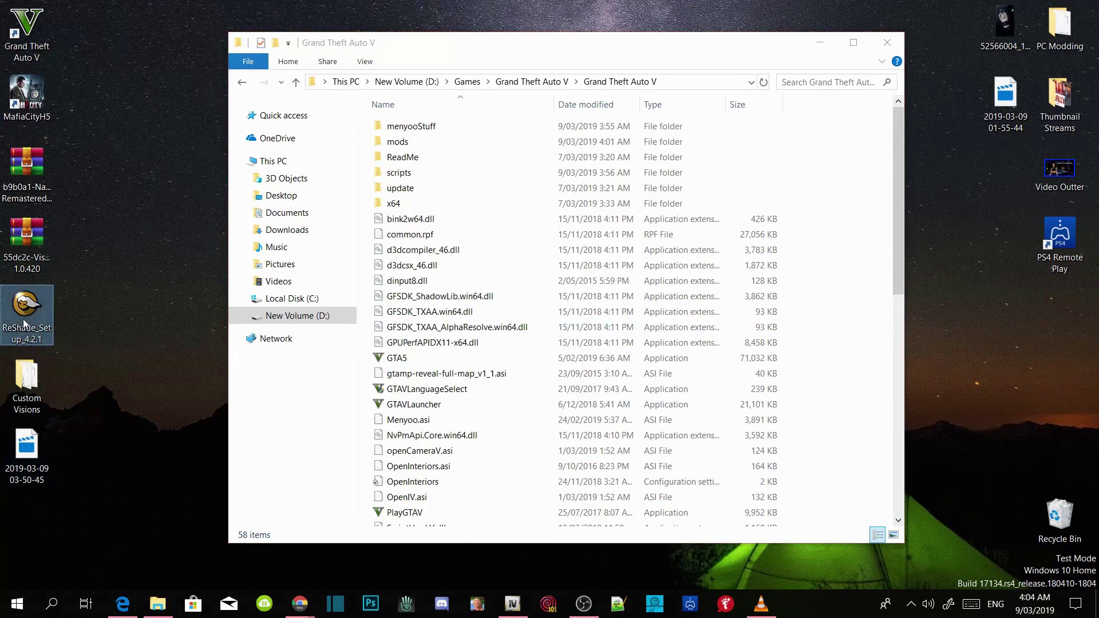
click(643, 440)
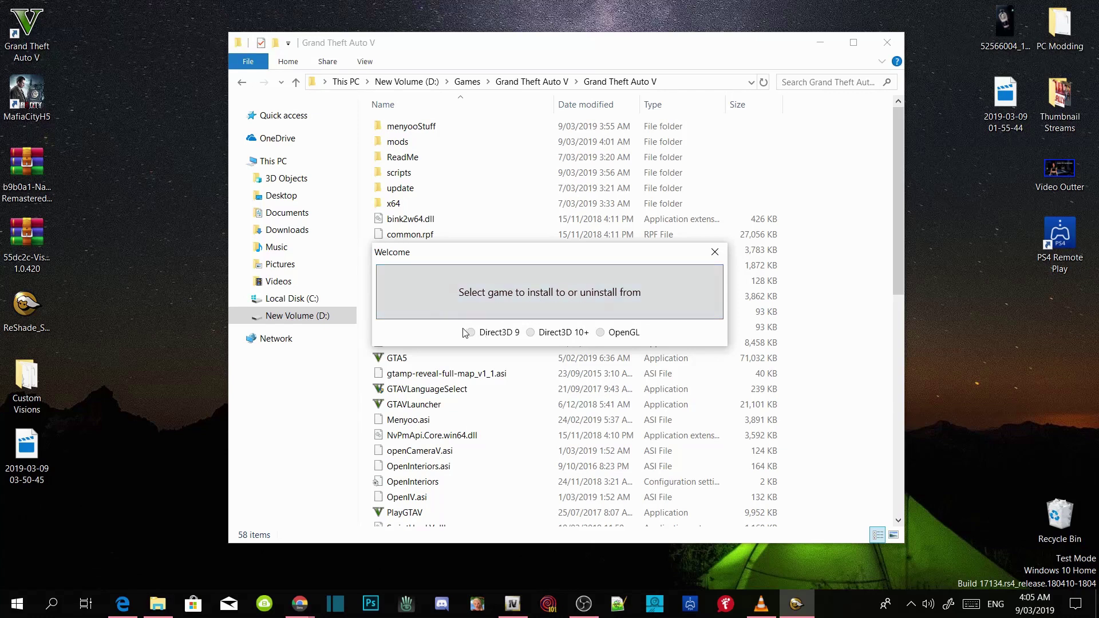
click(530, 295)
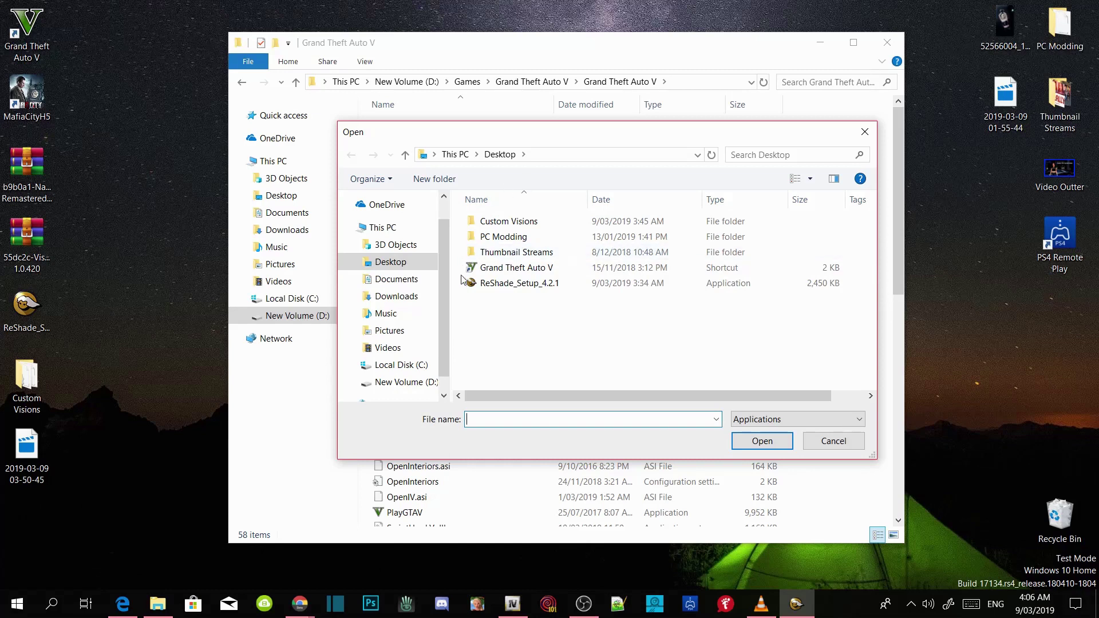
click(395, 382)
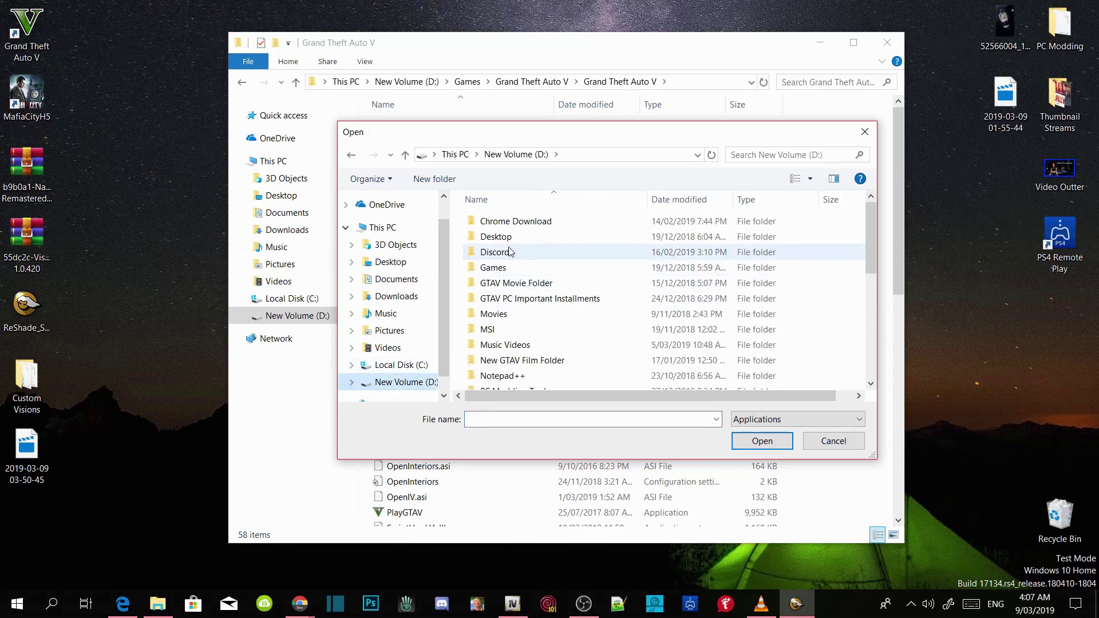
double_click(494, 269)
click(516, 240)
double_click(517, 241)
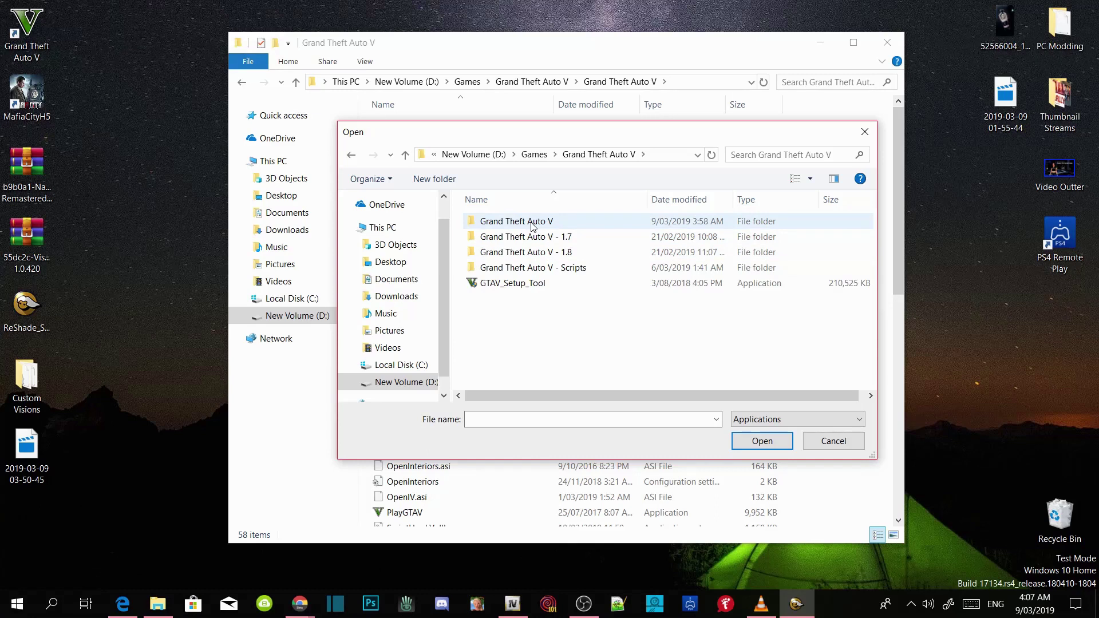
double_click(532, 224)
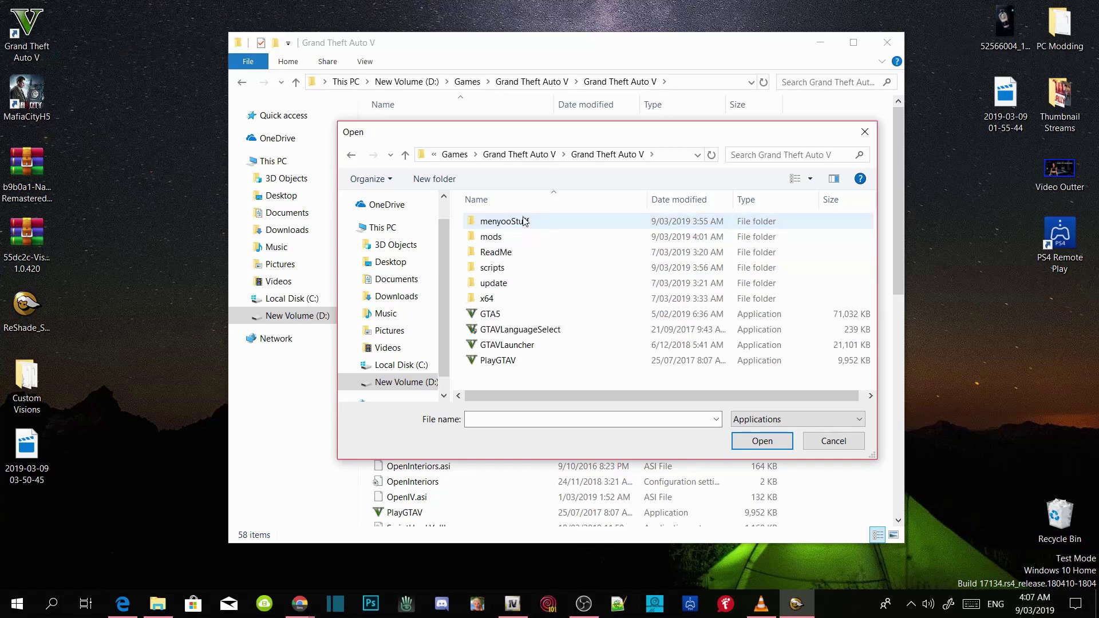
click(486, 318)
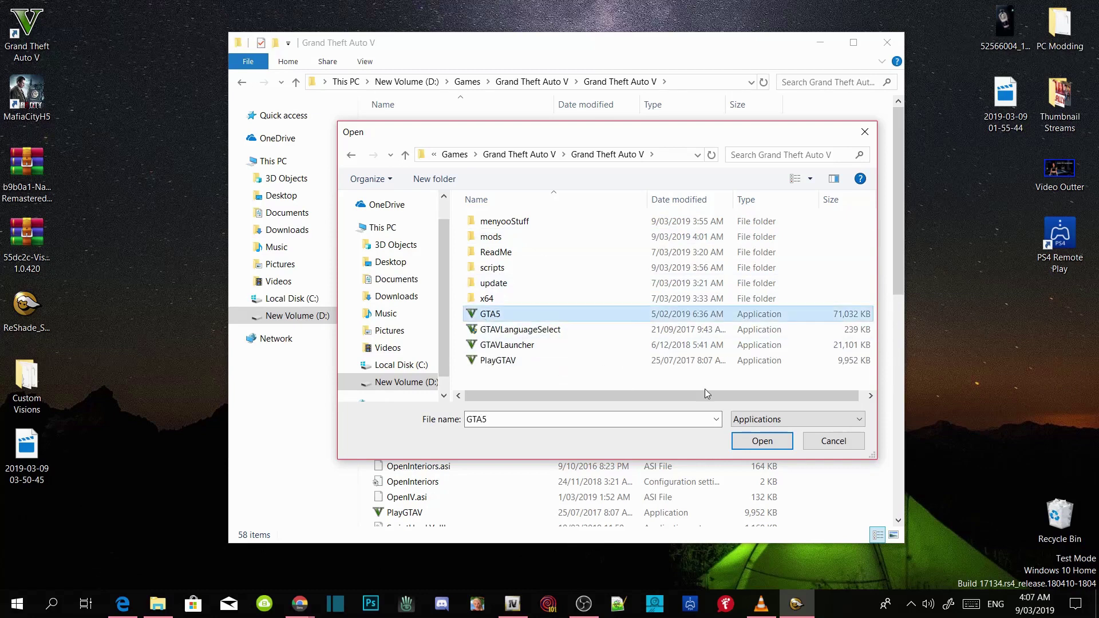
click(756, 448)
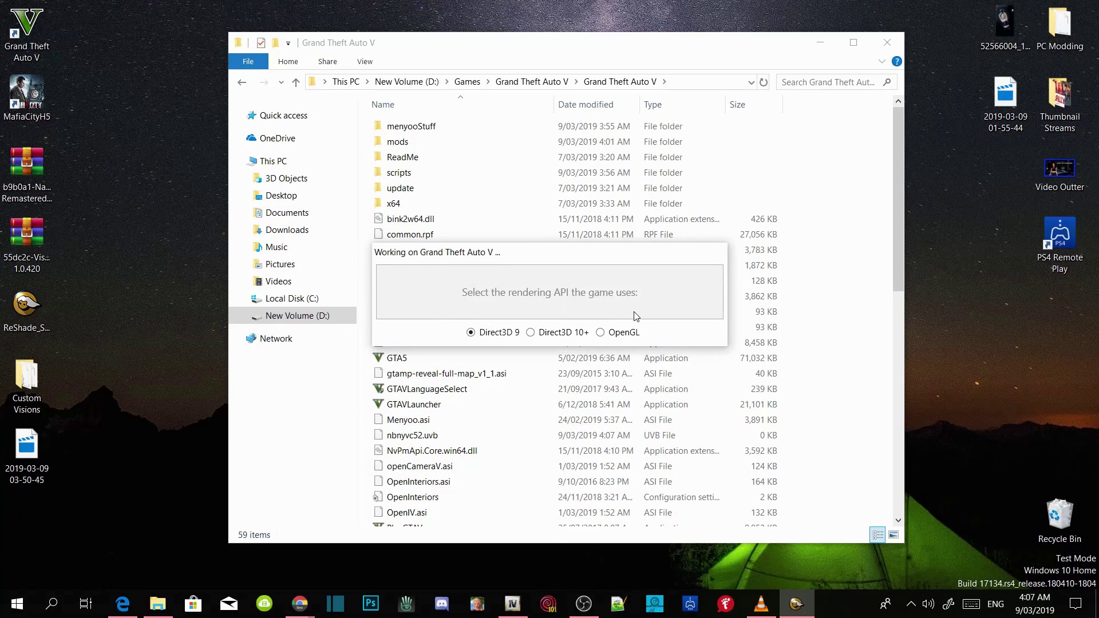
Install ReShade for Direct3D 10+, download the standard effects collection with all effect files kept selected, and close the setup
click(566, 333)
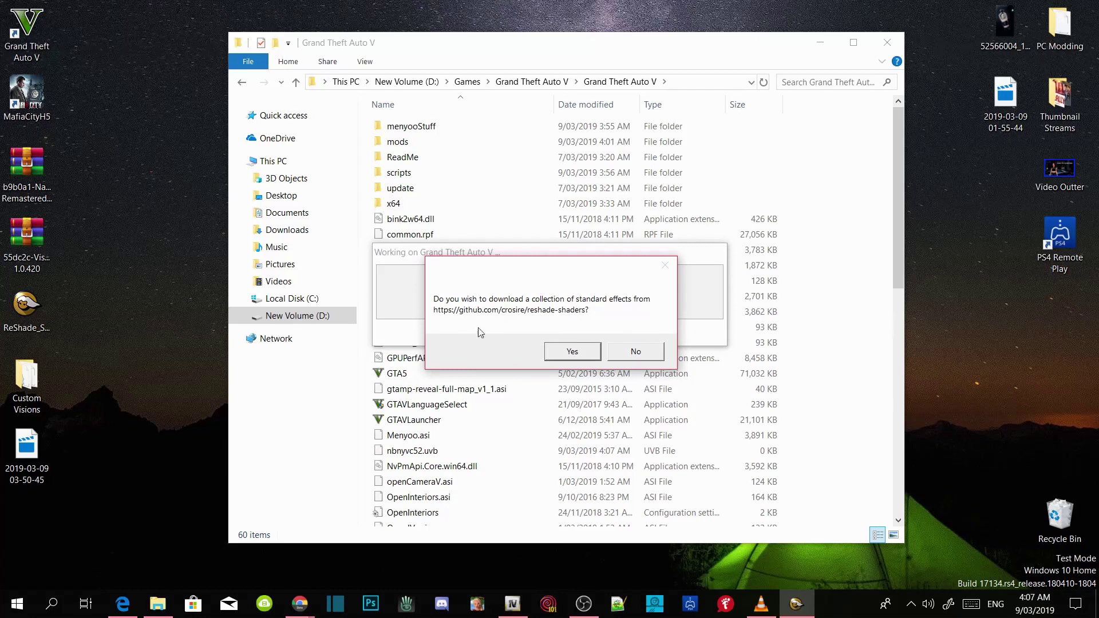
click(577, 355)
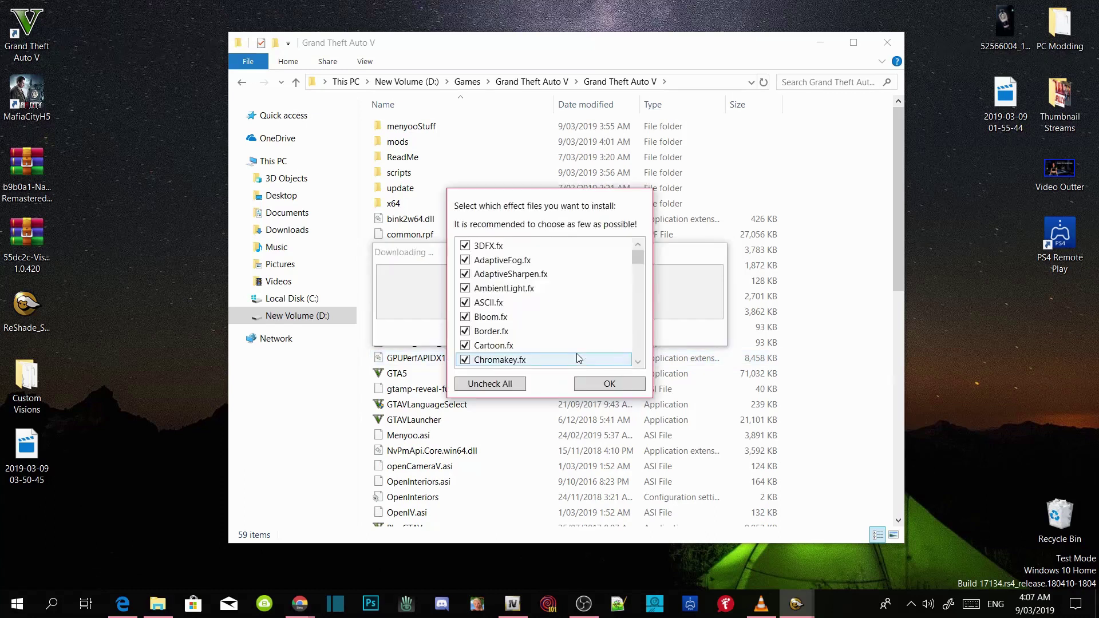
scroll(545, 257, down, 3)
scroll(546, 257, down, 10)
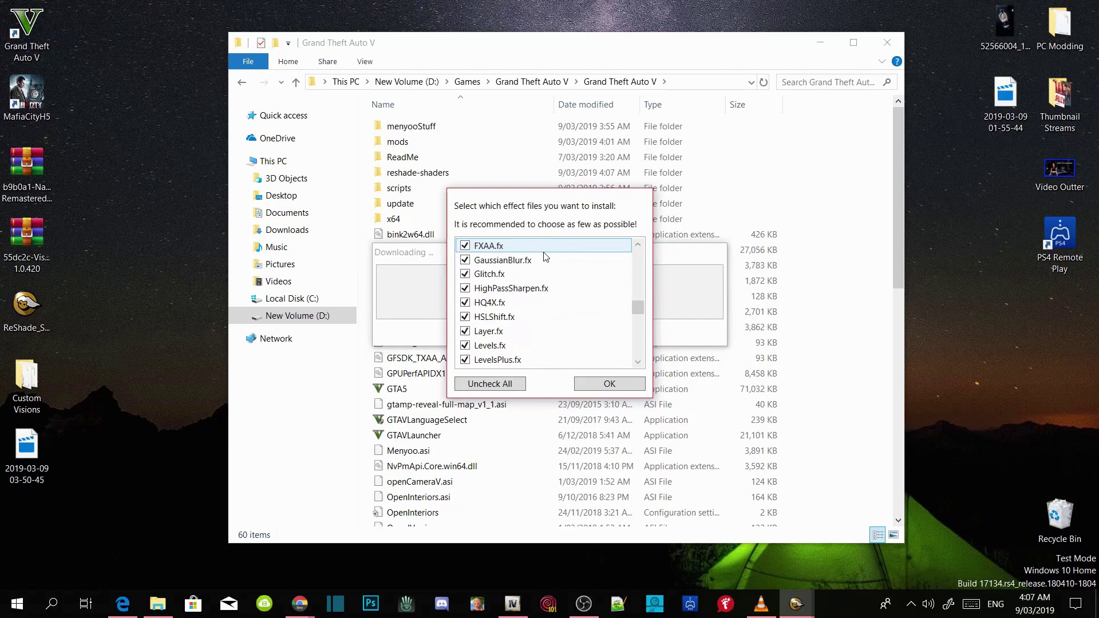
scroll(545, 257, down, 2)
scroll(545, 257, down, 6)
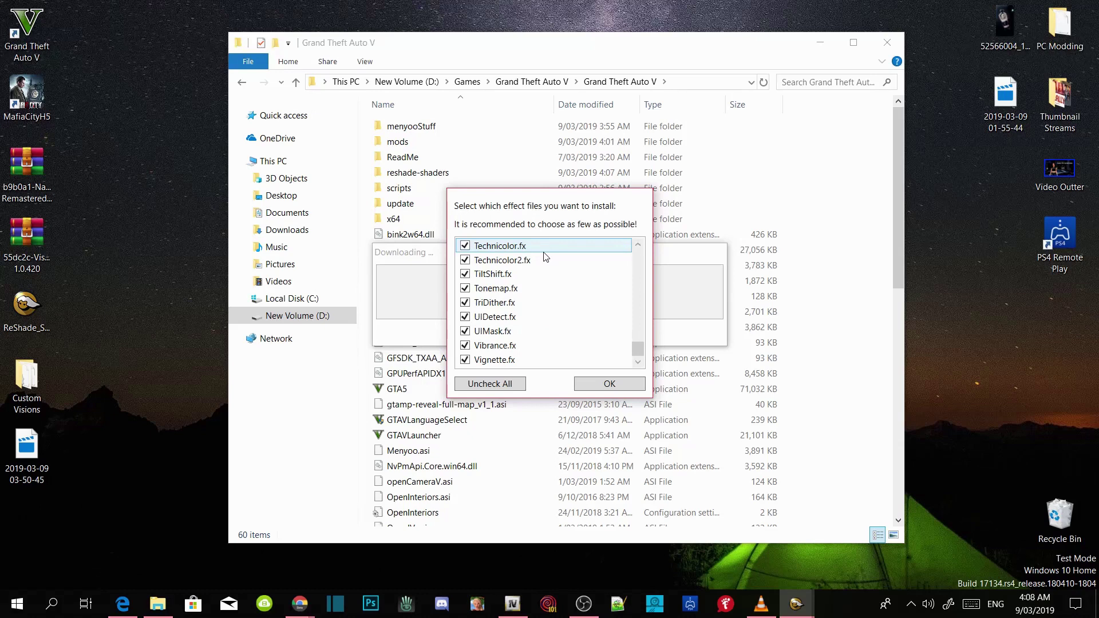
scroll(532, 289, up, 3)
scroll(531, 289, down, 3)
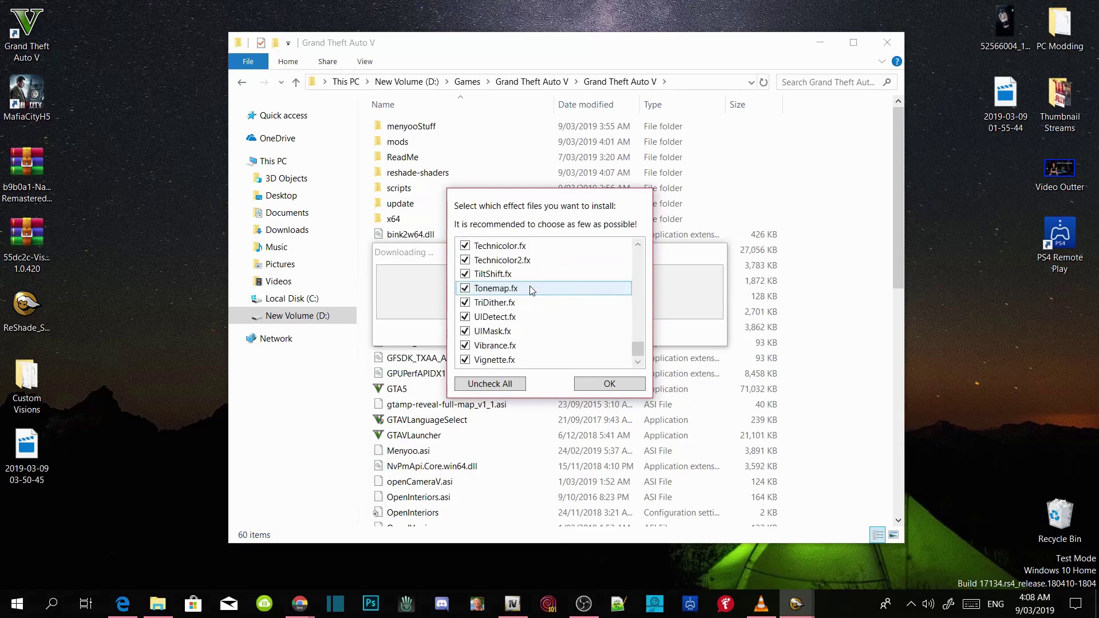
click(594, 392)
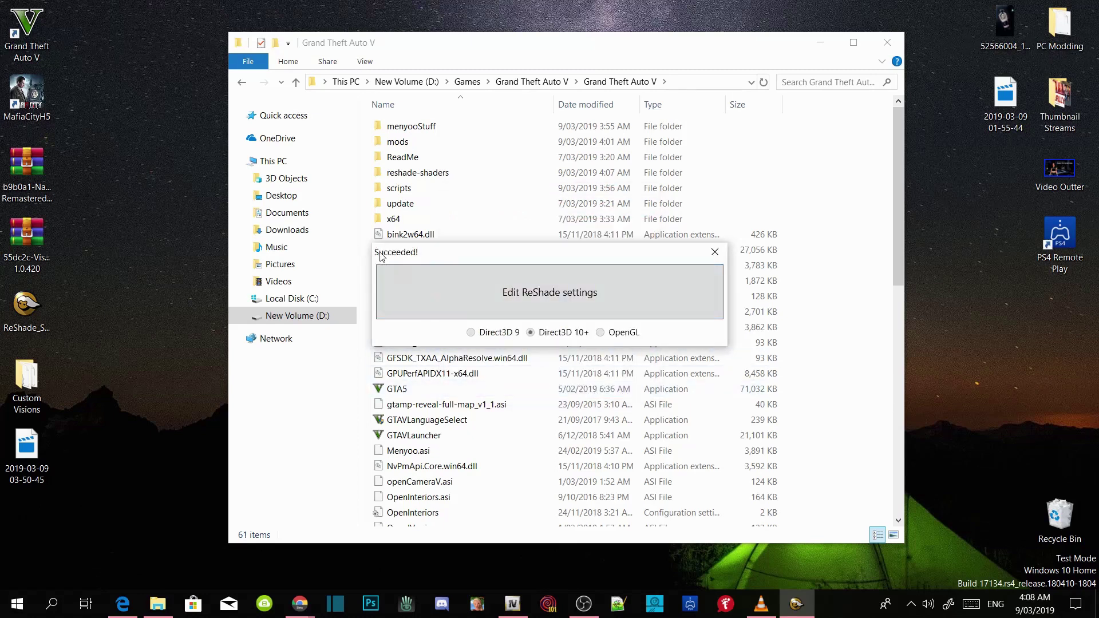
click(715, 252)
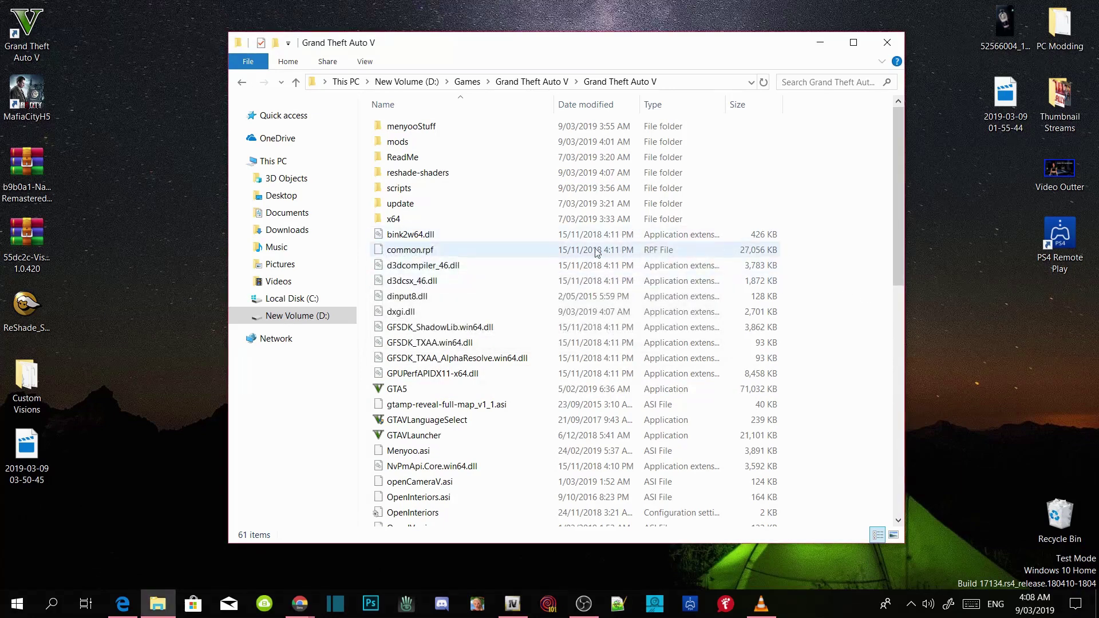
Check the contents of the reshade-shaders folder, return to the Grand Theft Auto V folder and look through its file list
double_click(473, 173)
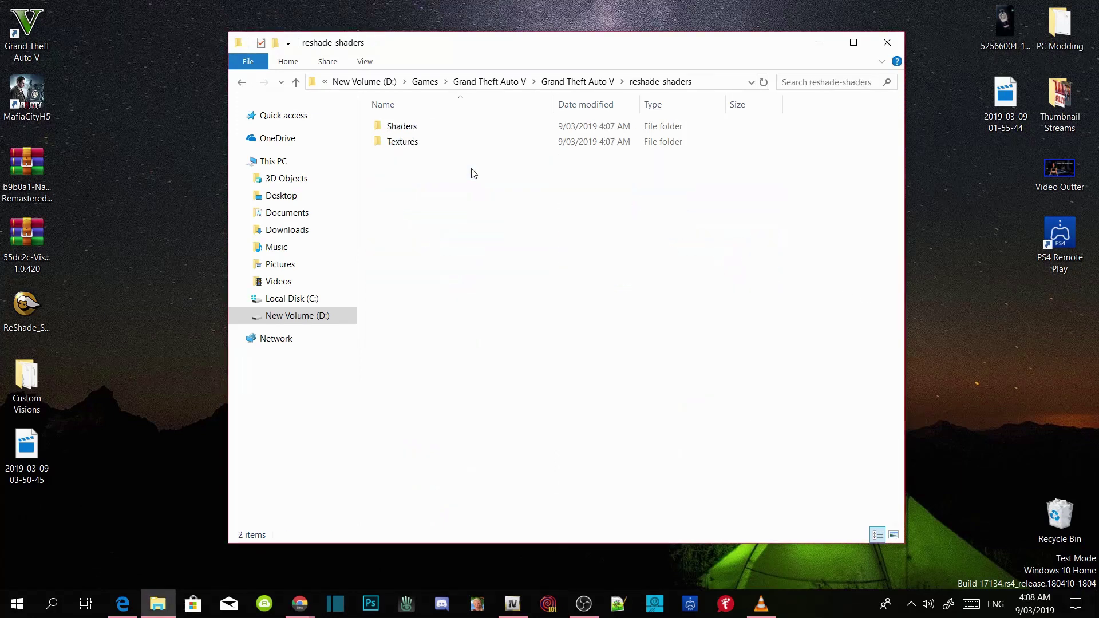
click(242, 83)
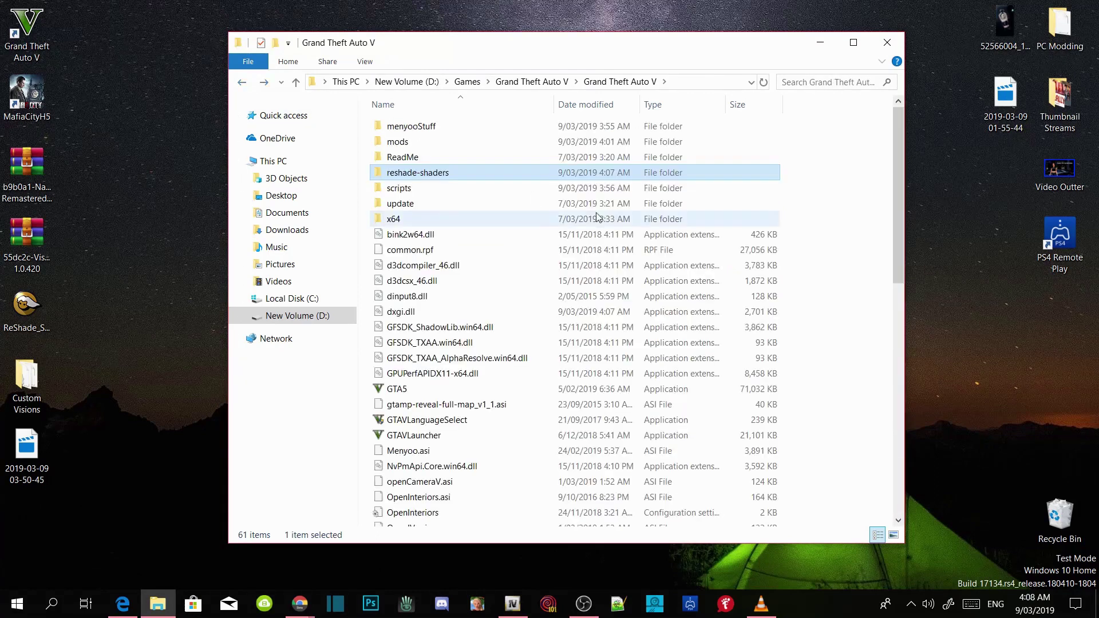
click(828, 294)
scroll(830, 295, down, 1)
scroll(829, 296, down, 10)
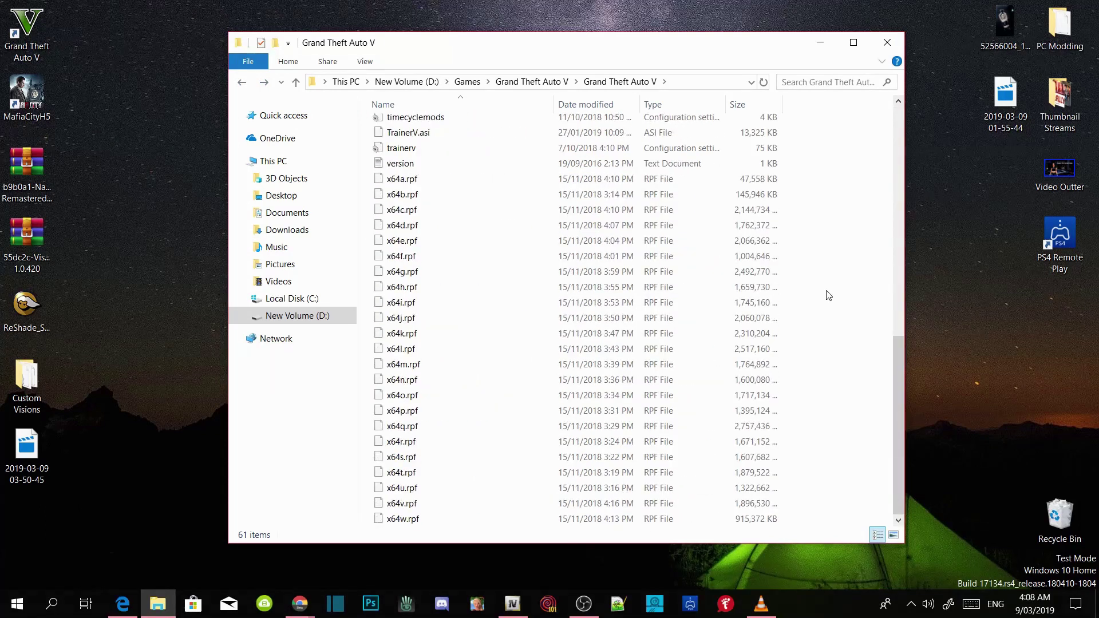
Copy all preset files from the desktop's Custom Visions folder into the Grand Theft Auto V folder and close the Custom Visions window
click(30, 406)
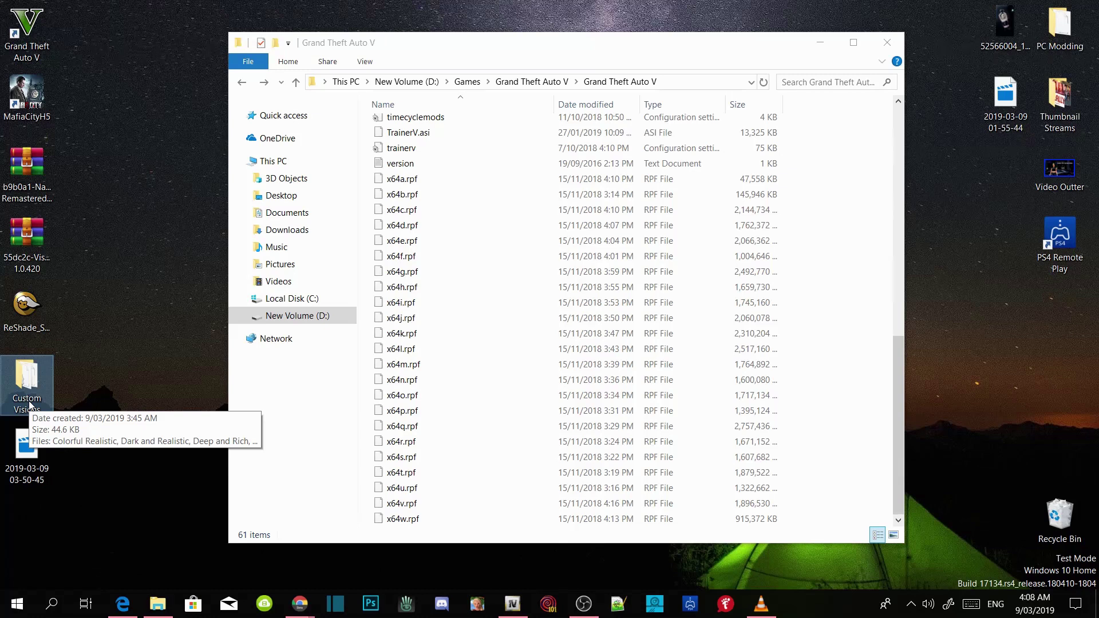
double_click(30, 405)
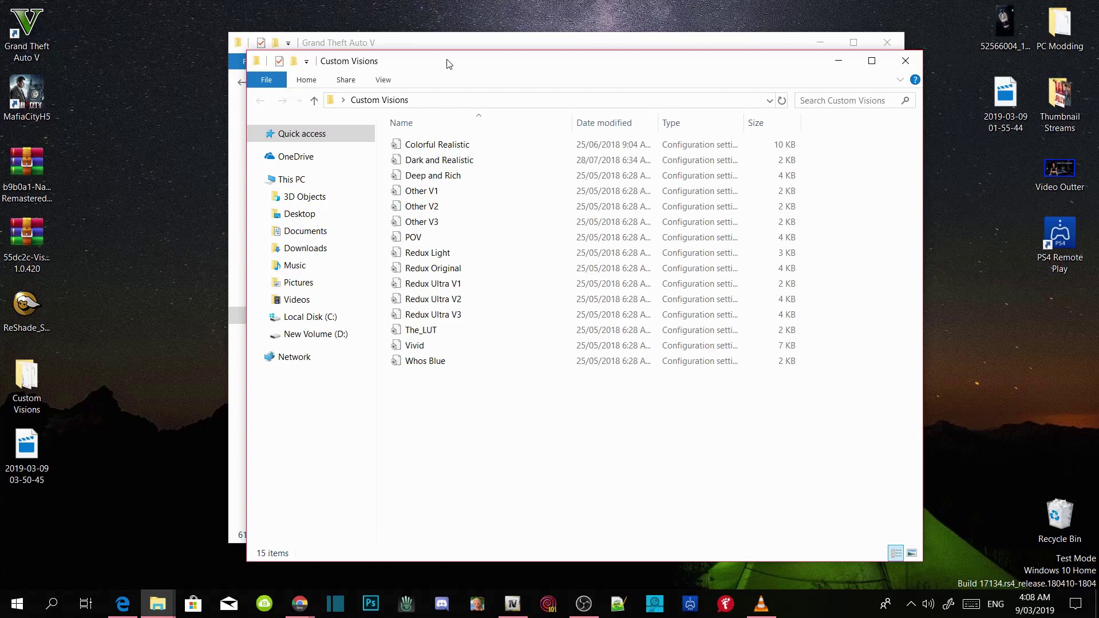
drag(446, 64, 1096, 37)
click(708, 57)
drag(708, 58, 505, 64)
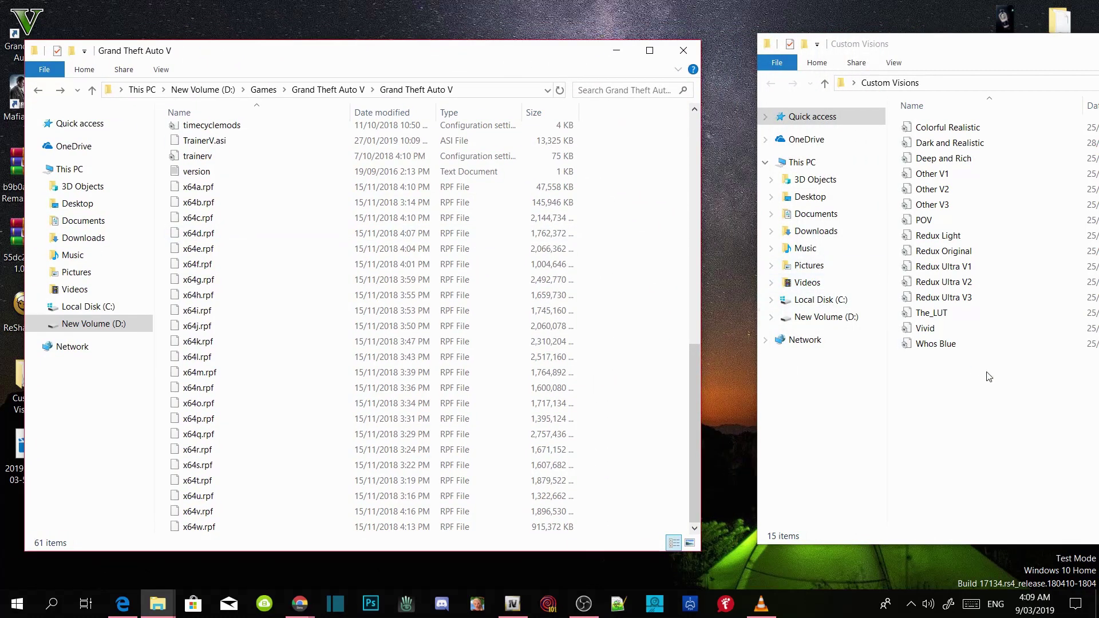
drag(997, 389, 656, 326)
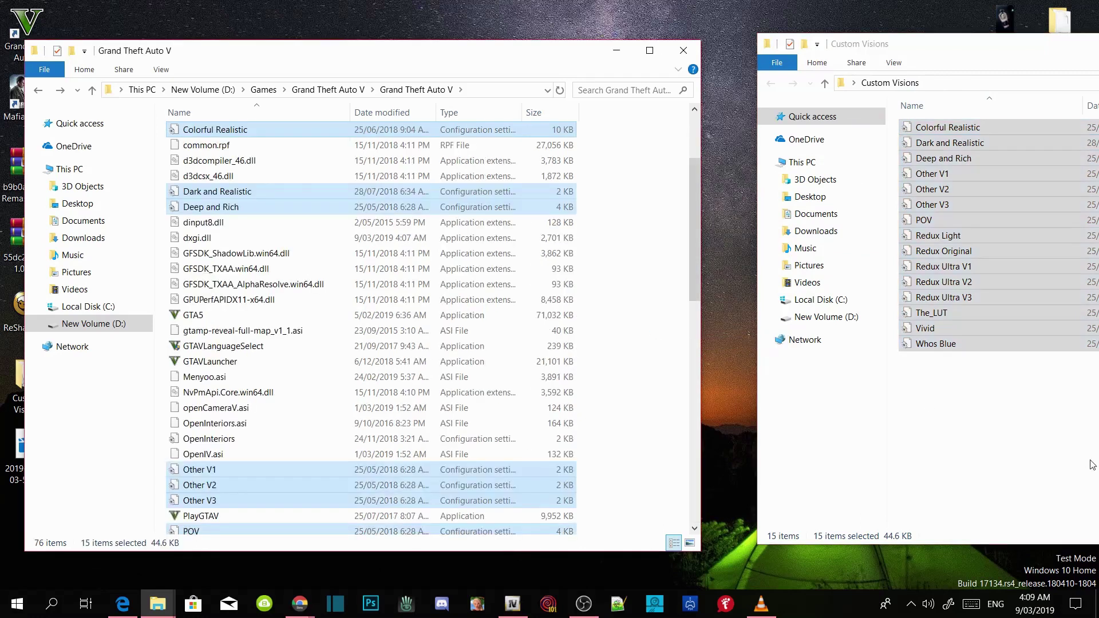
drag(982, 43, 439, 43)
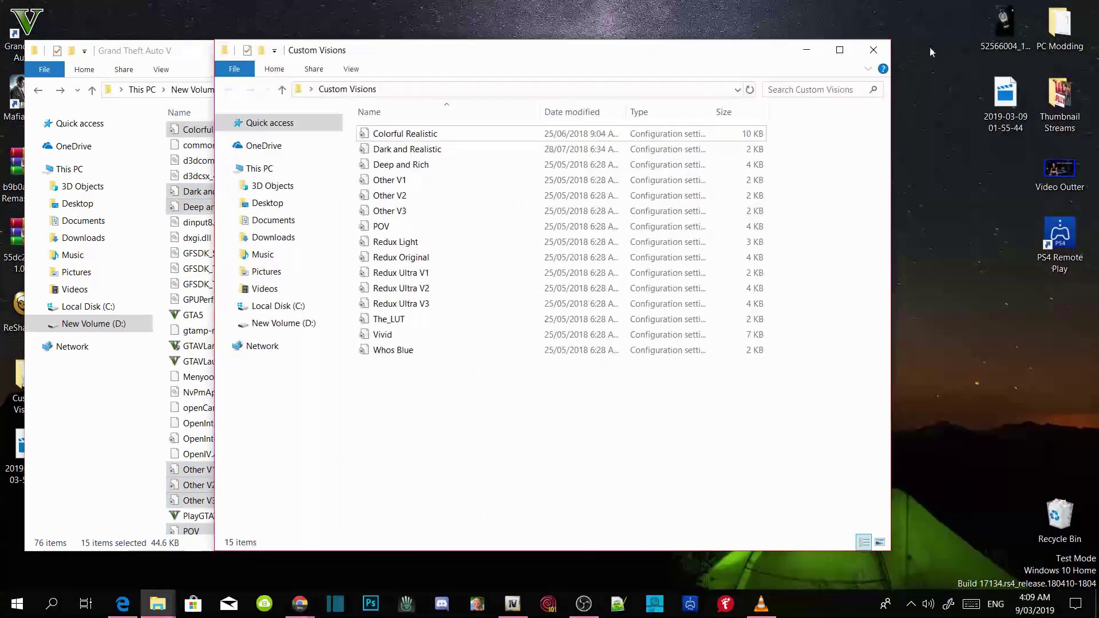
click(874, 50)
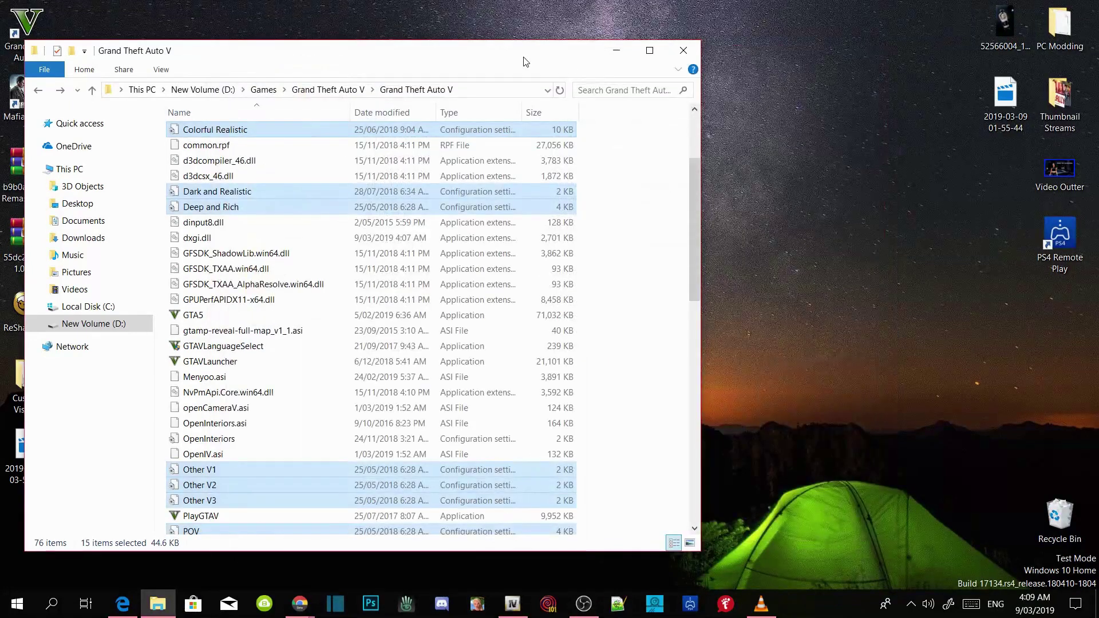
drag(526, 61, 716, 66)
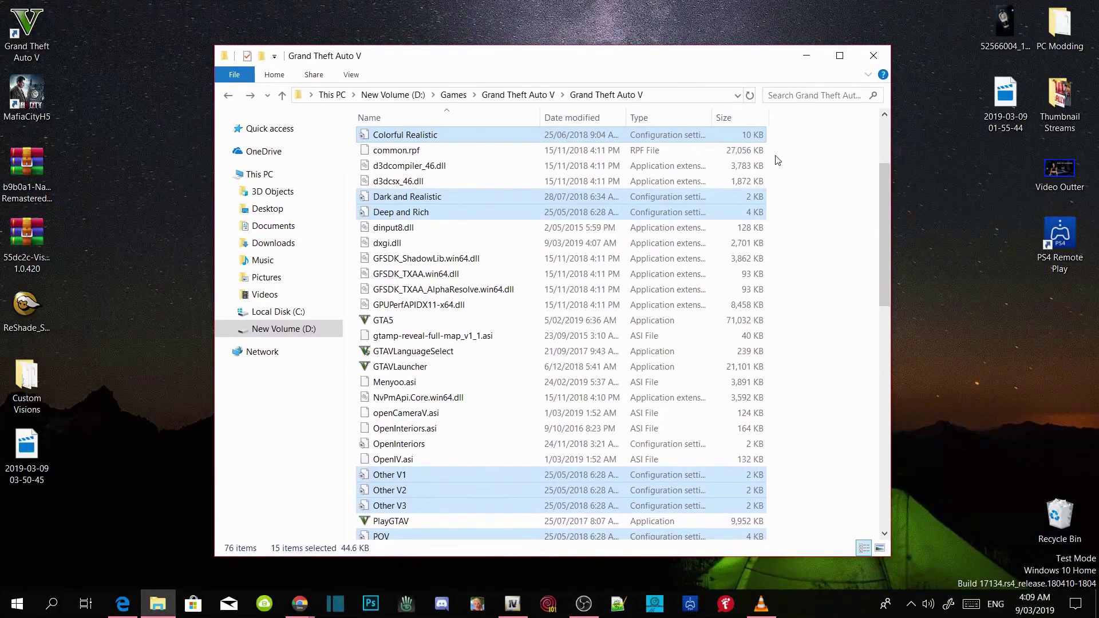
Refresh the Grand Theft Auto V folder and look through its contents for the copied presets
right_click(842, 203)
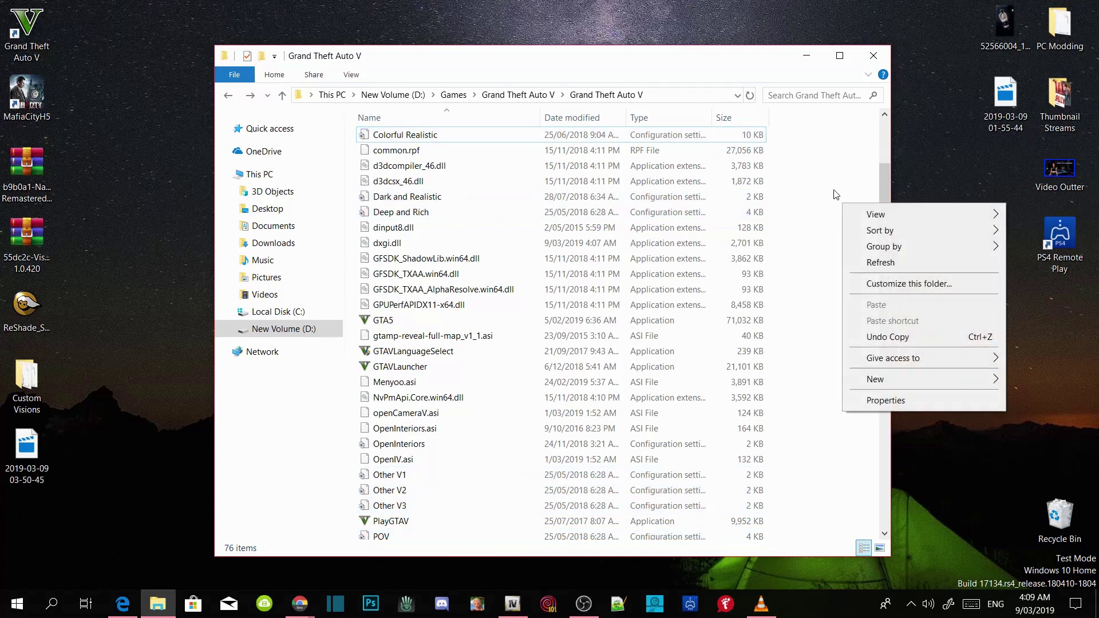
click(865, 261)
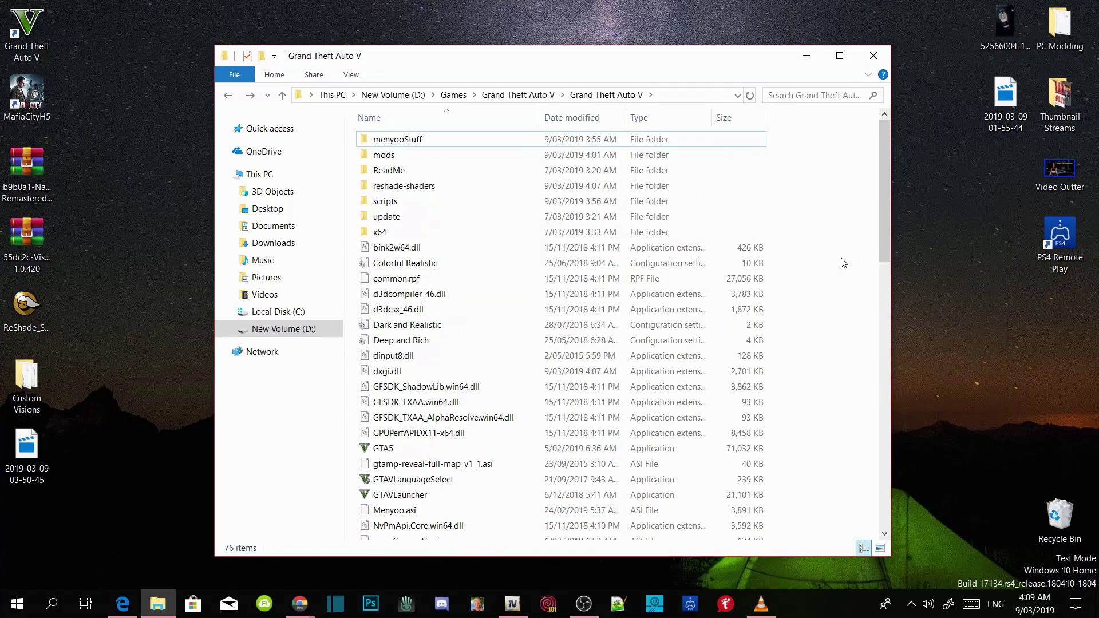
scroll(838, 264, down, 6)
scroll(838, 264, down, 10)
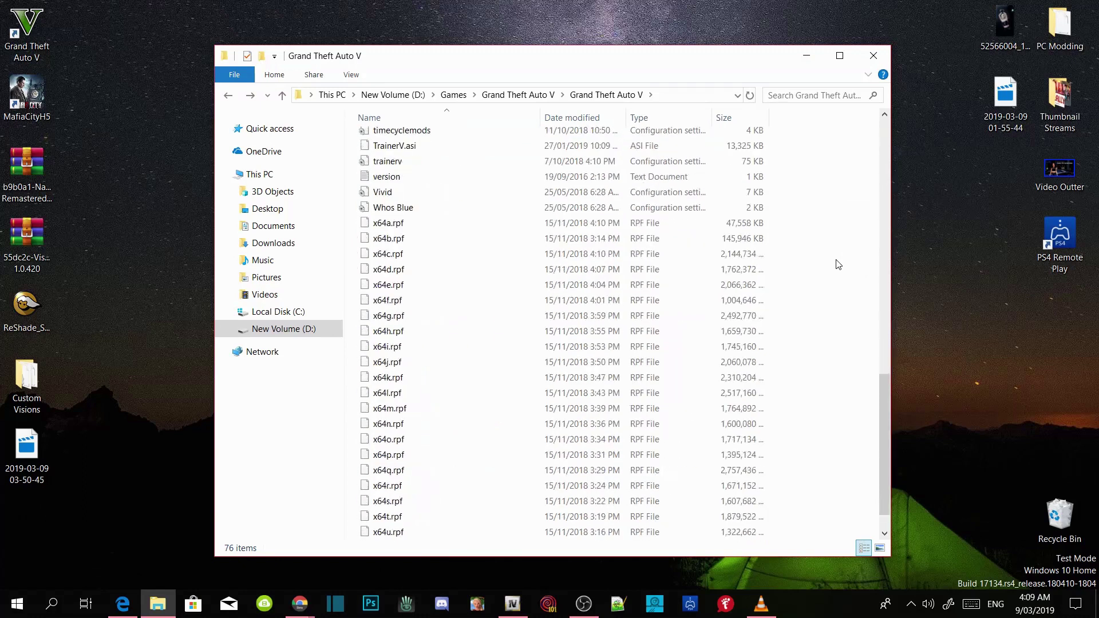
scroll(840, 263, up, 16)
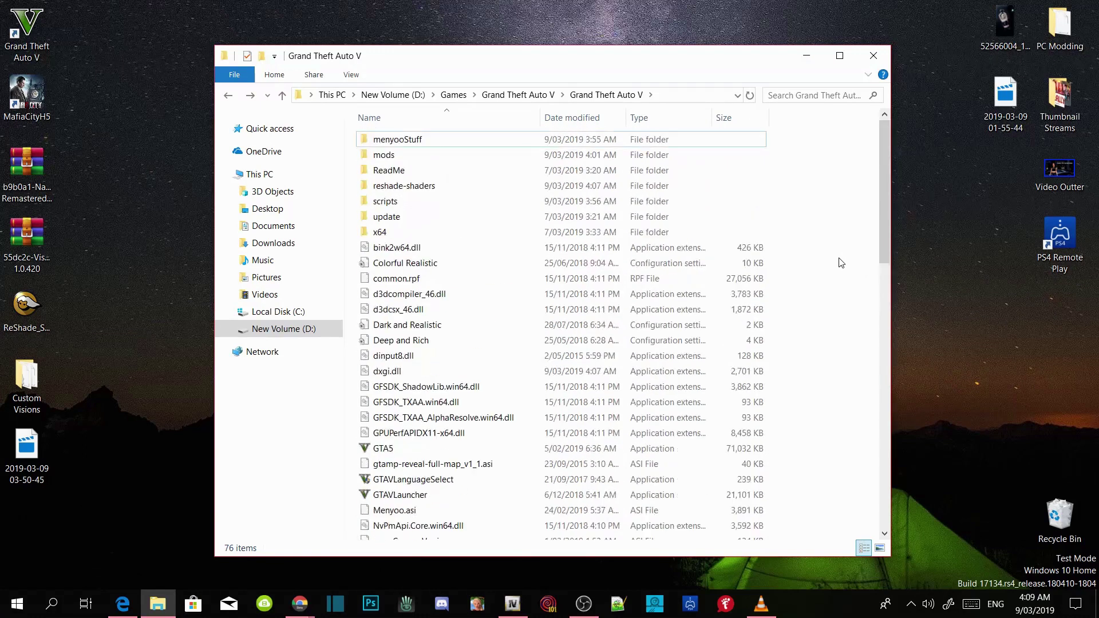
Inspect the installed mod packs in mods\update\x64\dlcpacks and close File Explorer
double_click(384, 155)
double_click(397, 142)
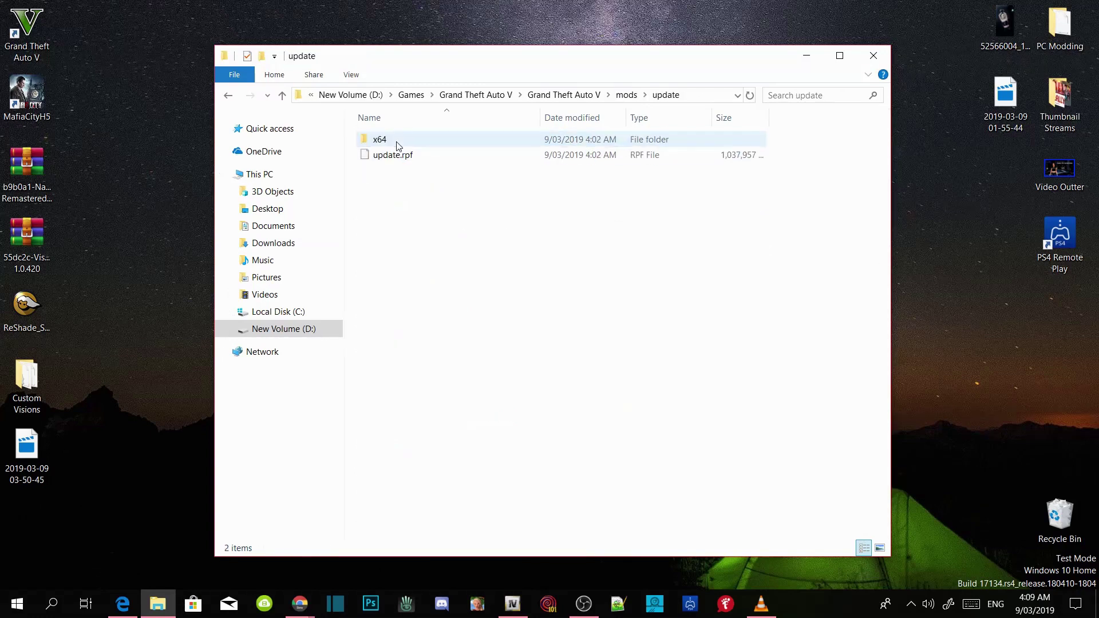
double_click(399, 143)
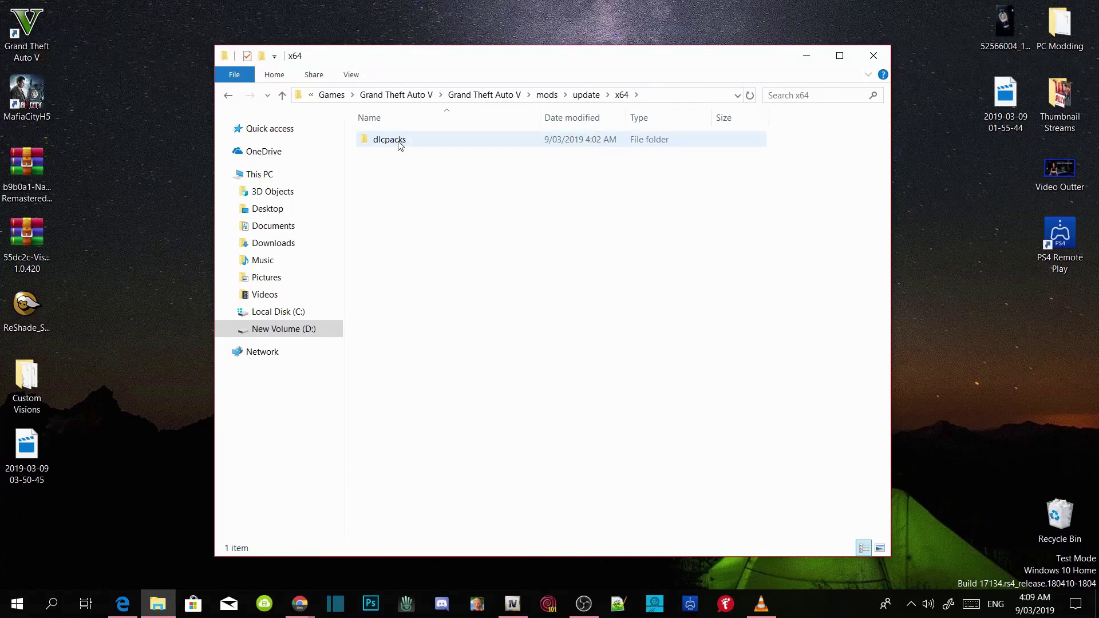
double_click(400, 146)
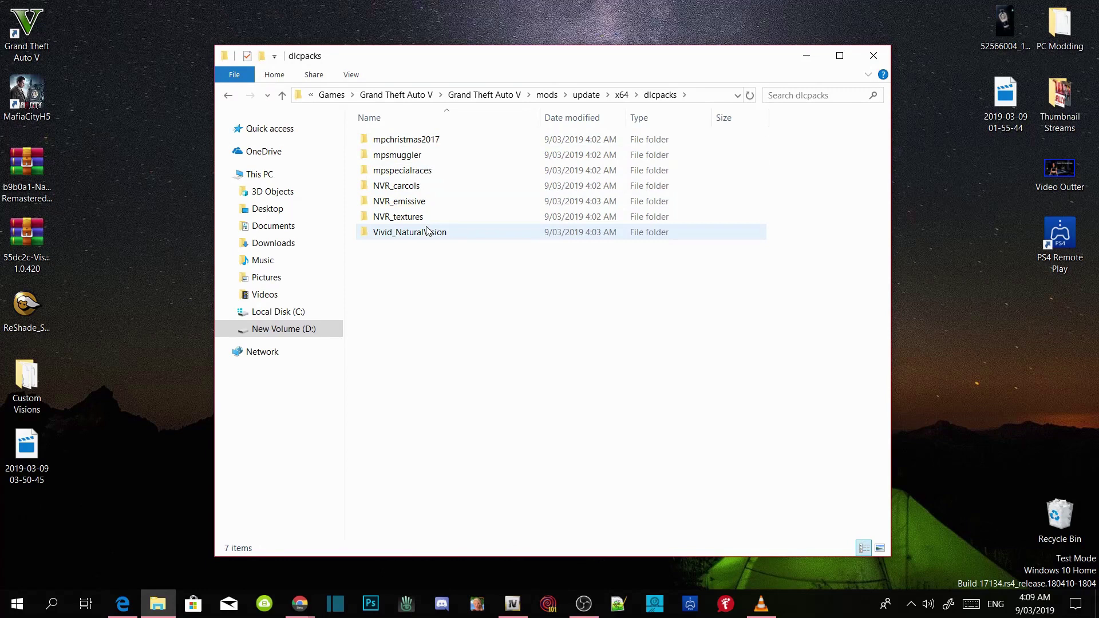
click(885, 59)
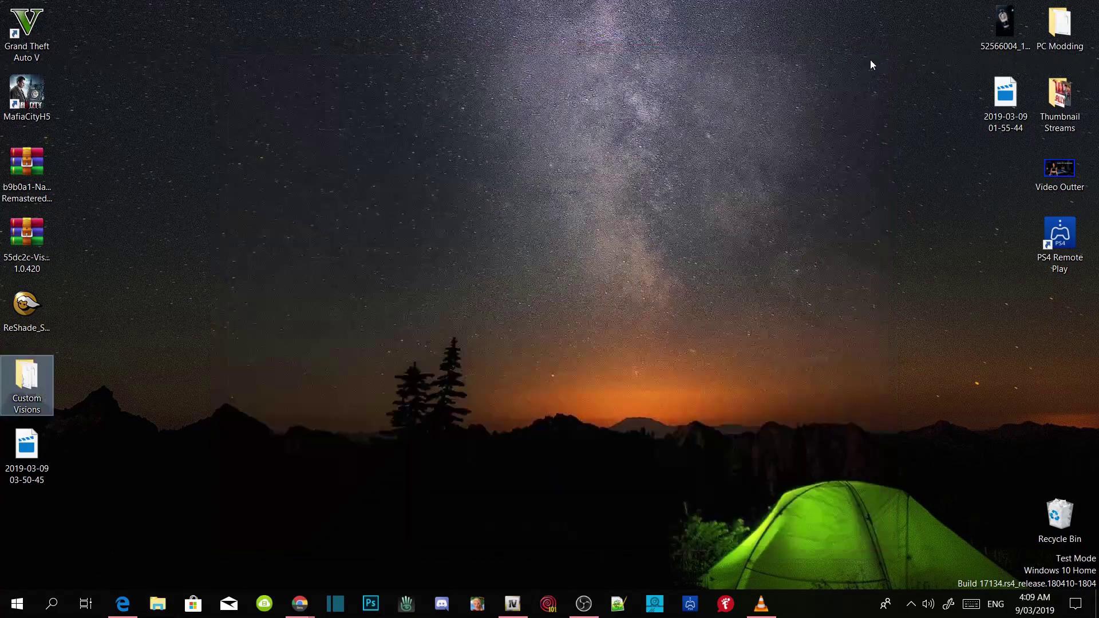
right_click(509, 53)
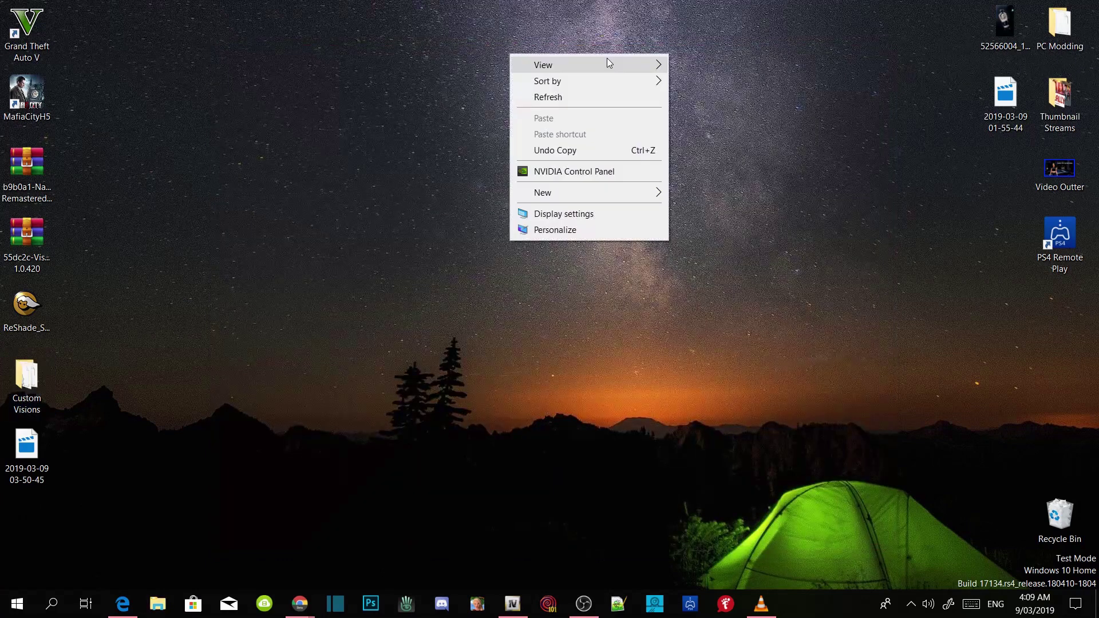
click(570, 98)
right_click(560, 67)
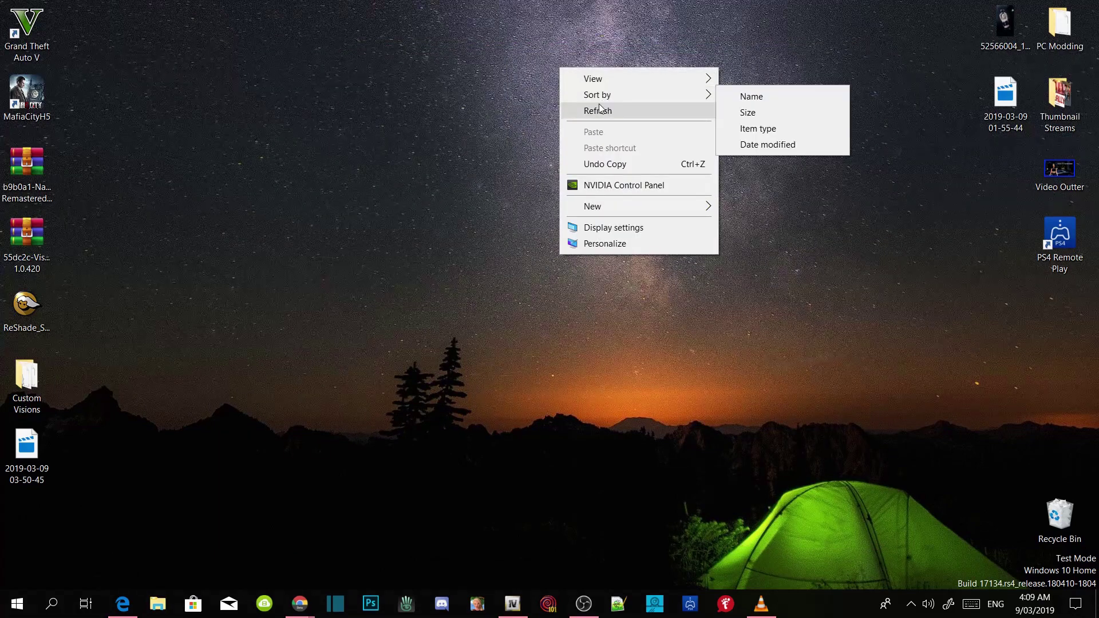
click(599, 109)
right_click(588, 91)
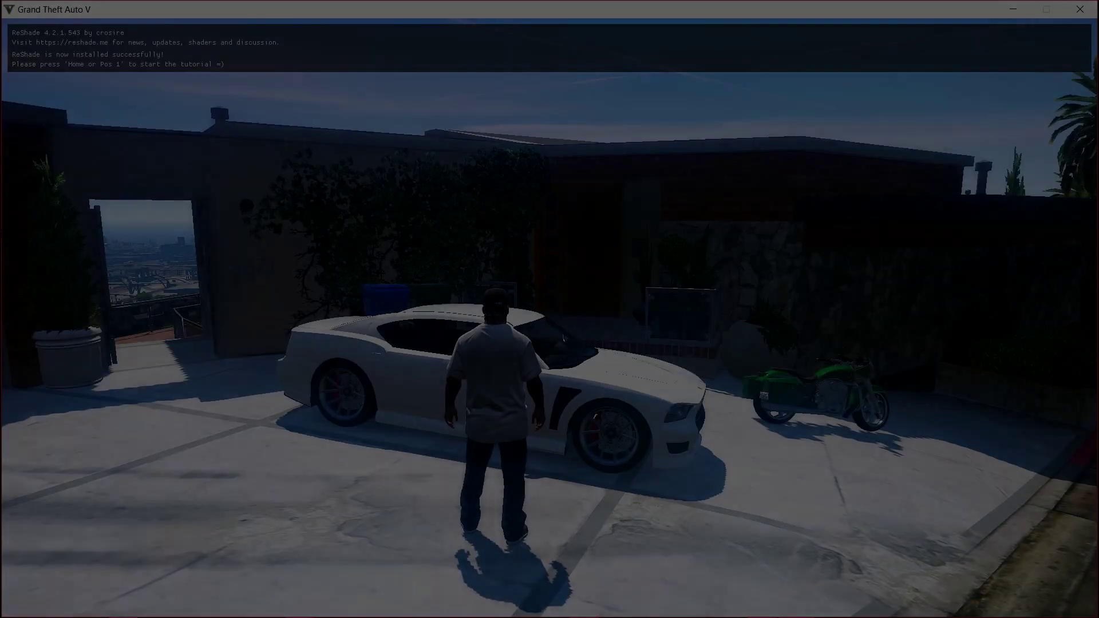
In the running Grand Theft Auto V game, open the ReShade overlay and advance its tutorial to the preset selection
key(w)
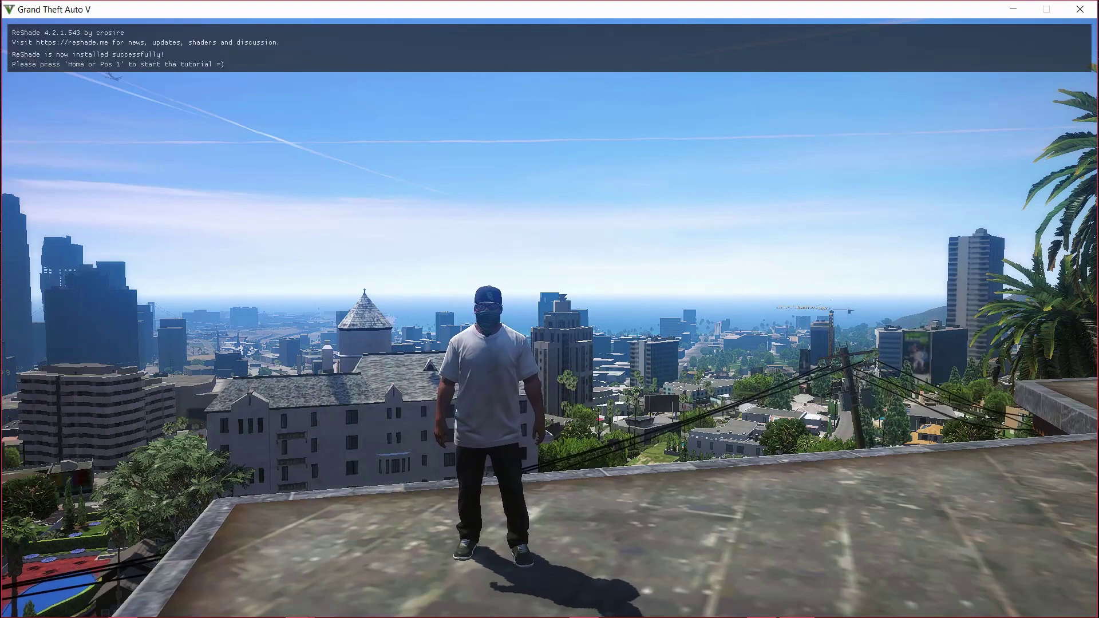
key(Home)
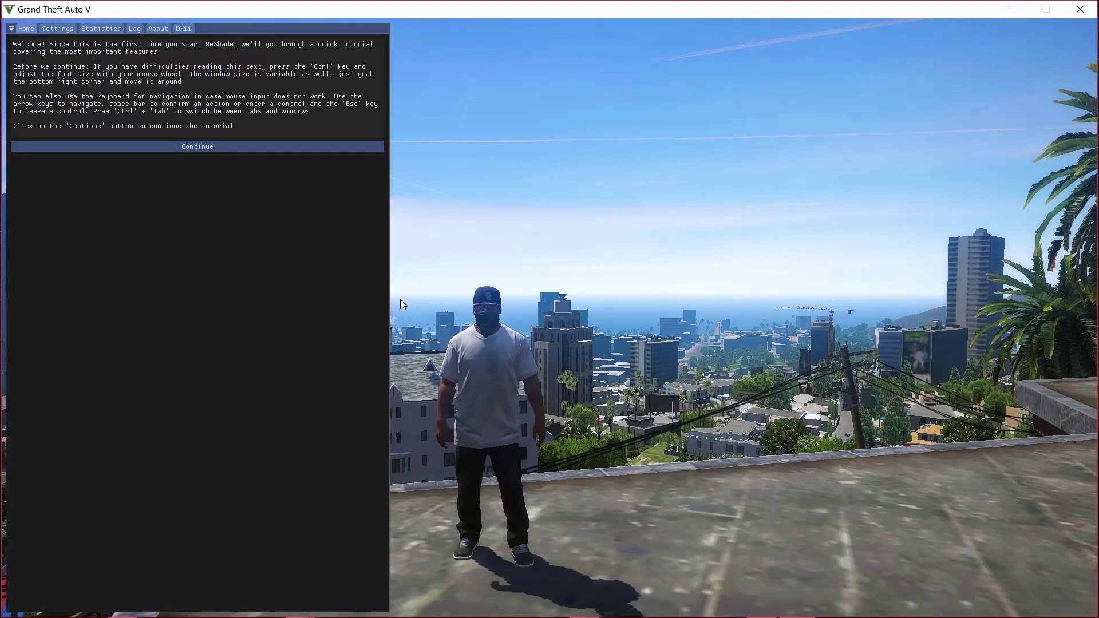
click(181, 145)
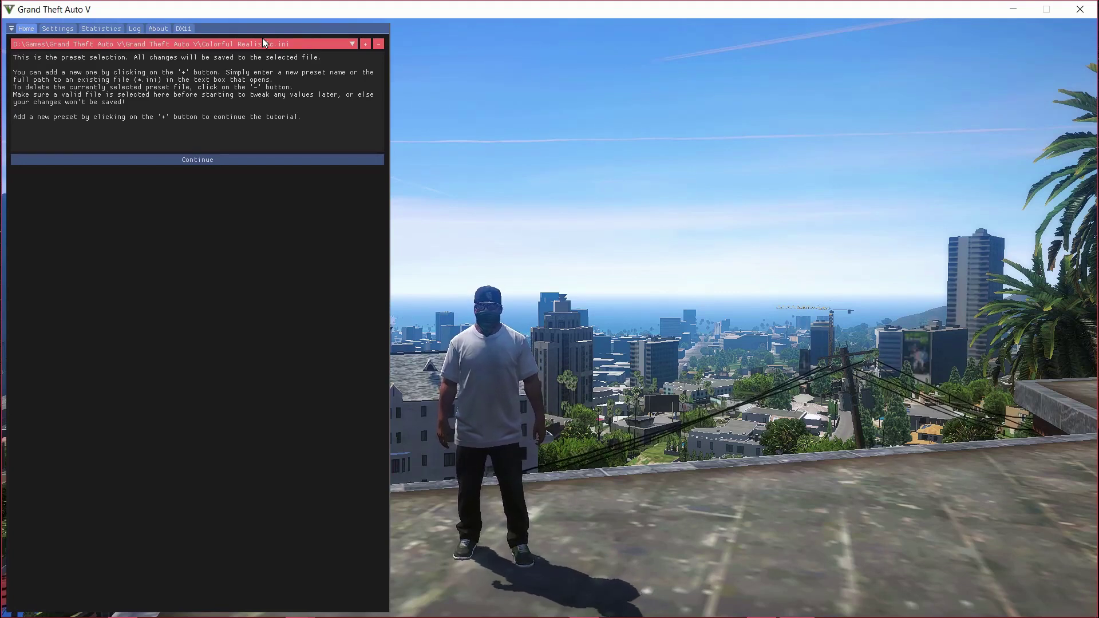
Try the Dark and Realistic.ini preset in ReShade and switch to the Deep and Rich.ini preset
click(351, 45)
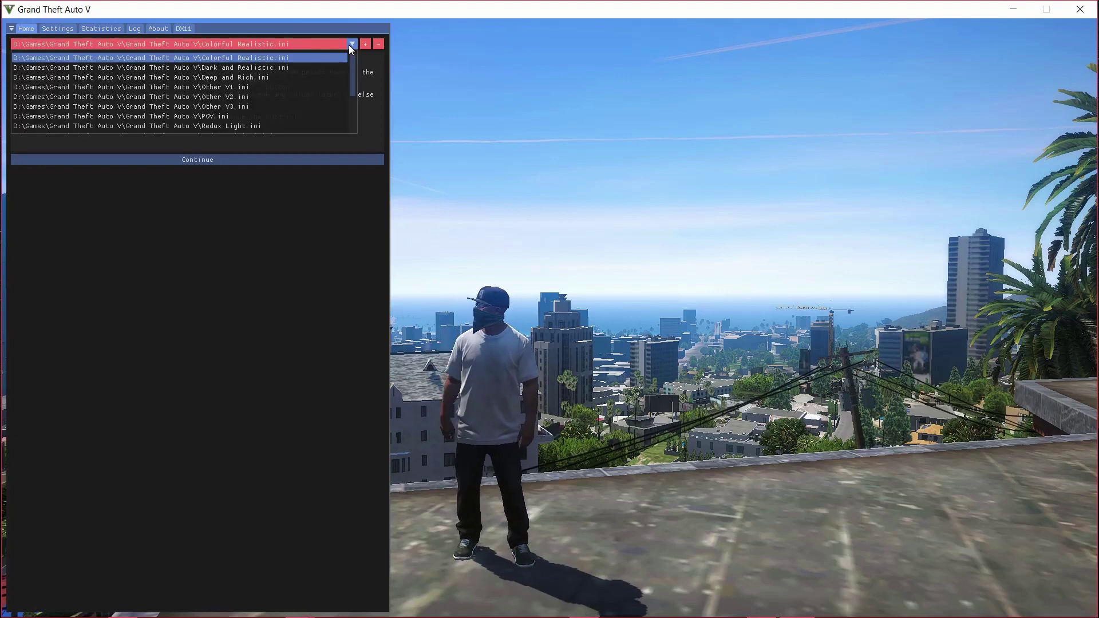
click(245, 67)
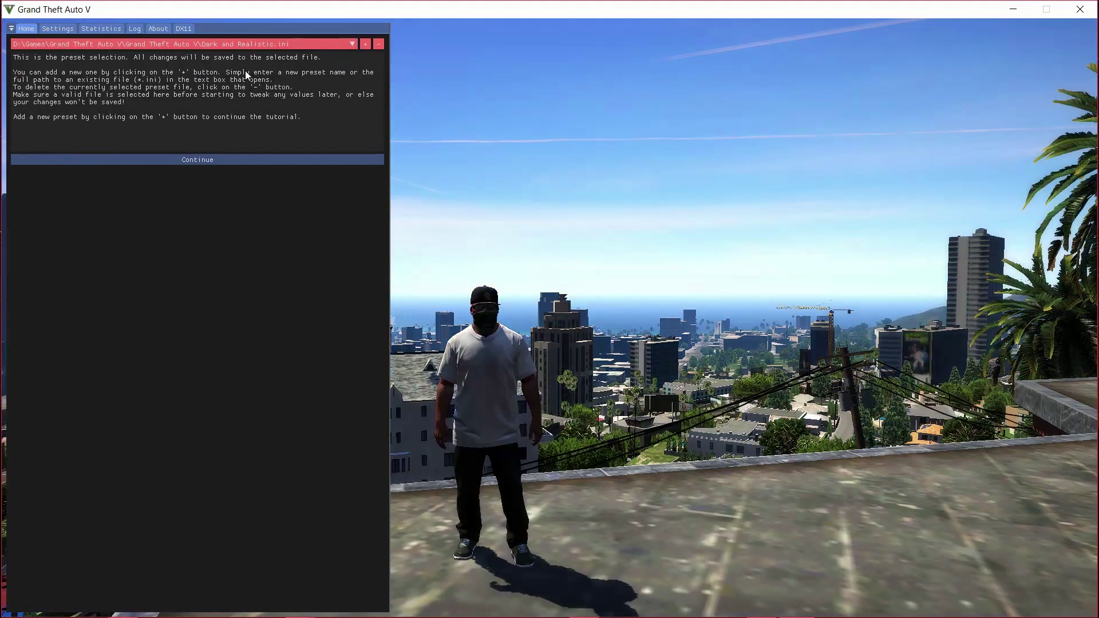
click(274, 44)
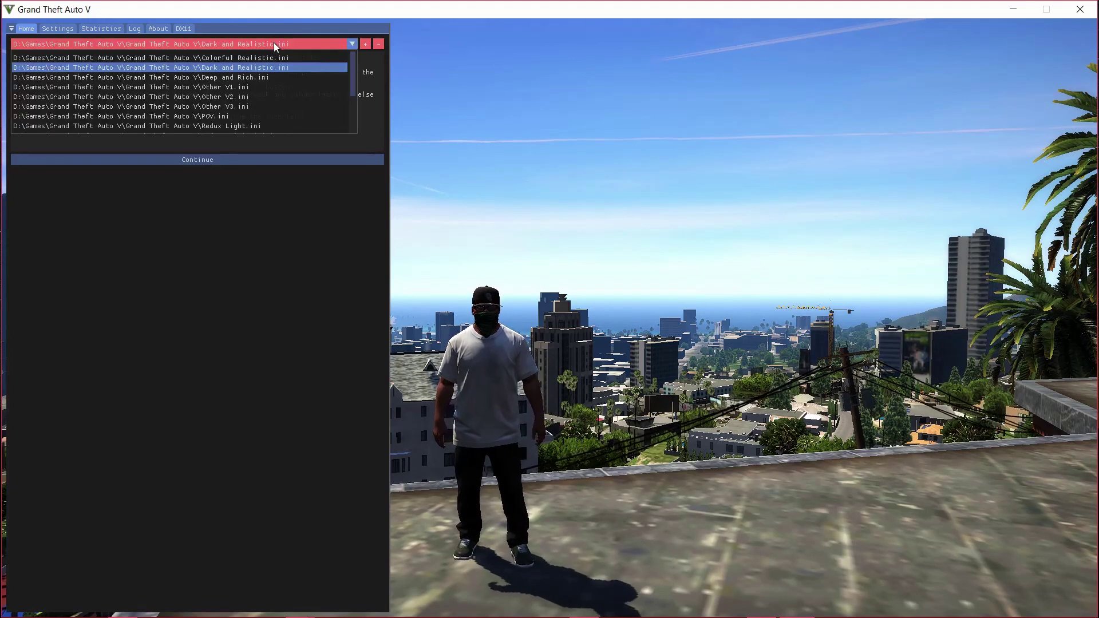
click(246, 78)
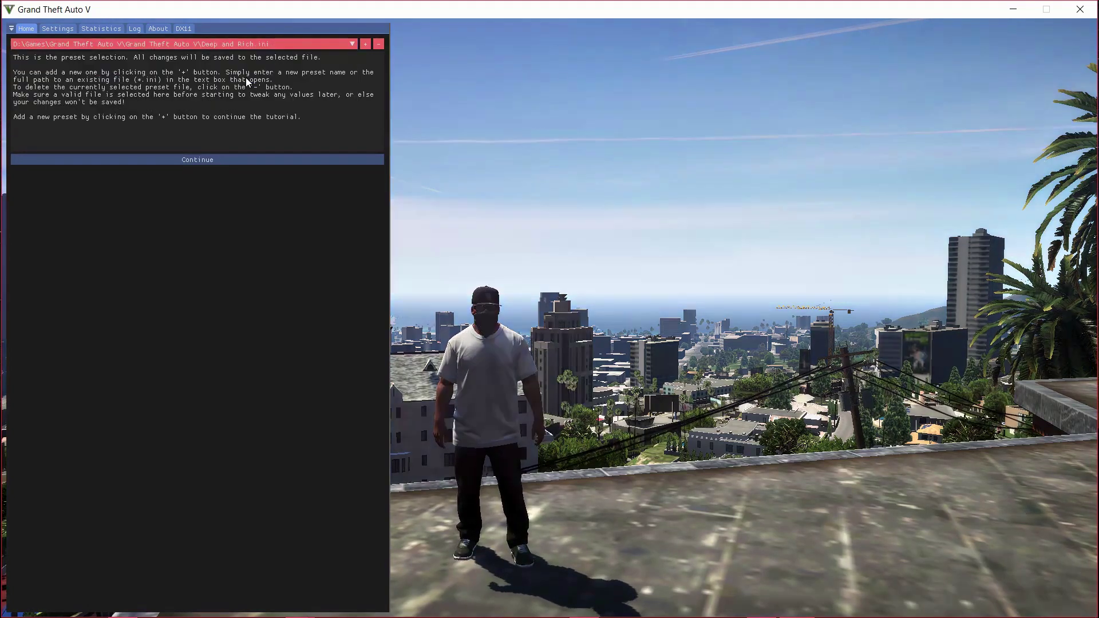
Try the Other V1.ini preset and the Other V3.ini preset in ReShade
click(289, 45)
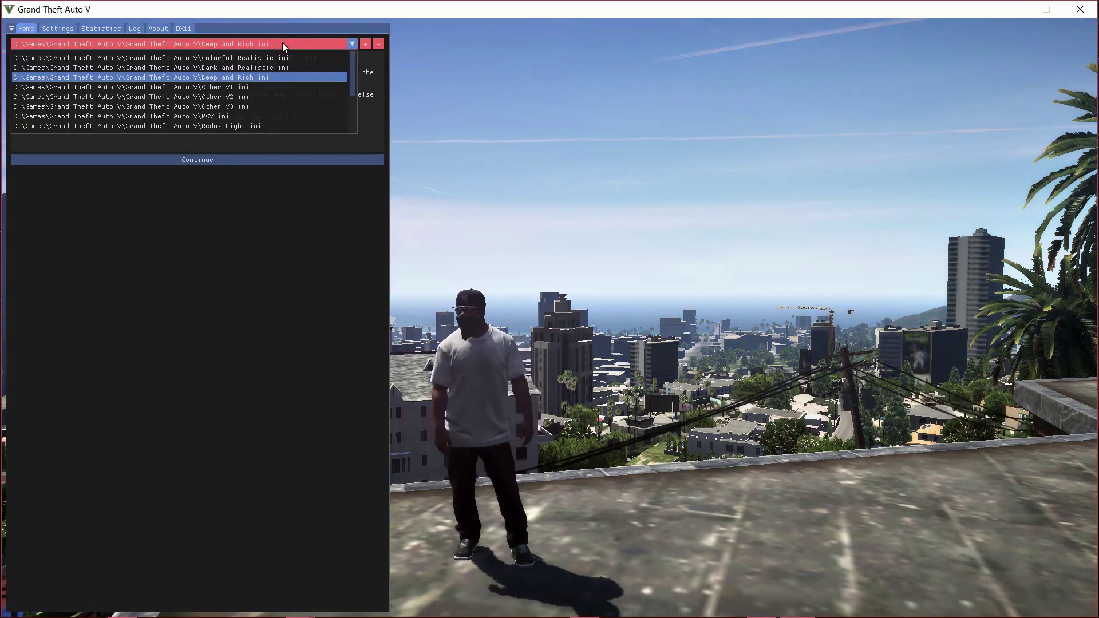
click(235, 88)
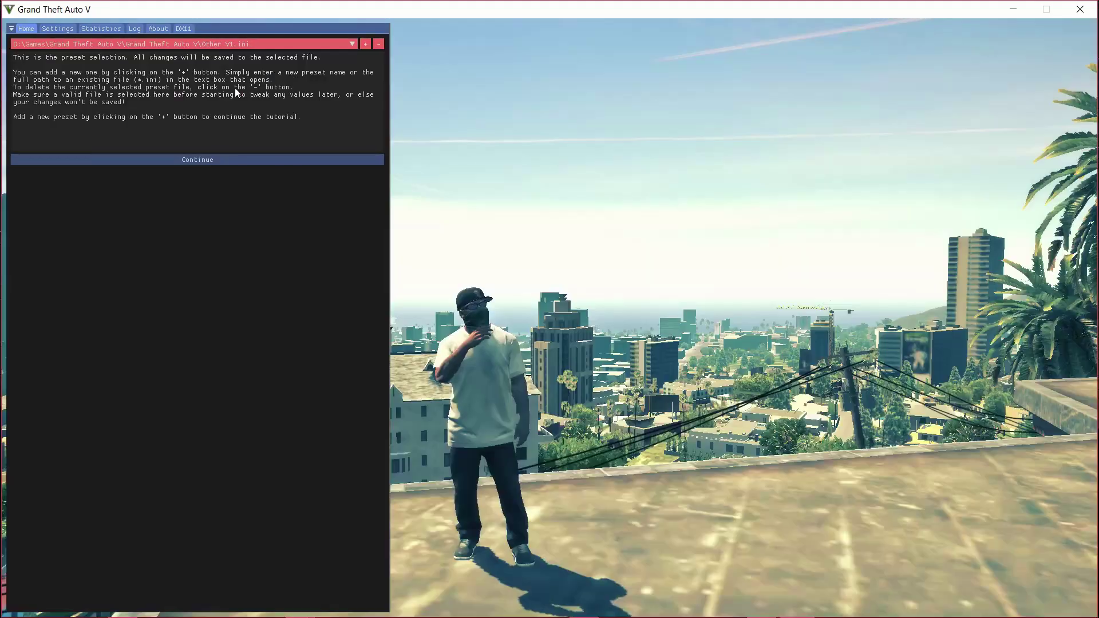
click(312, 42)
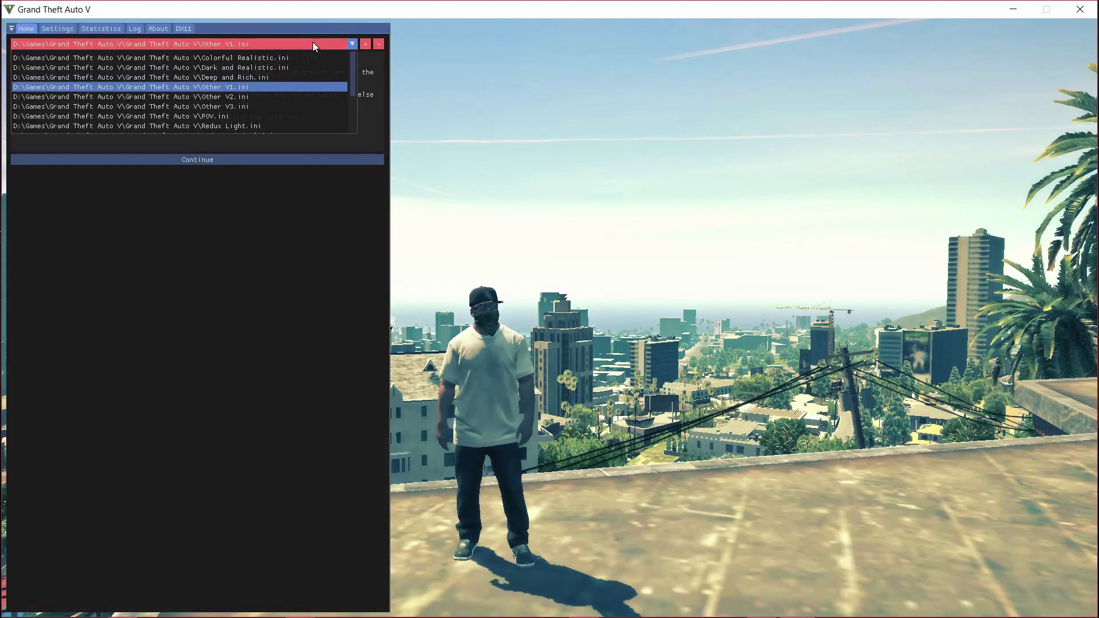
click(252, 107)
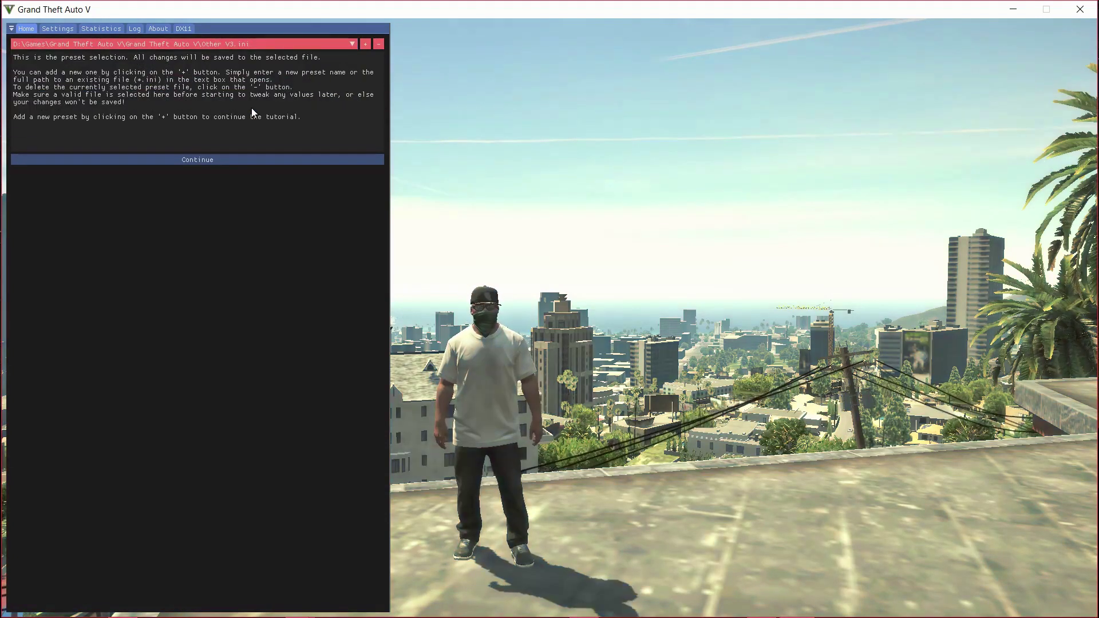
Switch ReShade back to the Dark and Realistic.ini preset and complete the remaining tutorial pages
click(304, 45)
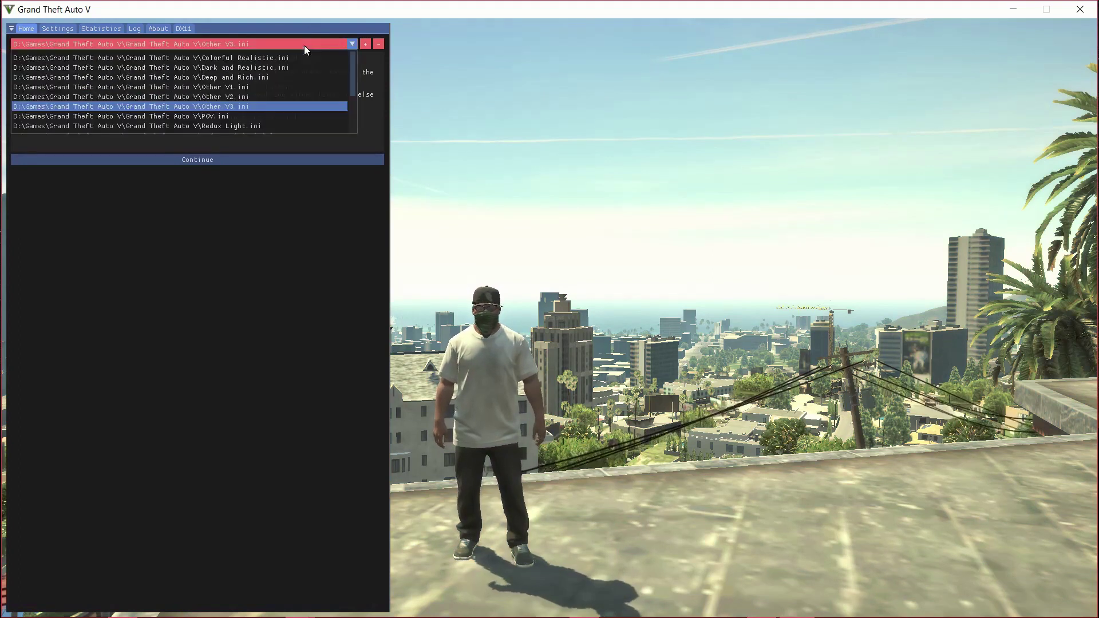
click(269, 69)
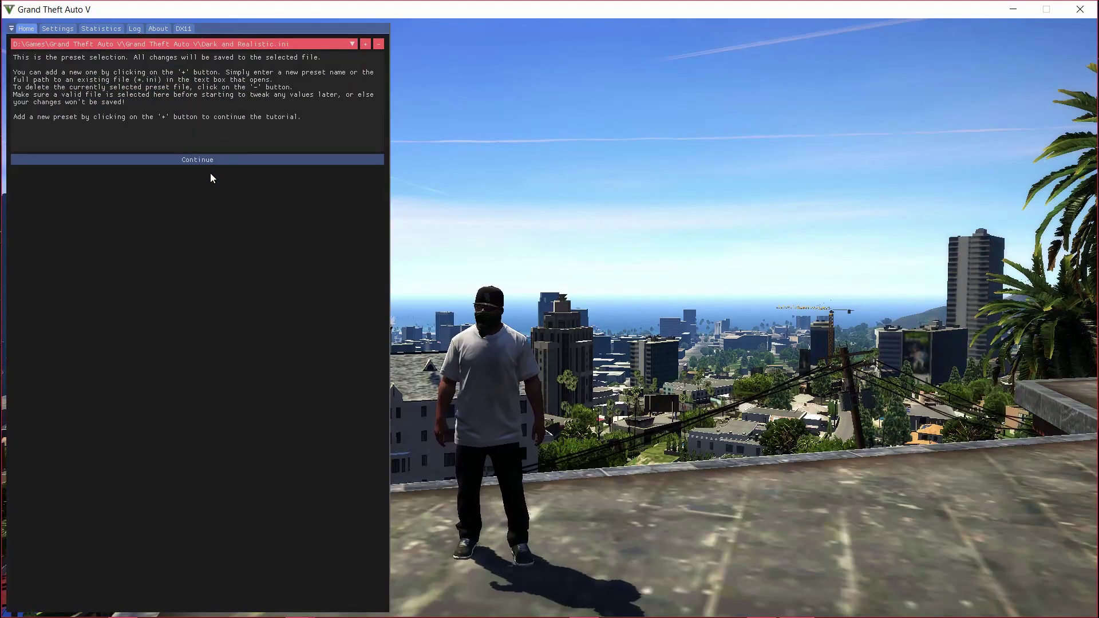
click(220, 160)
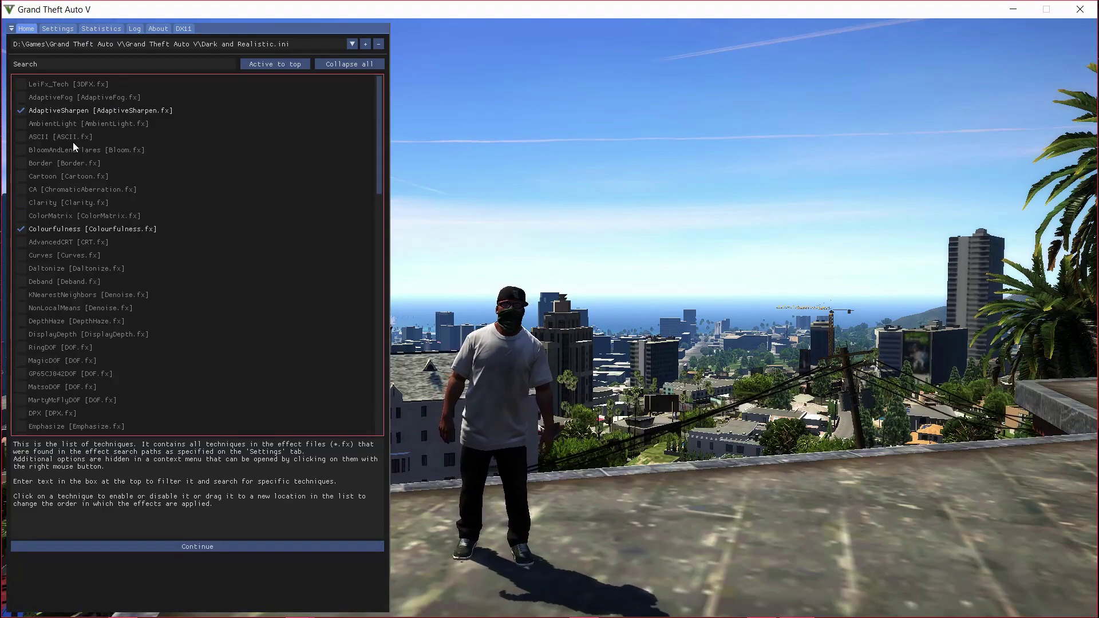
click(197, 545)
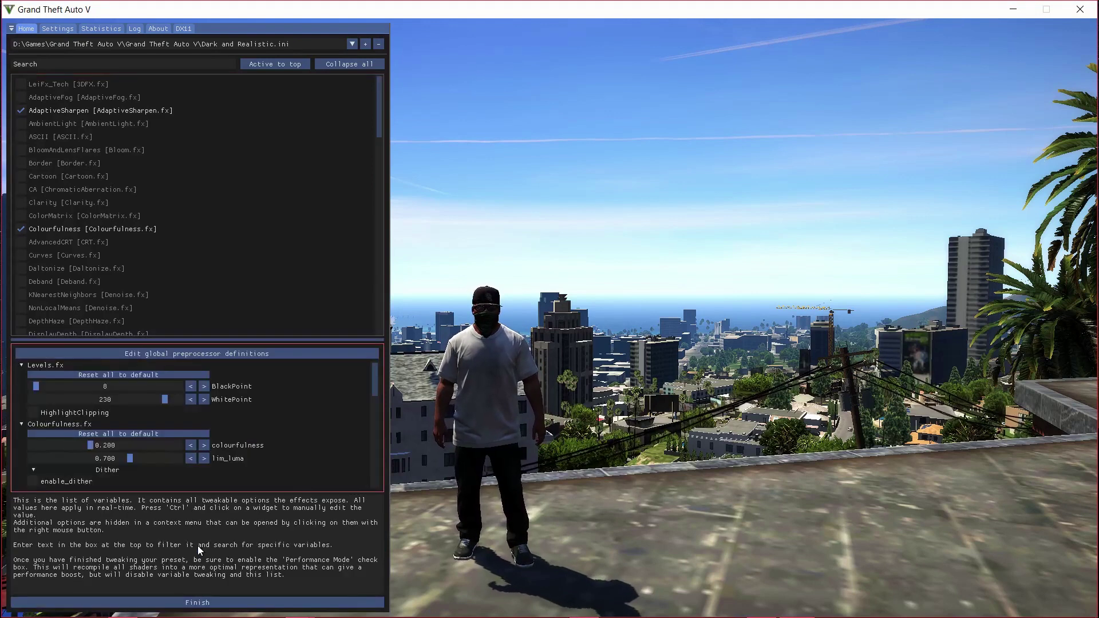
click(215, 603)
click(189, 604)
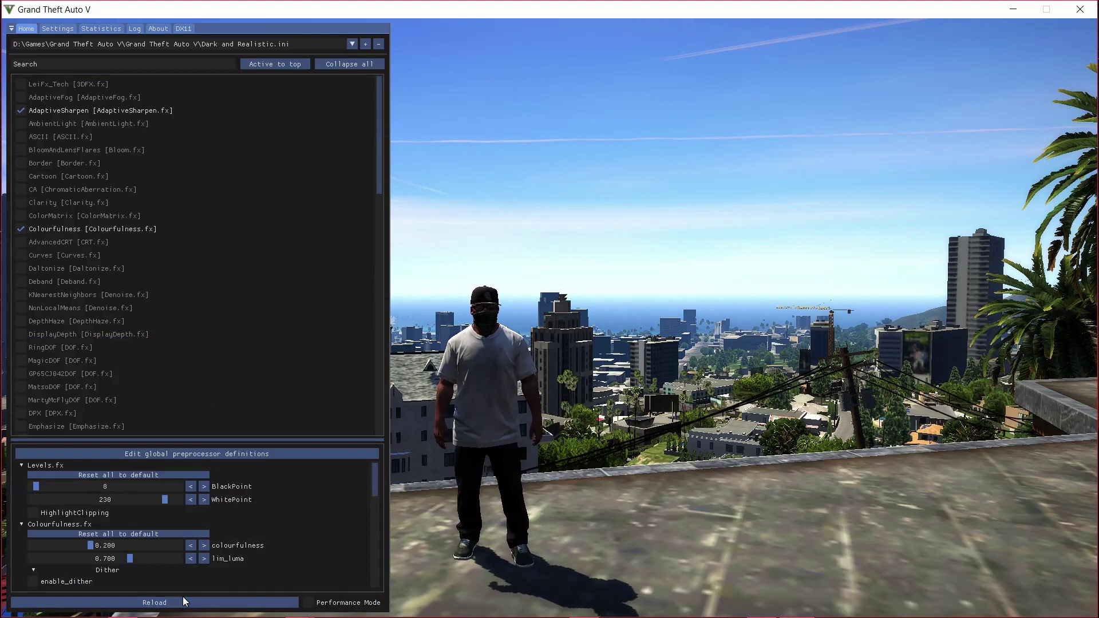
Reload the ReShade effects, then close the overlay to walk the character across the rooftop
click(192, 605)
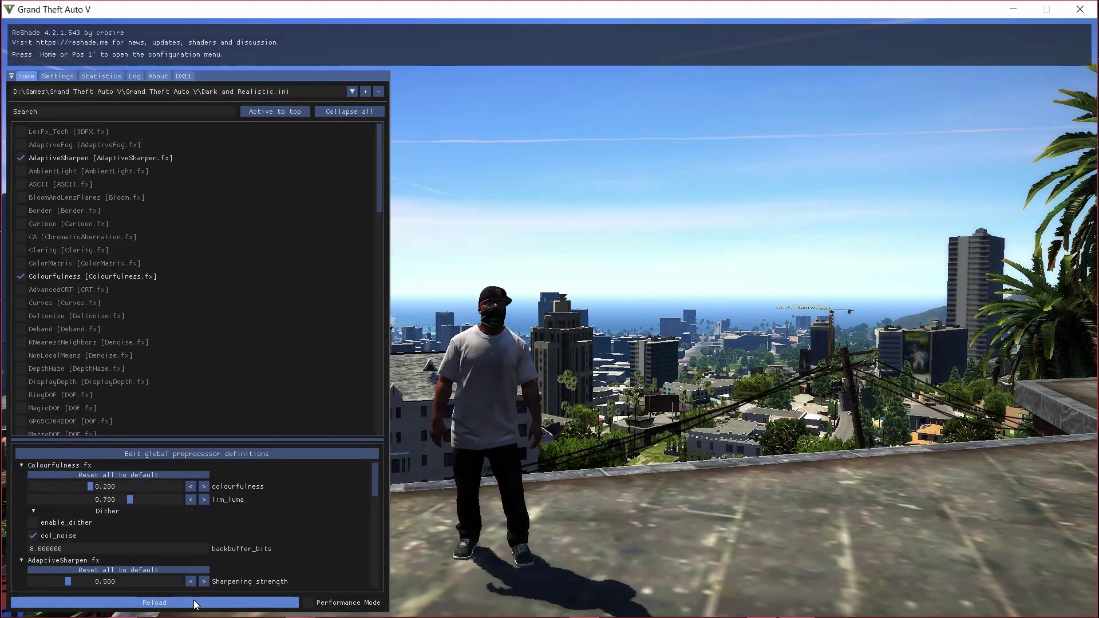
click(194, 602)
key(Home)
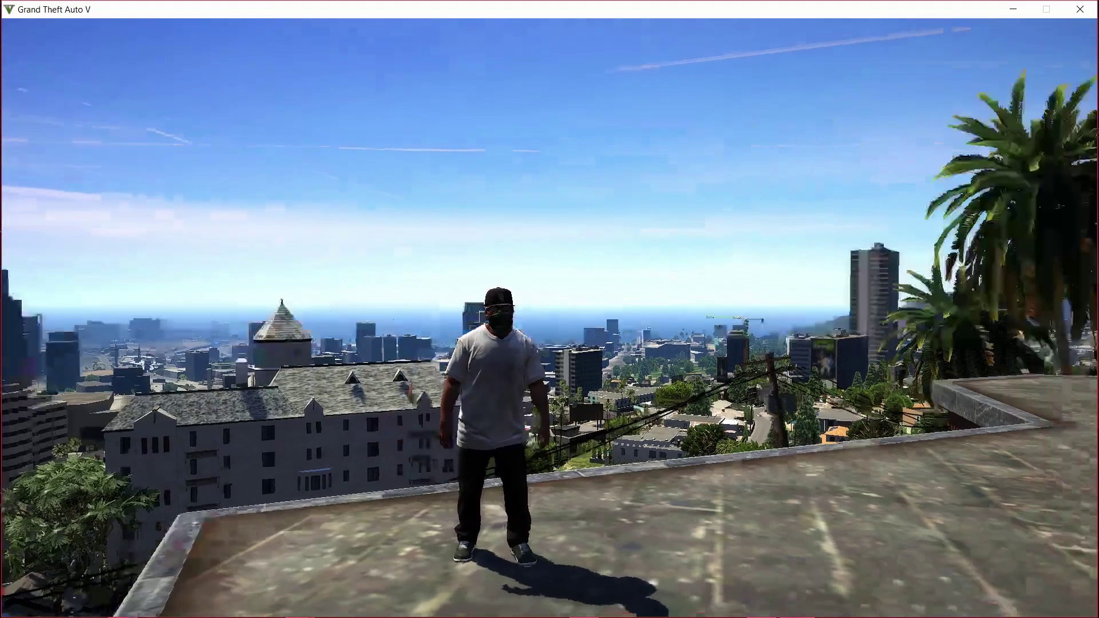
key(w)
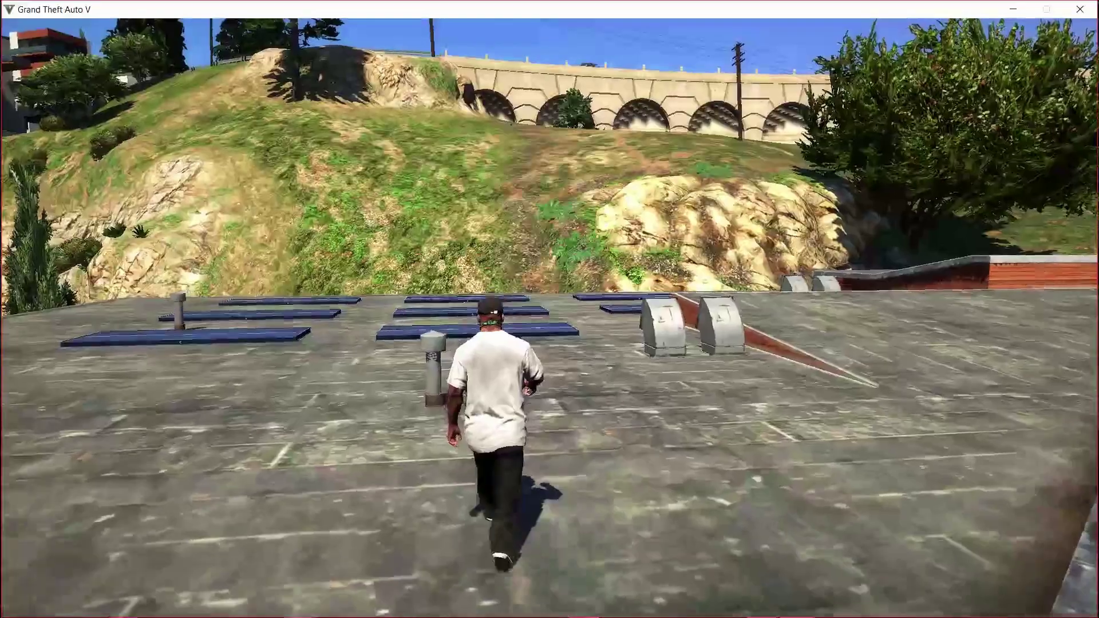
key(w)
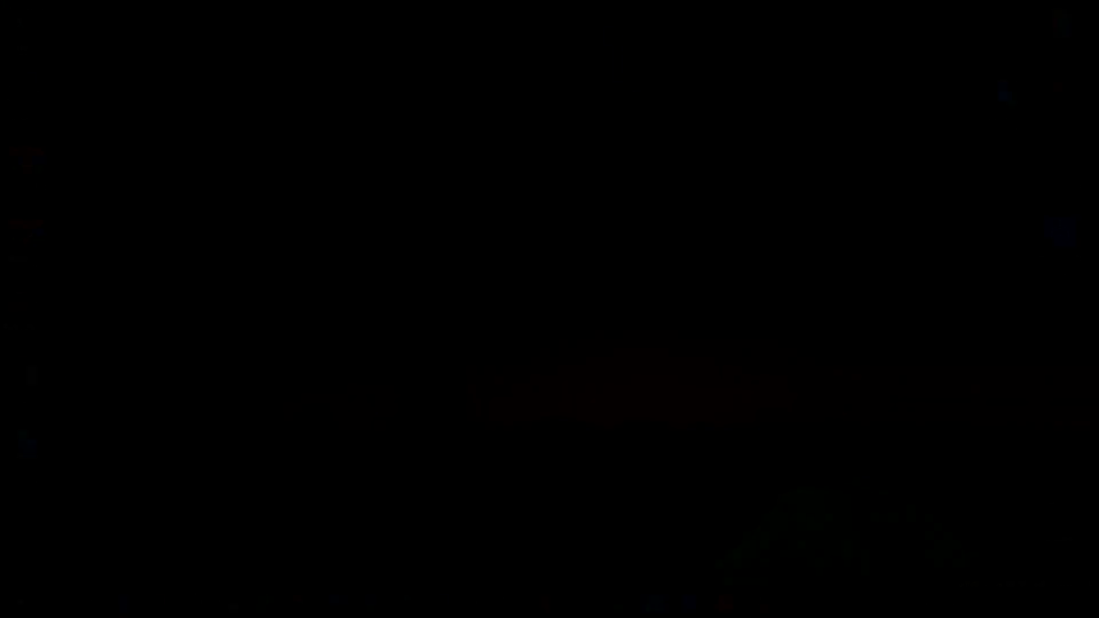